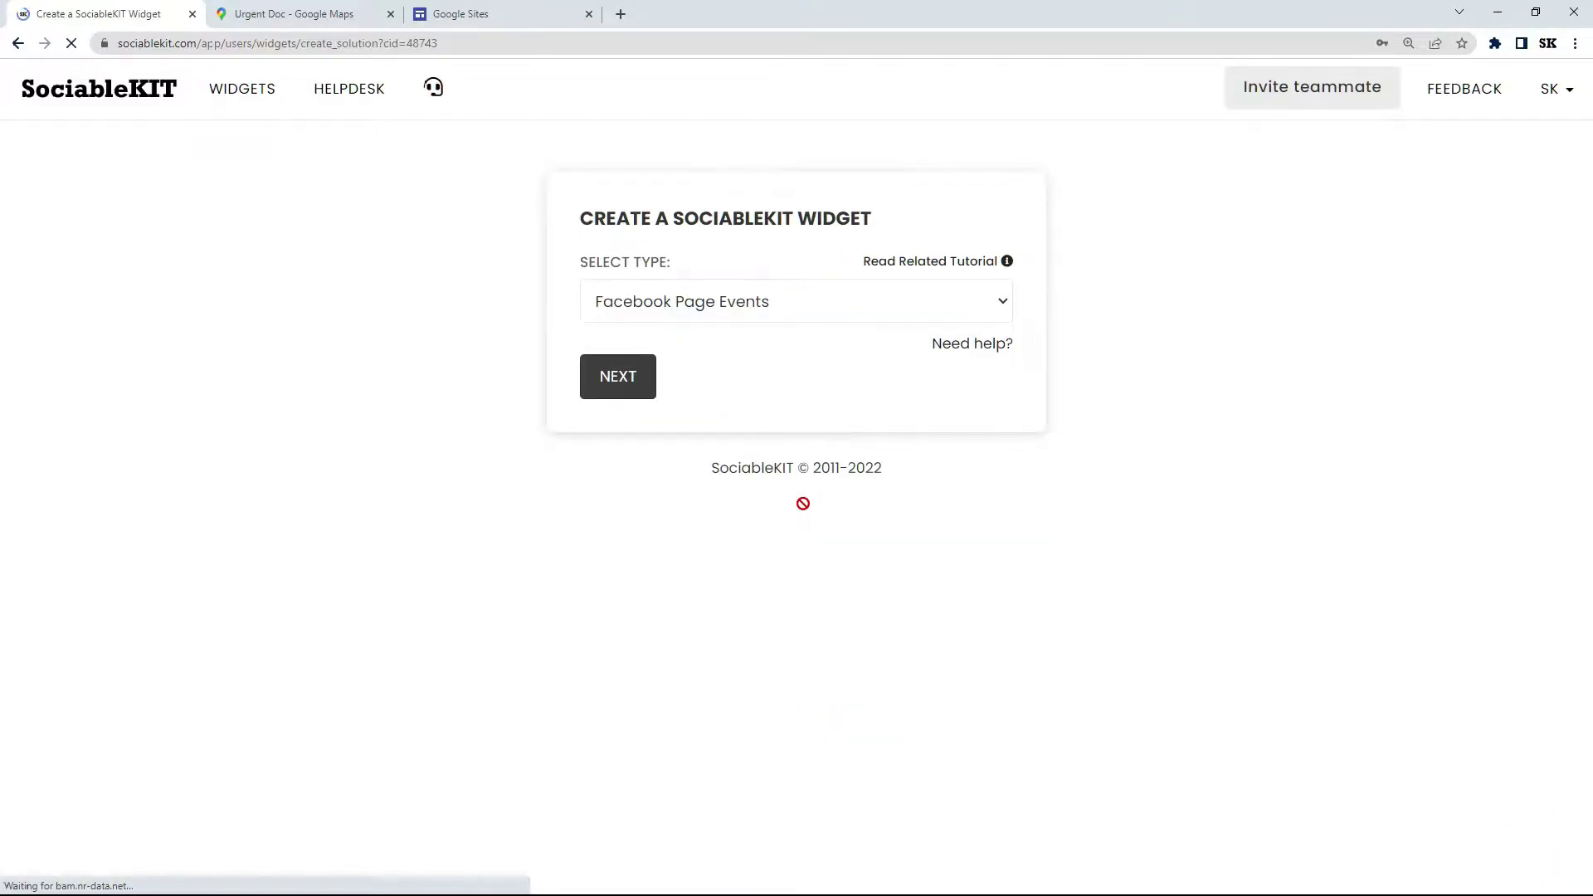
Choose Google Reviews as the type of widget to create.
left_click(703, 314)
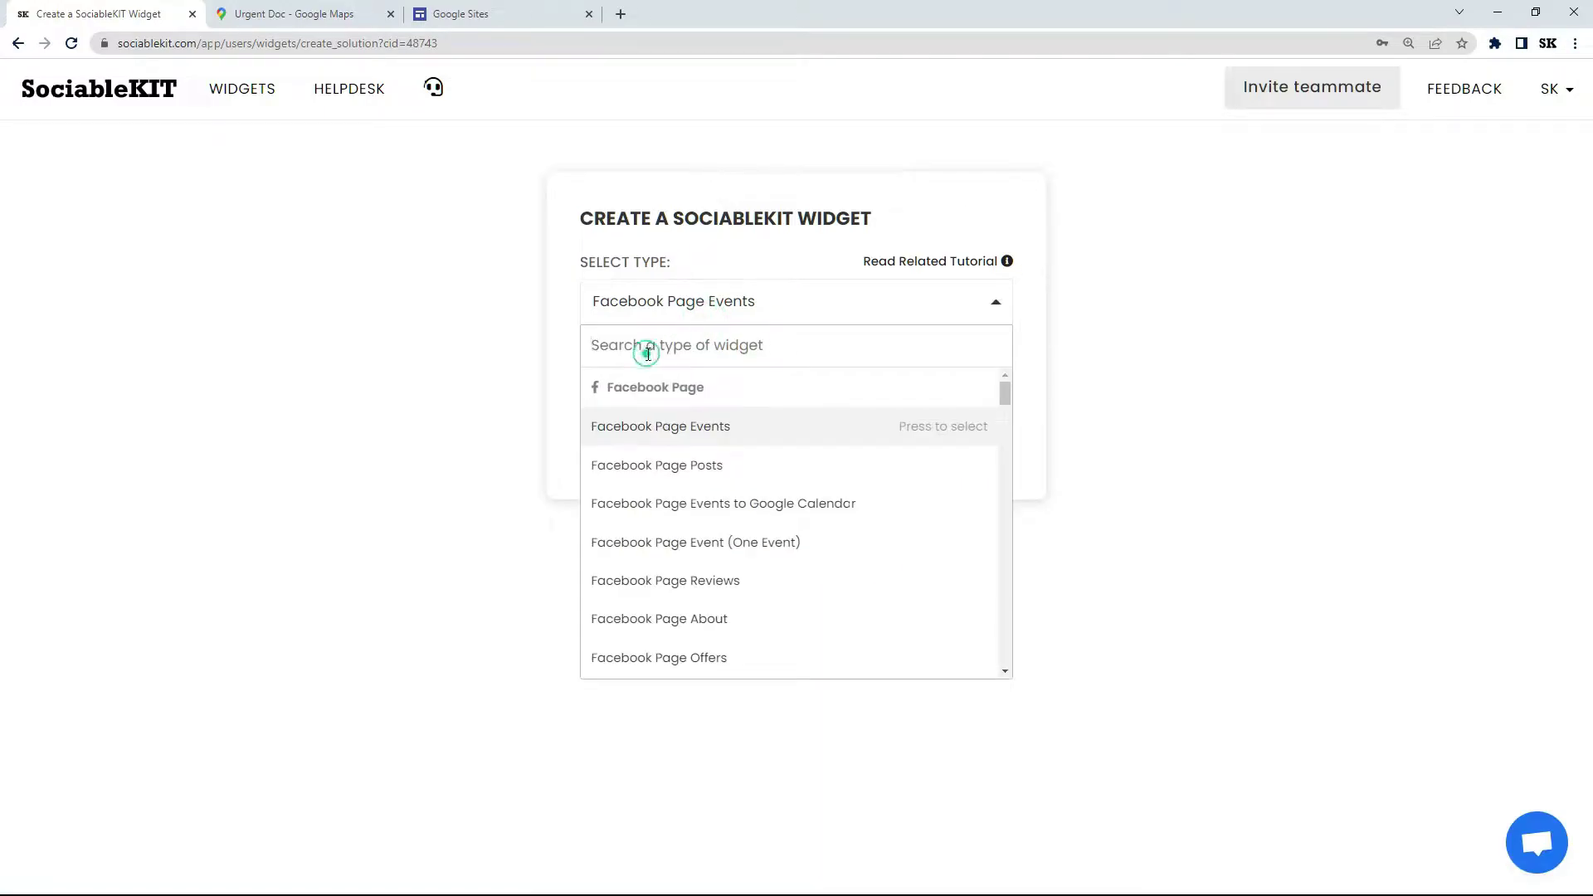
type("Google reviews")
left_click(650, 394)
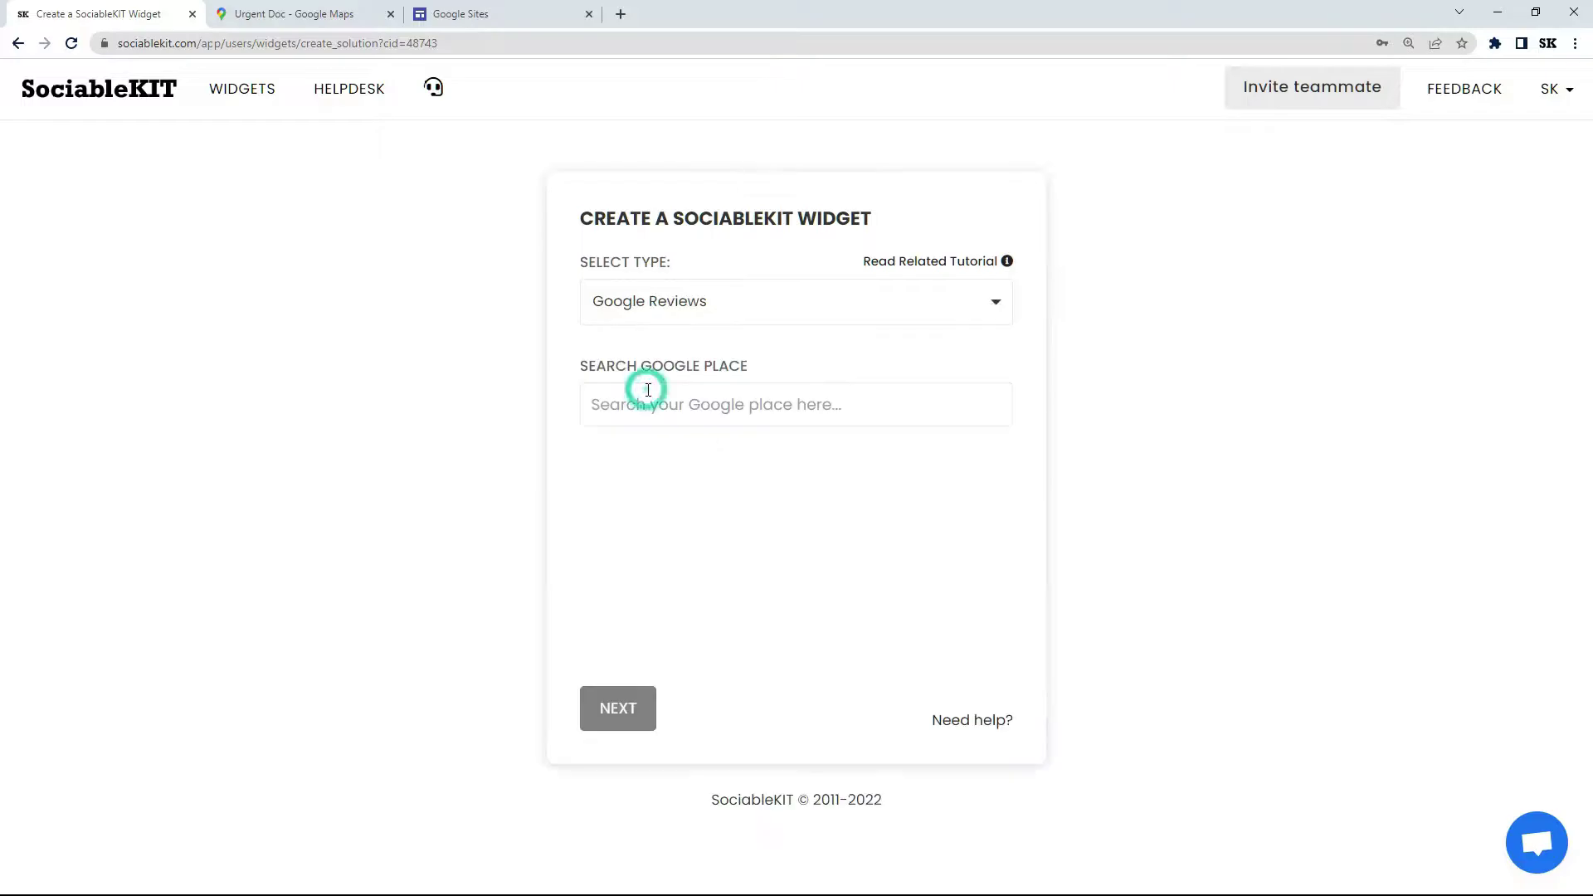
Switch to the Google Maps listing and copy the business name Urgent Doc.
left_click(299, 14)
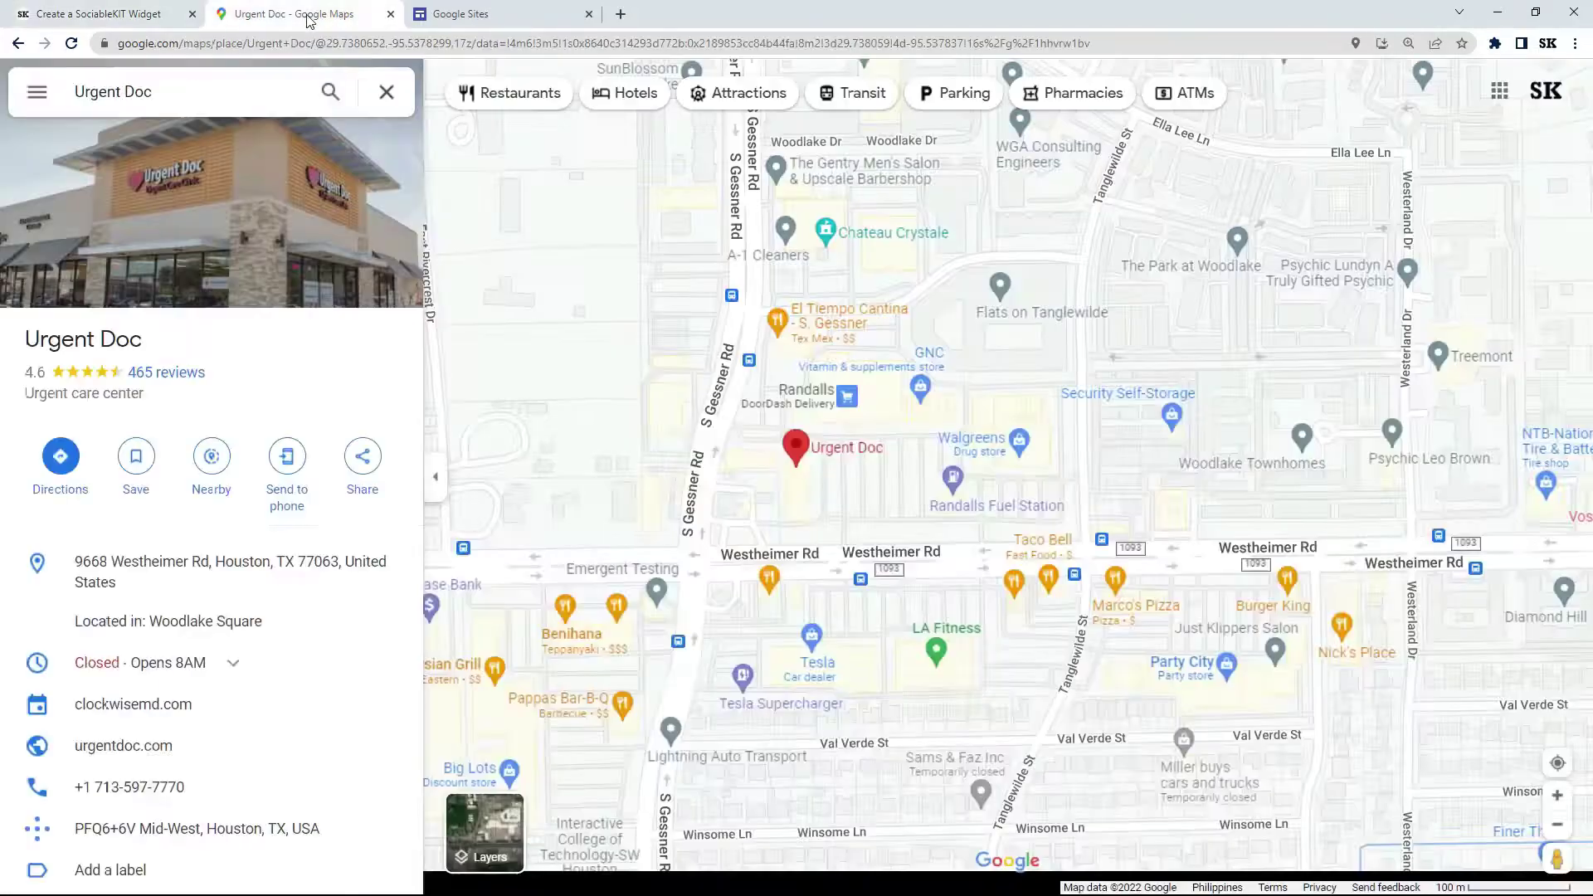
left_click_drag(28, 336, 152, 343)
right_click(84, 350)
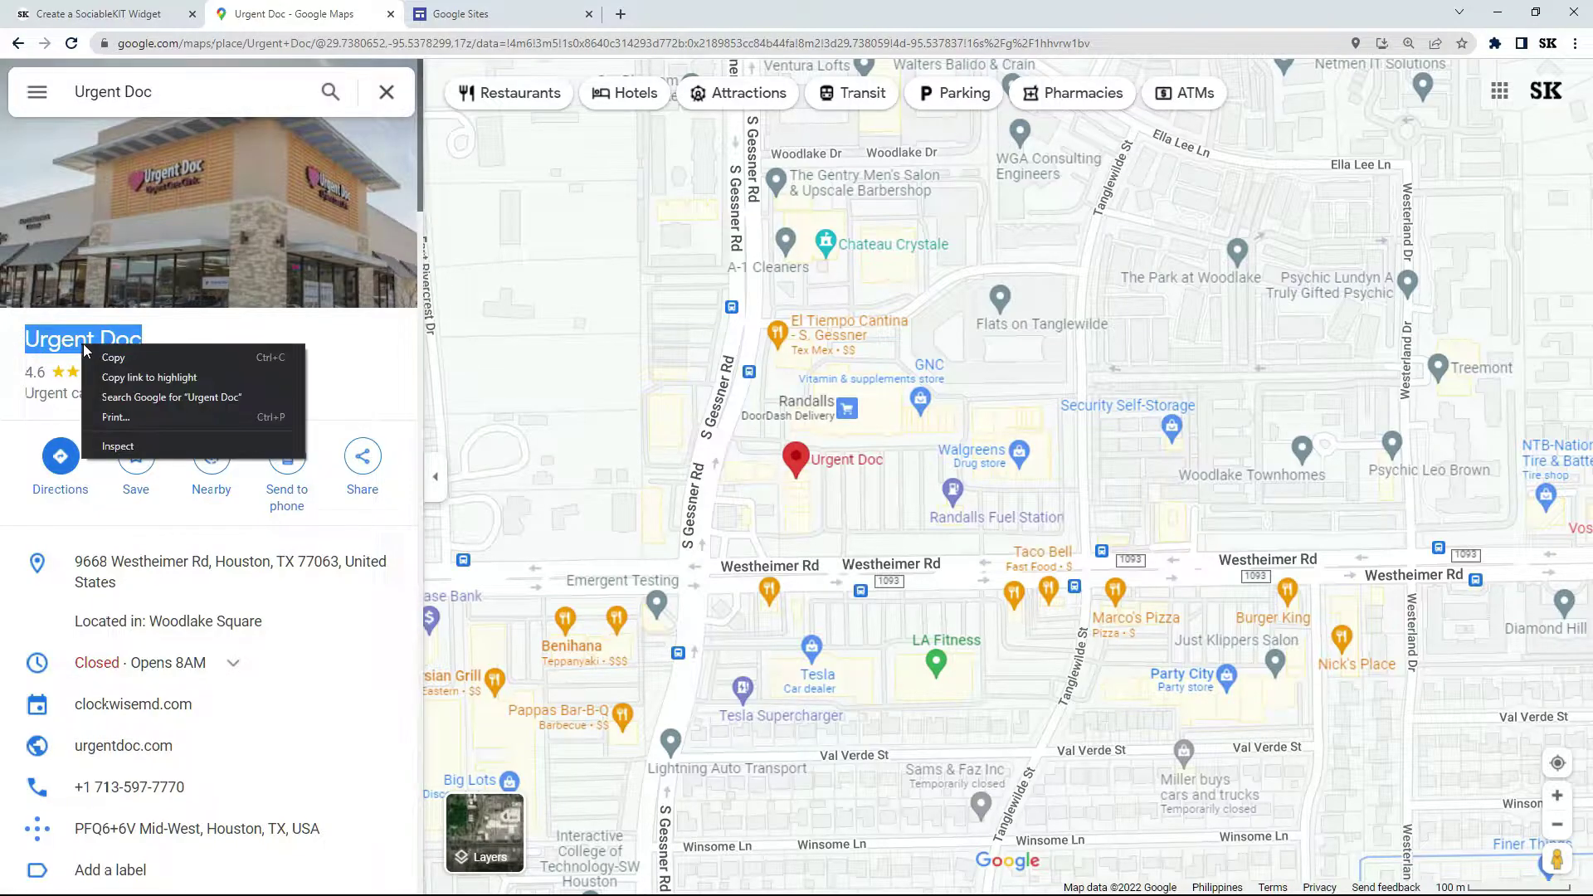
left_click(108, 358)
Paste Urgent Doc into the widget's Google place search, pick the Westheimer Road, Houston match, and create the widget.
left_click(84, 14)
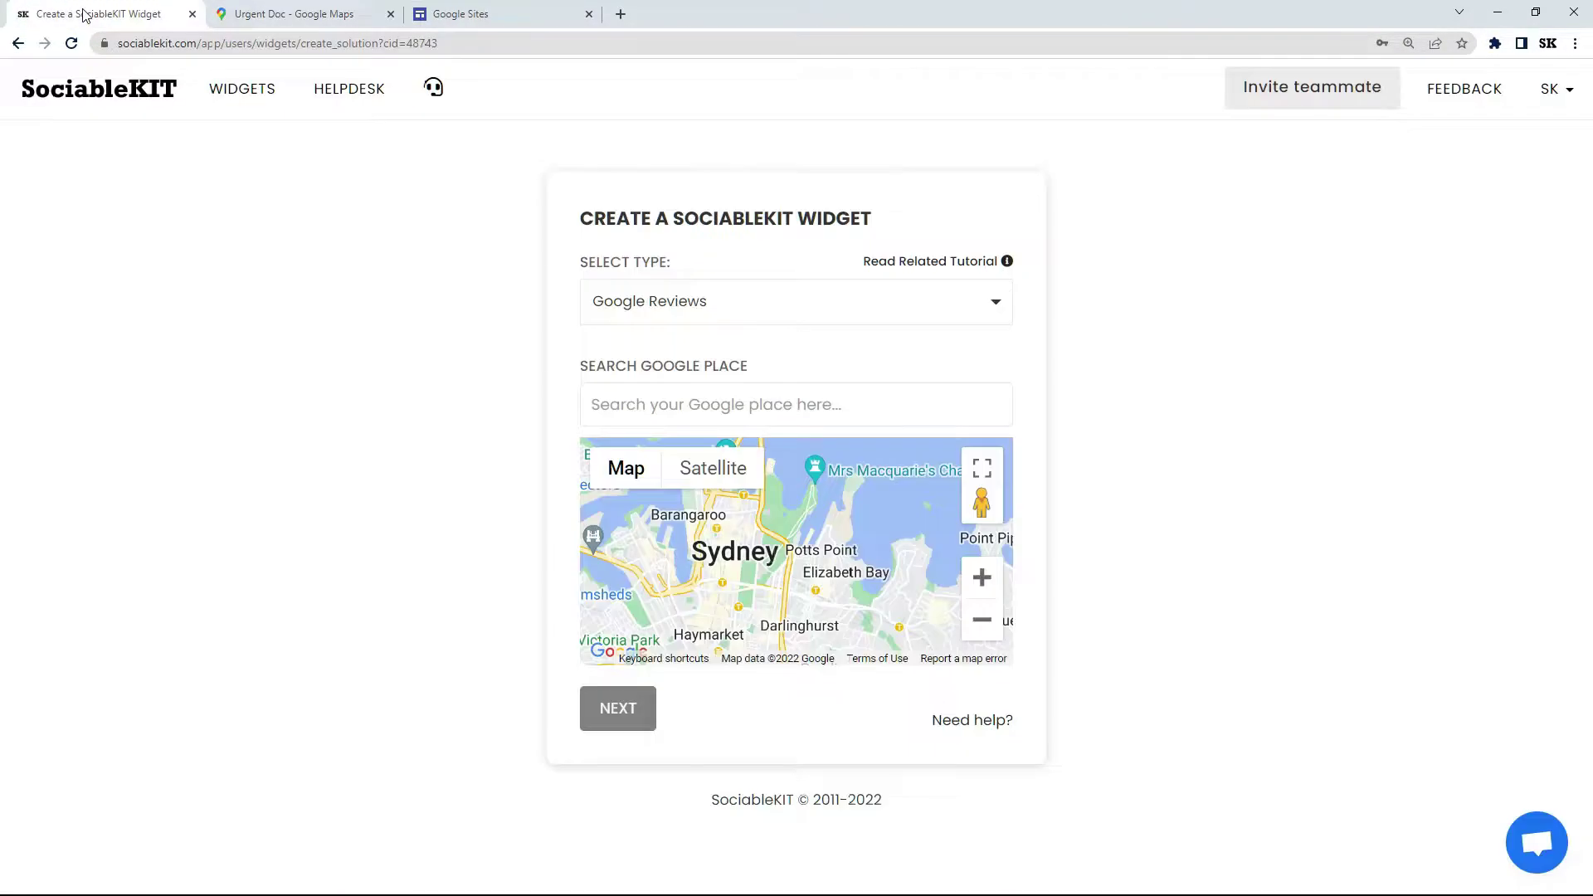
left_click(661, 400)
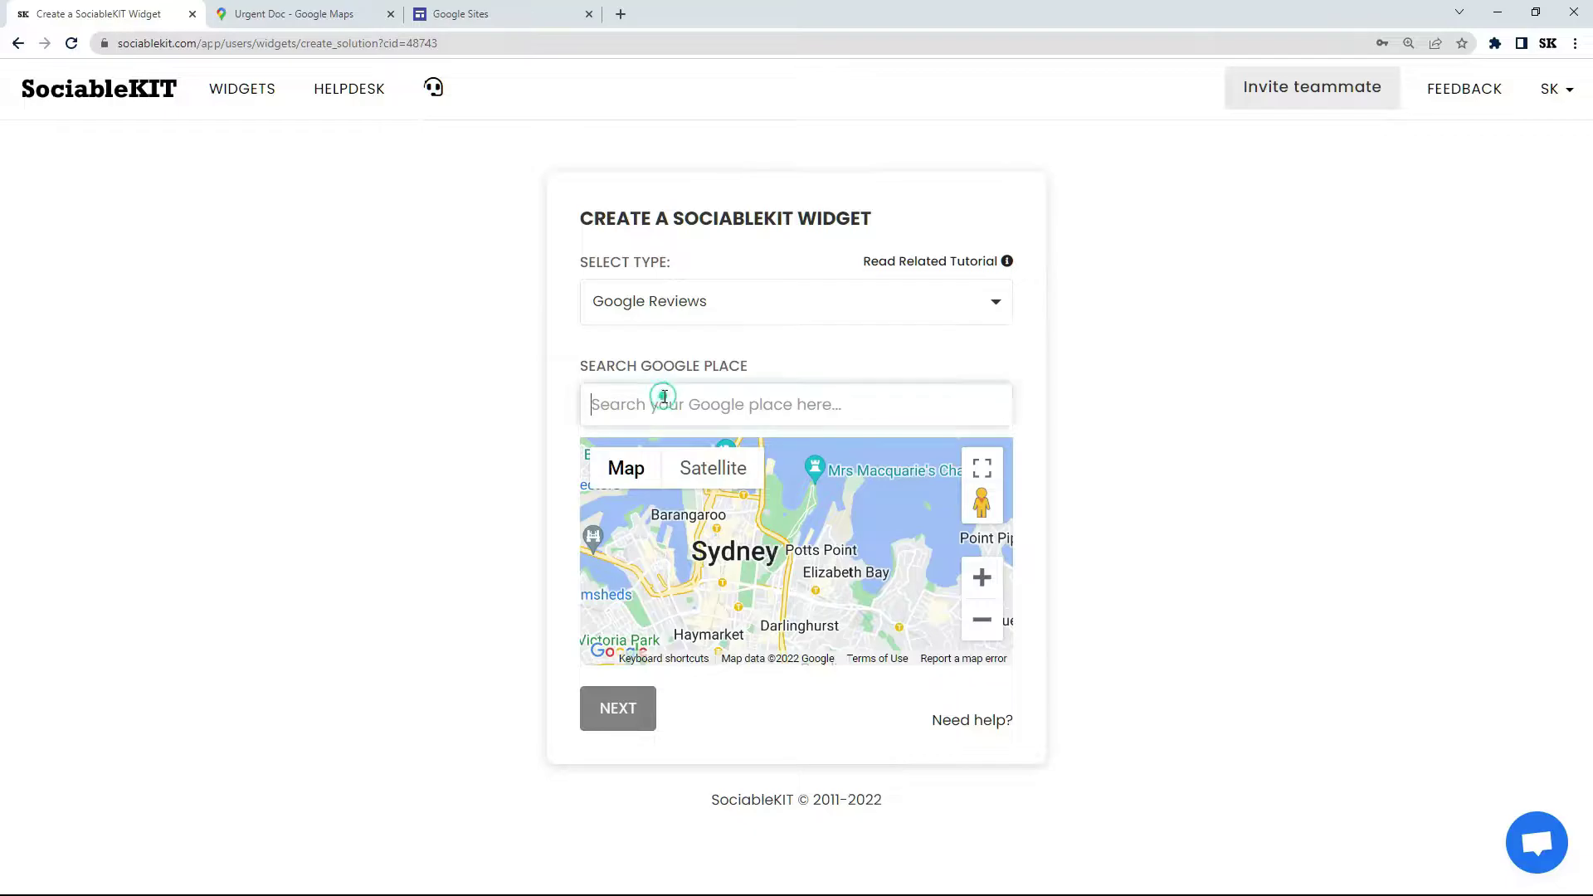
right_click(664, 400)
left_click(705, 528)
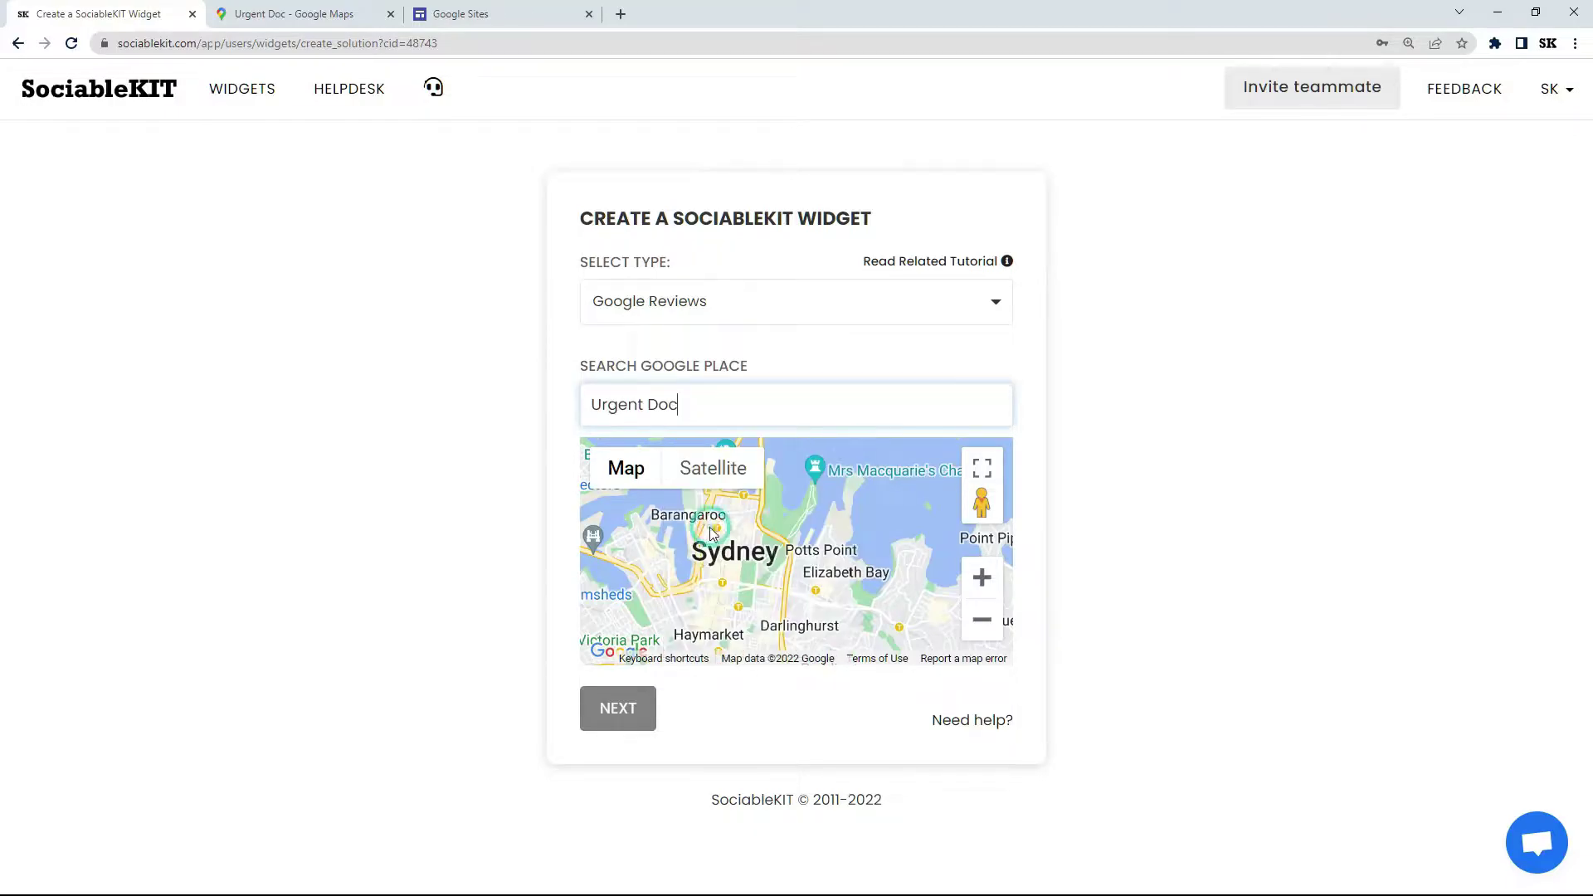
left_click(733, 486)
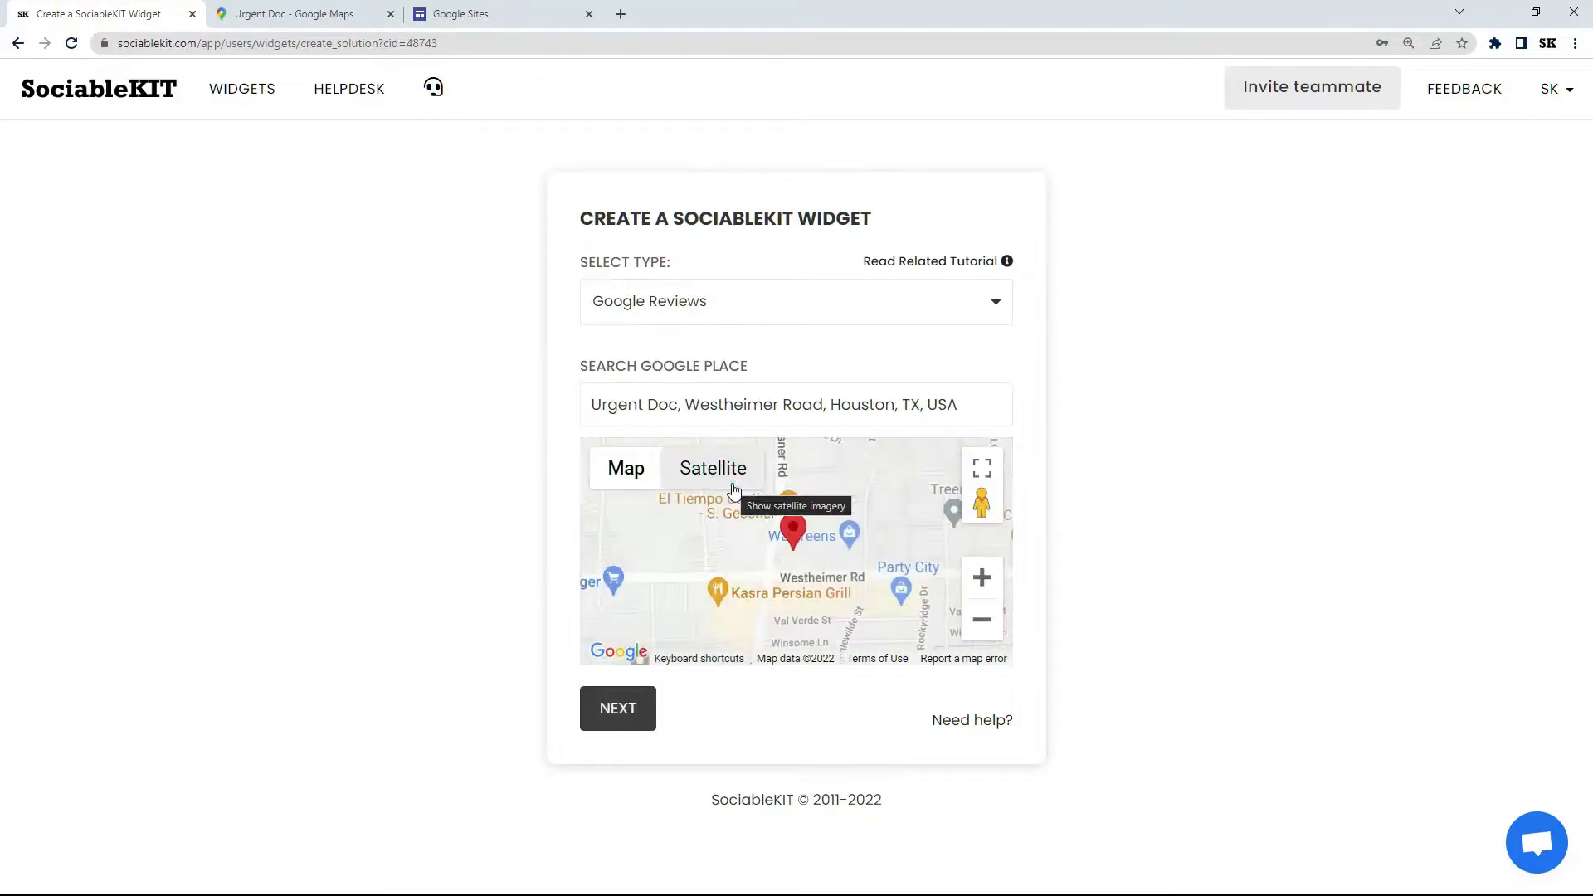
left_click(620, 711)
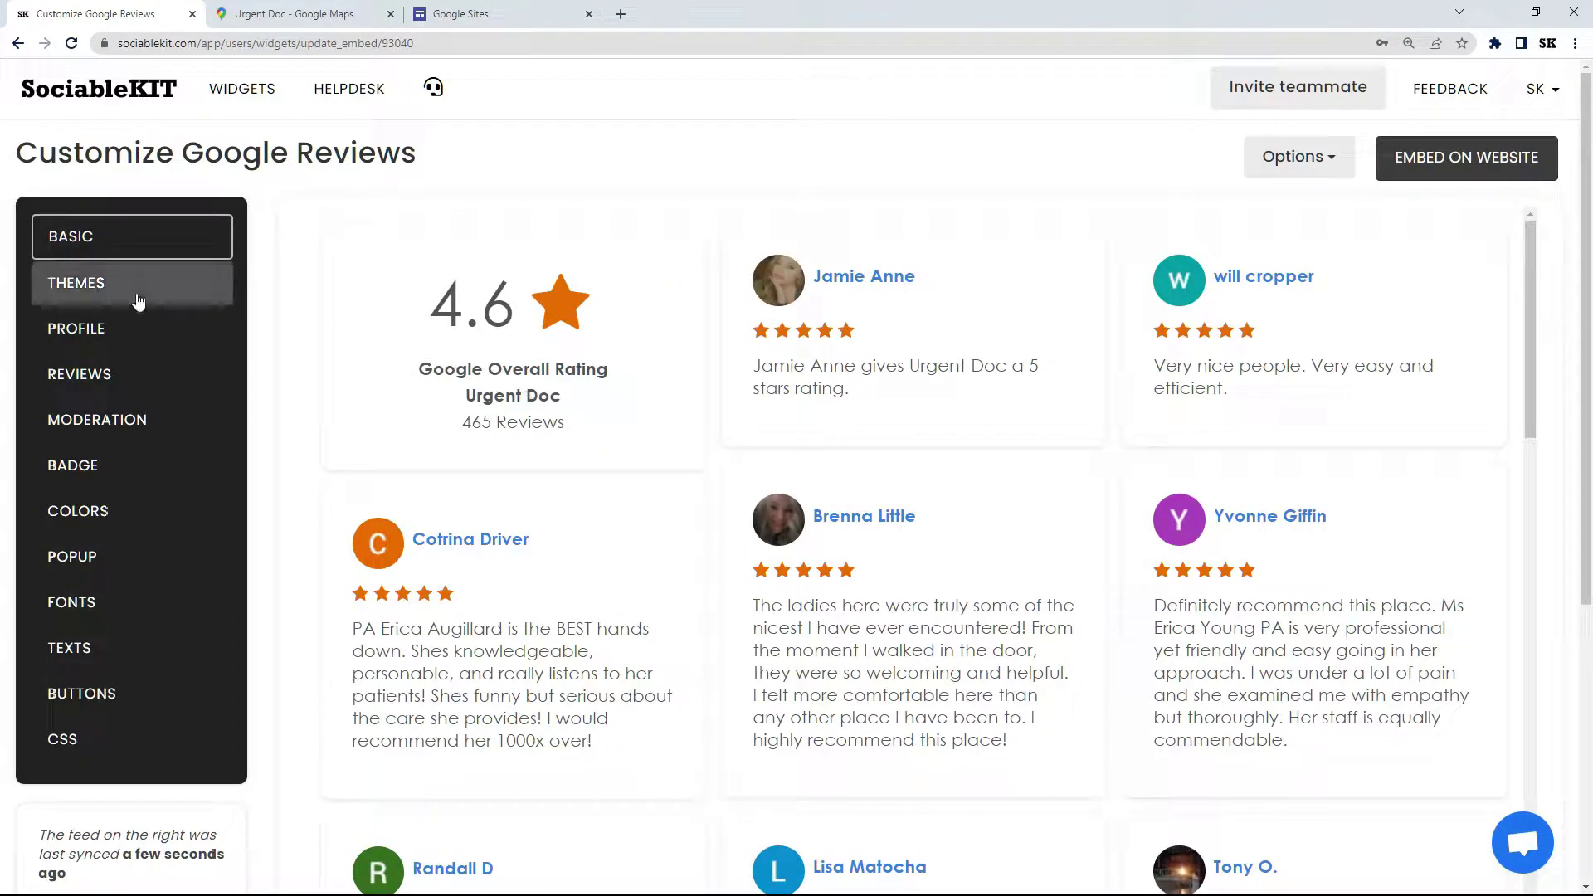
Apply the Maayos color theme to the reviews widget and save it.
left_click(125, 284)
left_click(330, 265)
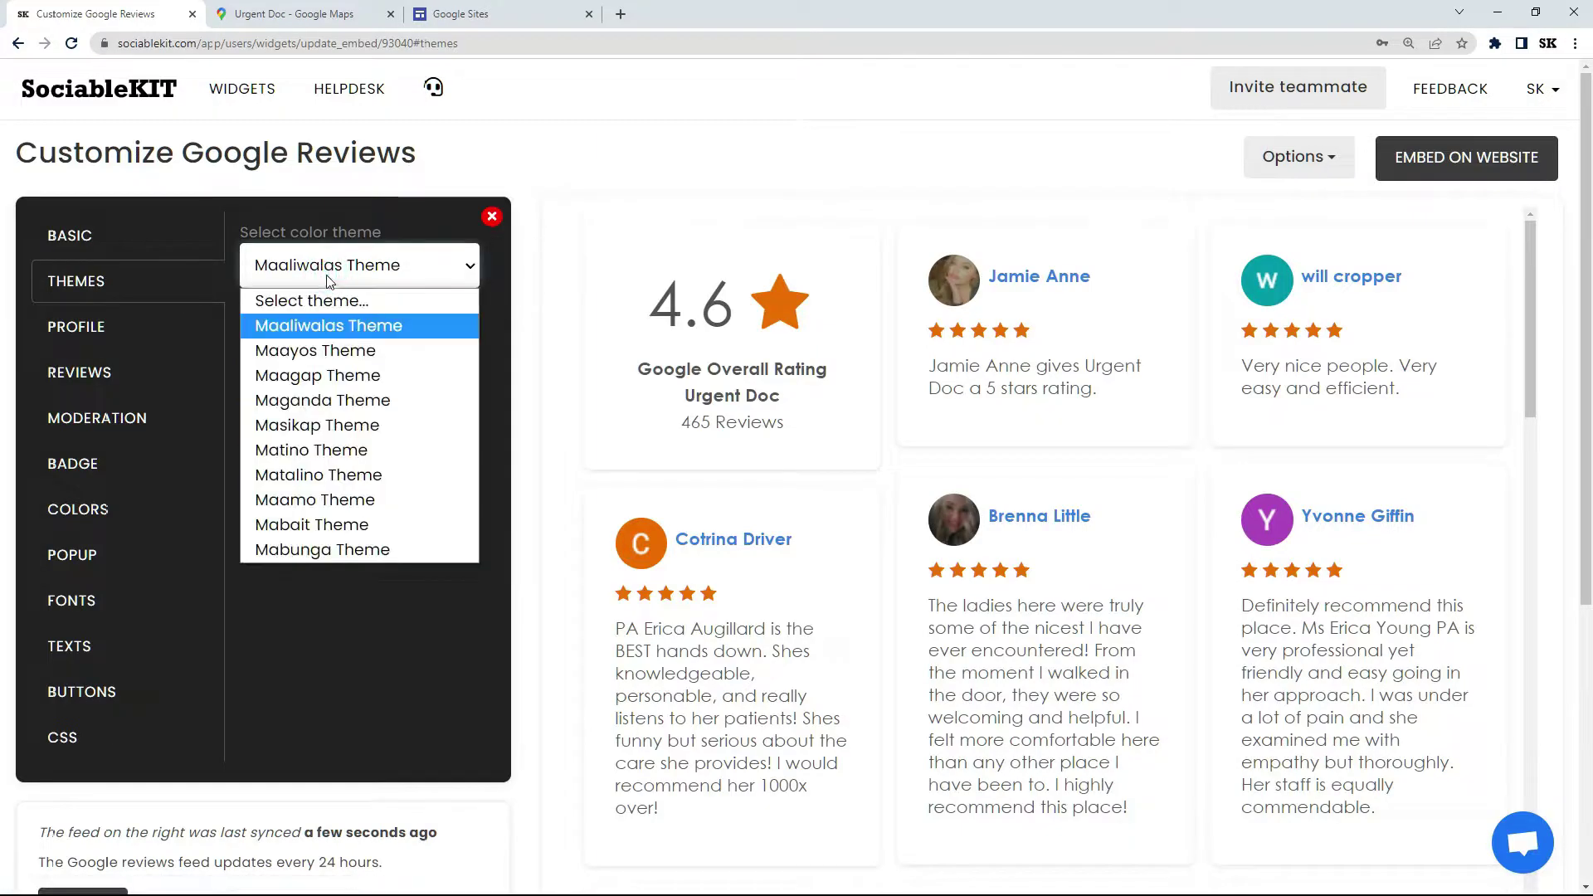
left_click(321, 348)
left_click(364, 473)
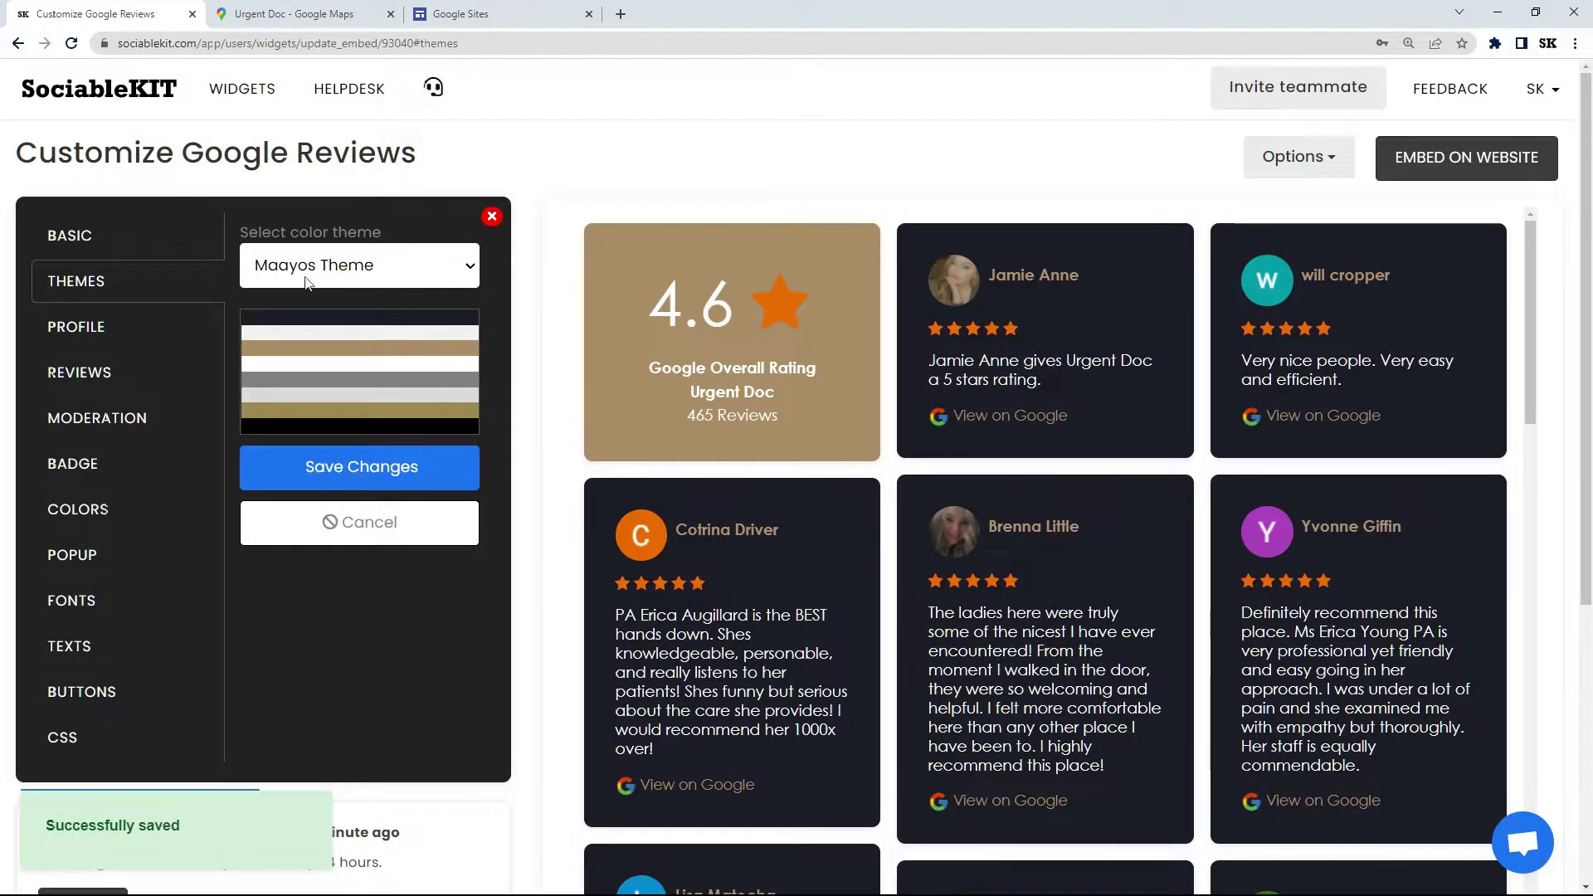
Set the widget's color theme to Maaliwalas and save the change.
left_click(320, 263)
left_click(335, 326)
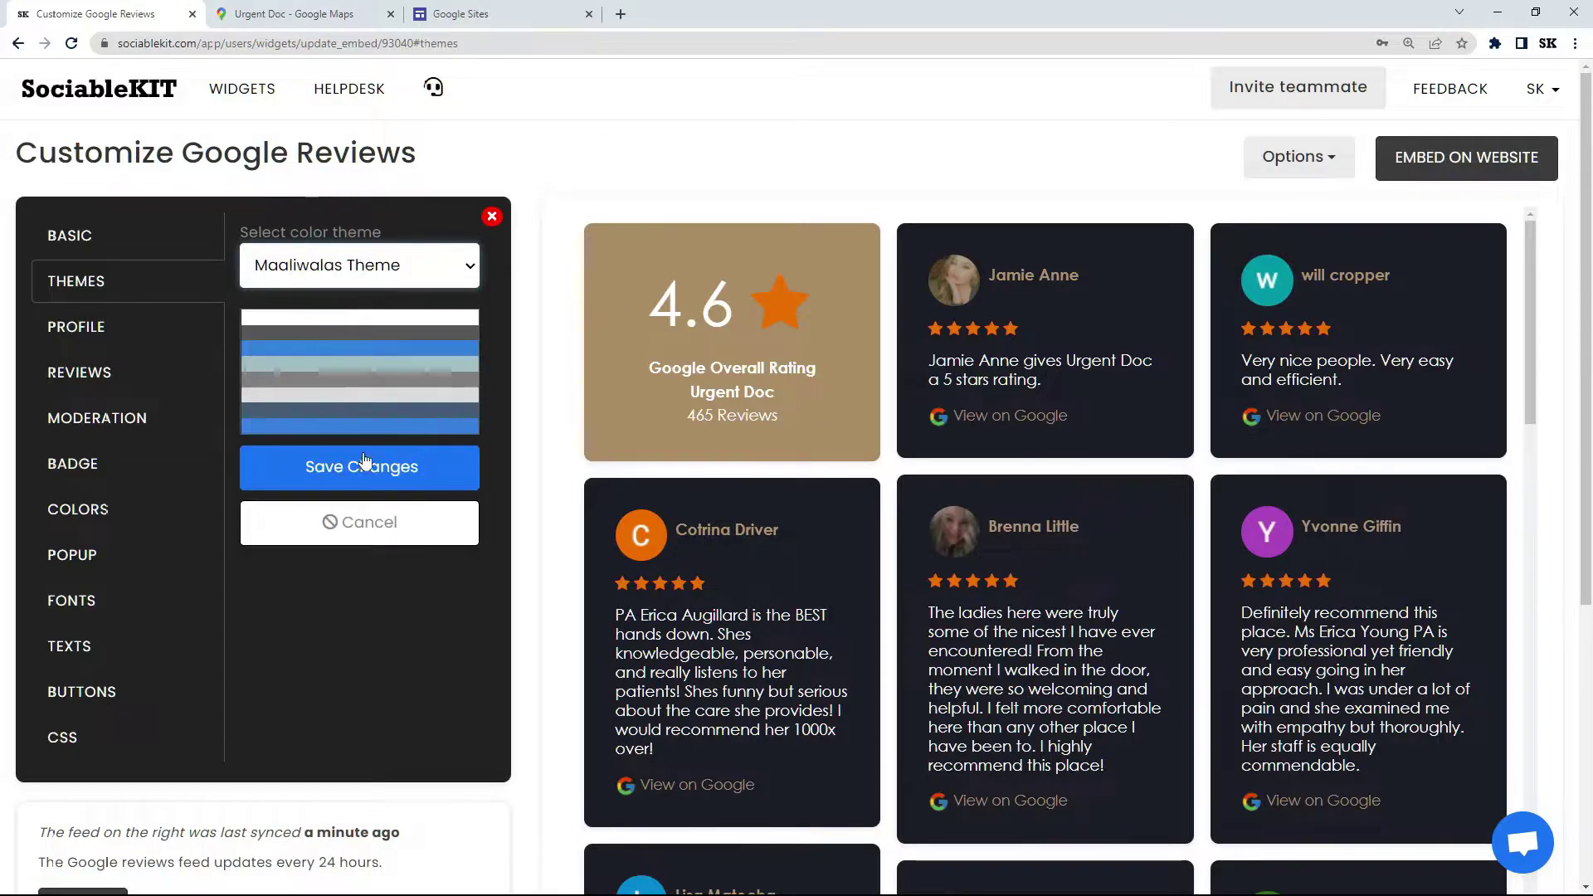
left_click(355, 479)
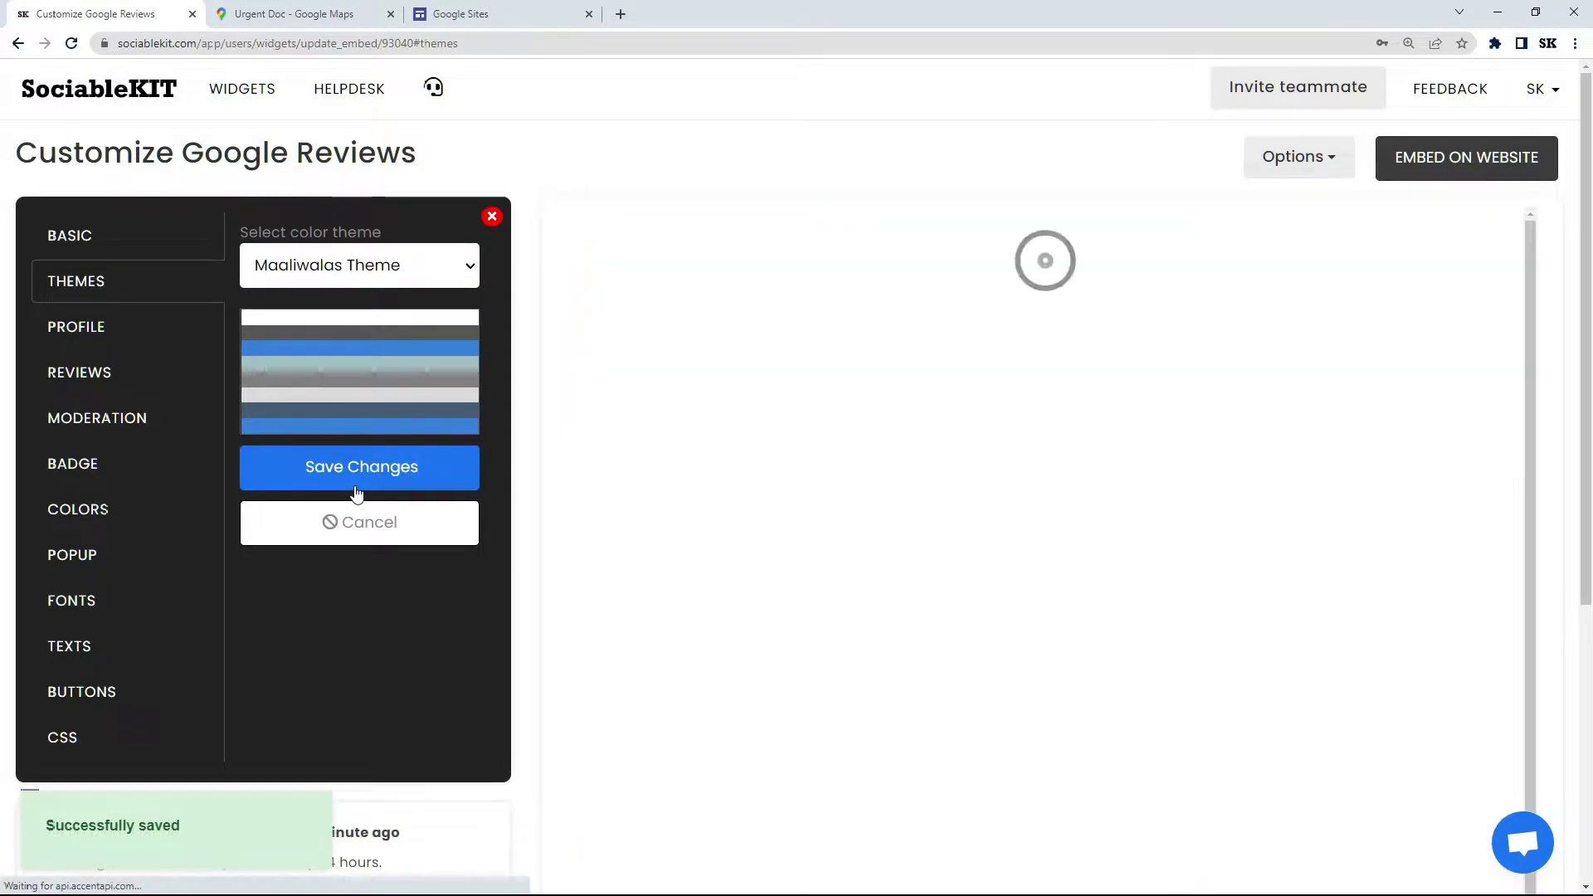
Set the reviews layout to Carousel and save the change.
left_click(122, 329)
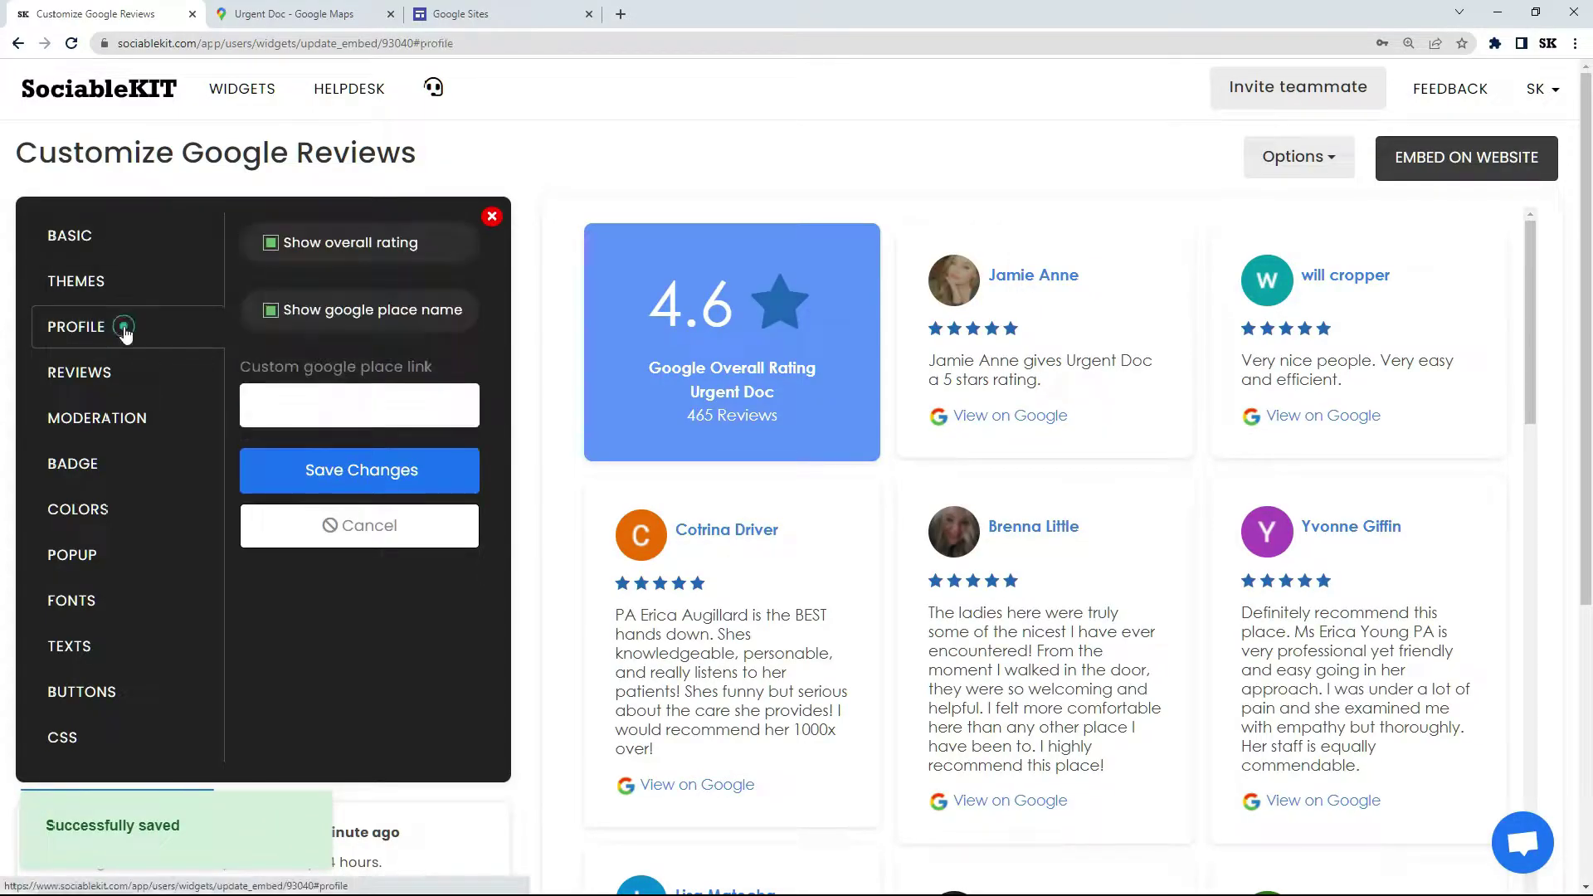
left_click(116, 375)
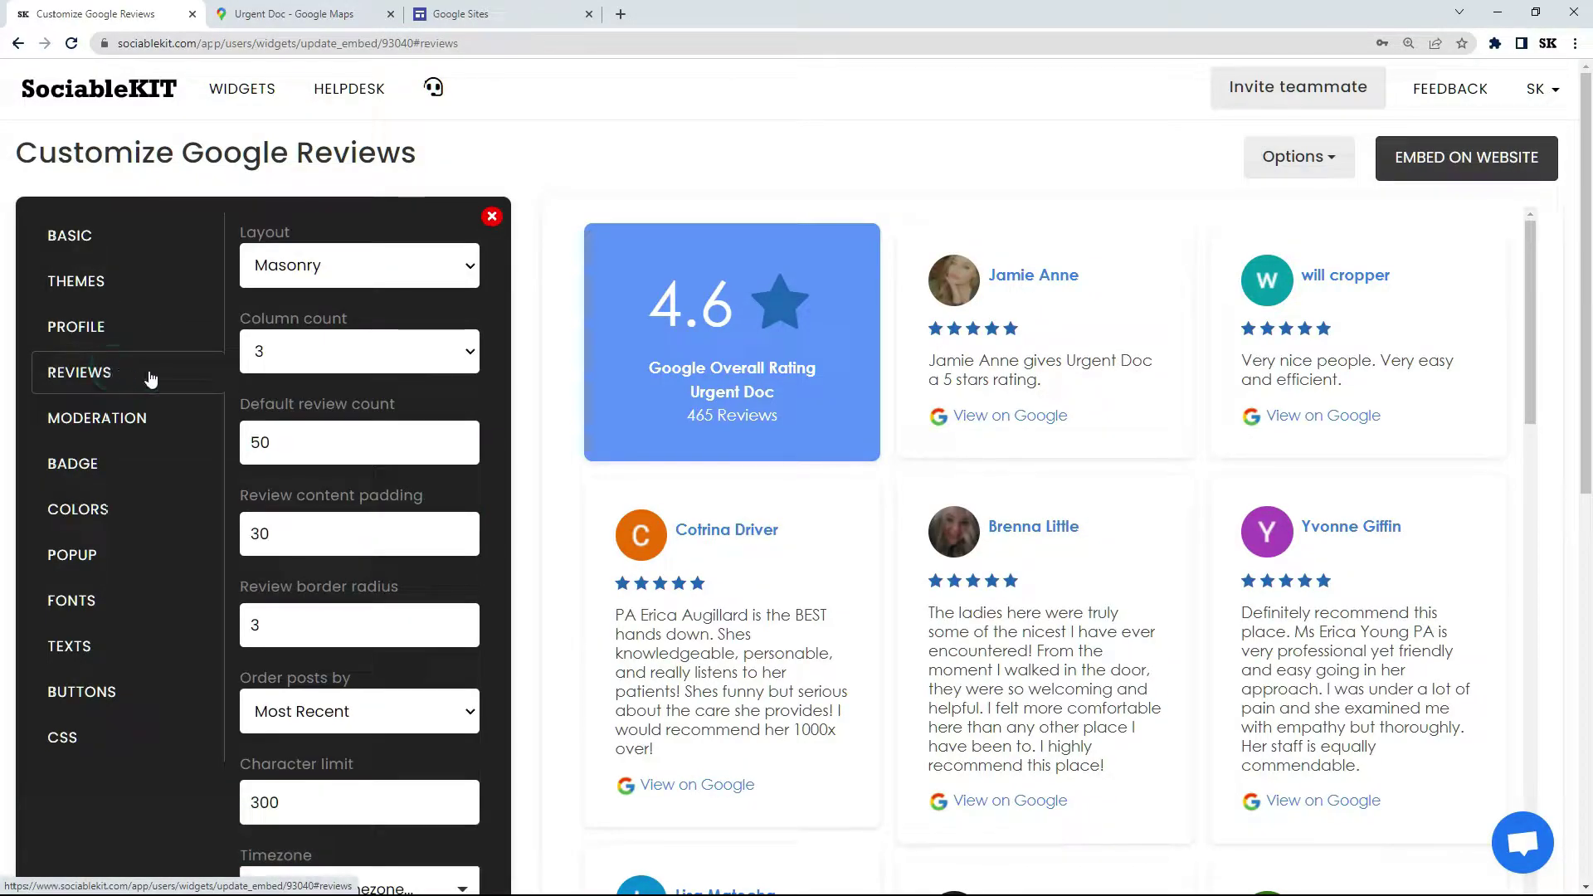
left_click(337, 267)
left_click(349, 346)
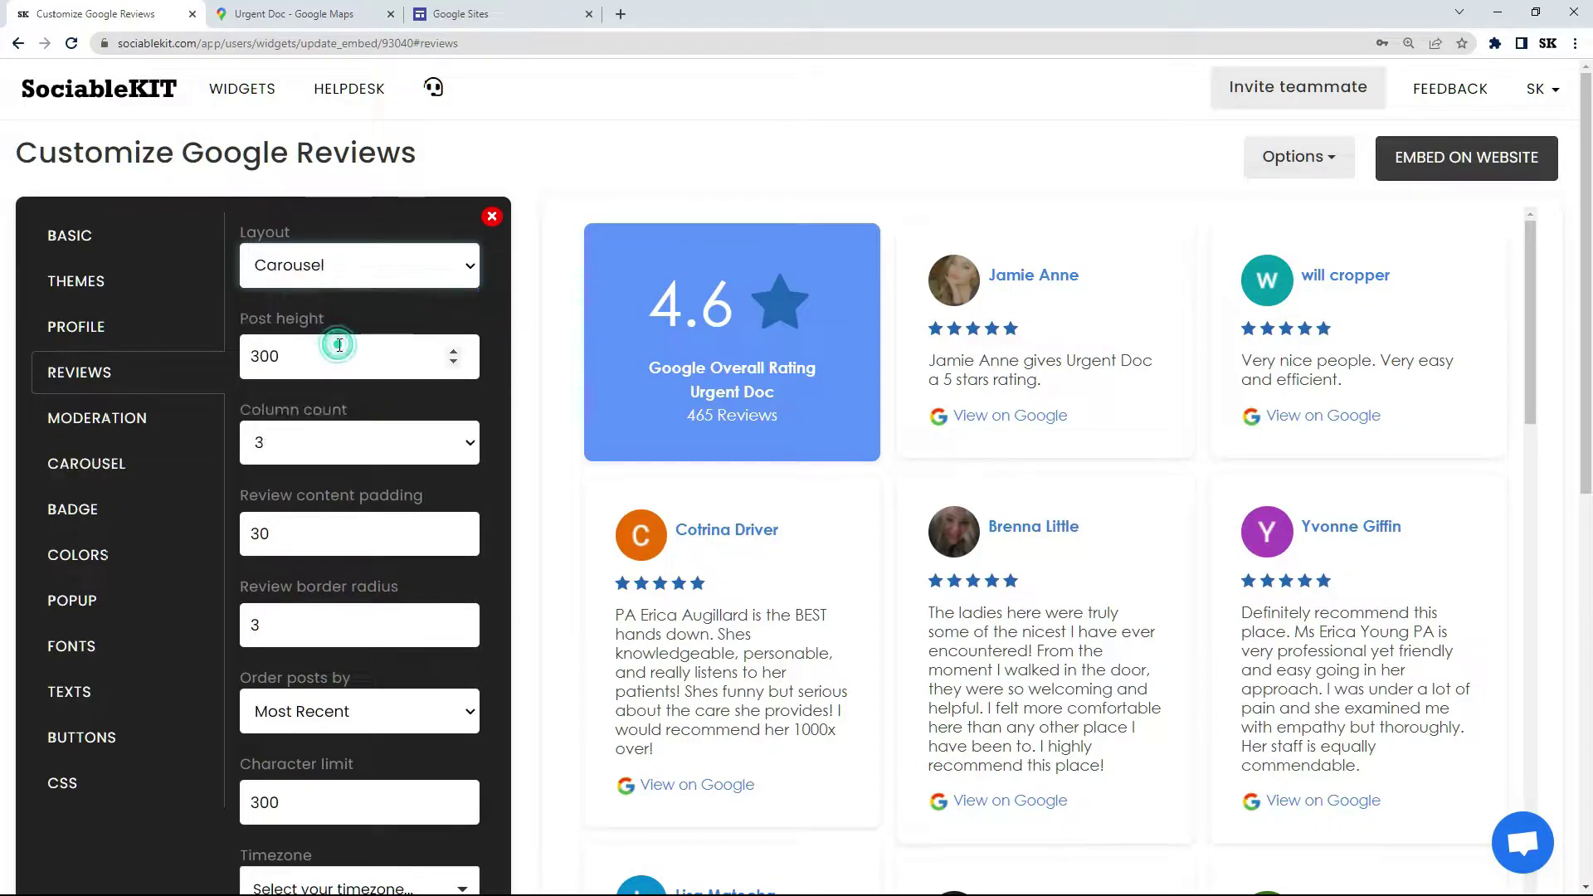
left_click_drag(1586, 391, 1588, 657)
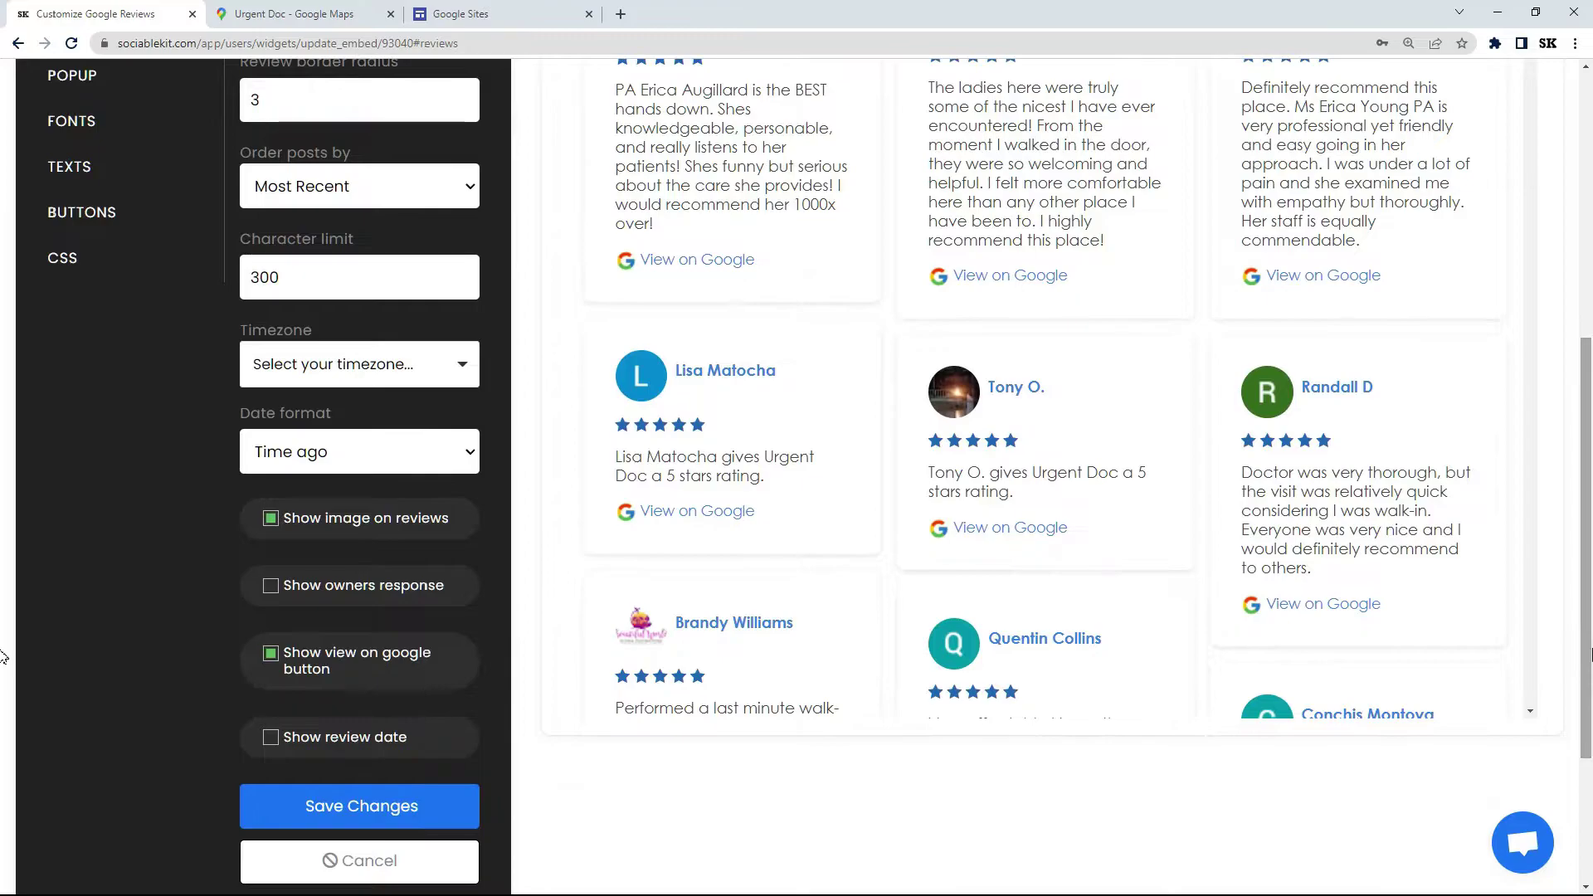
left_click(348, 806)
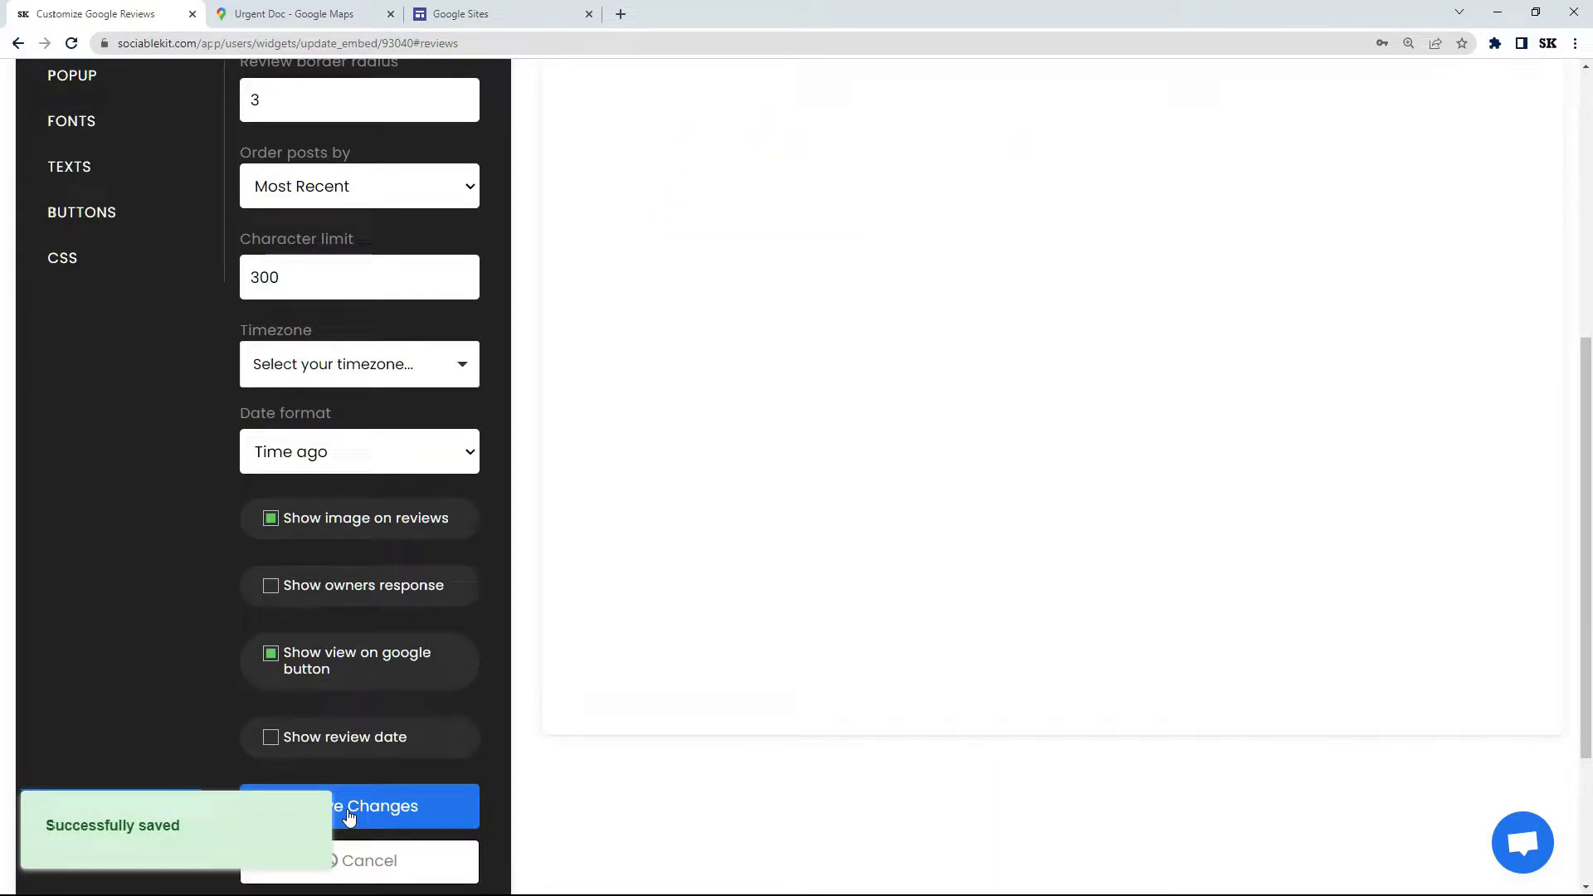
Page forward through the carousel preview's reviews and back to the overall rating card.
left_click_drag(1586, 597, 1577, 351)
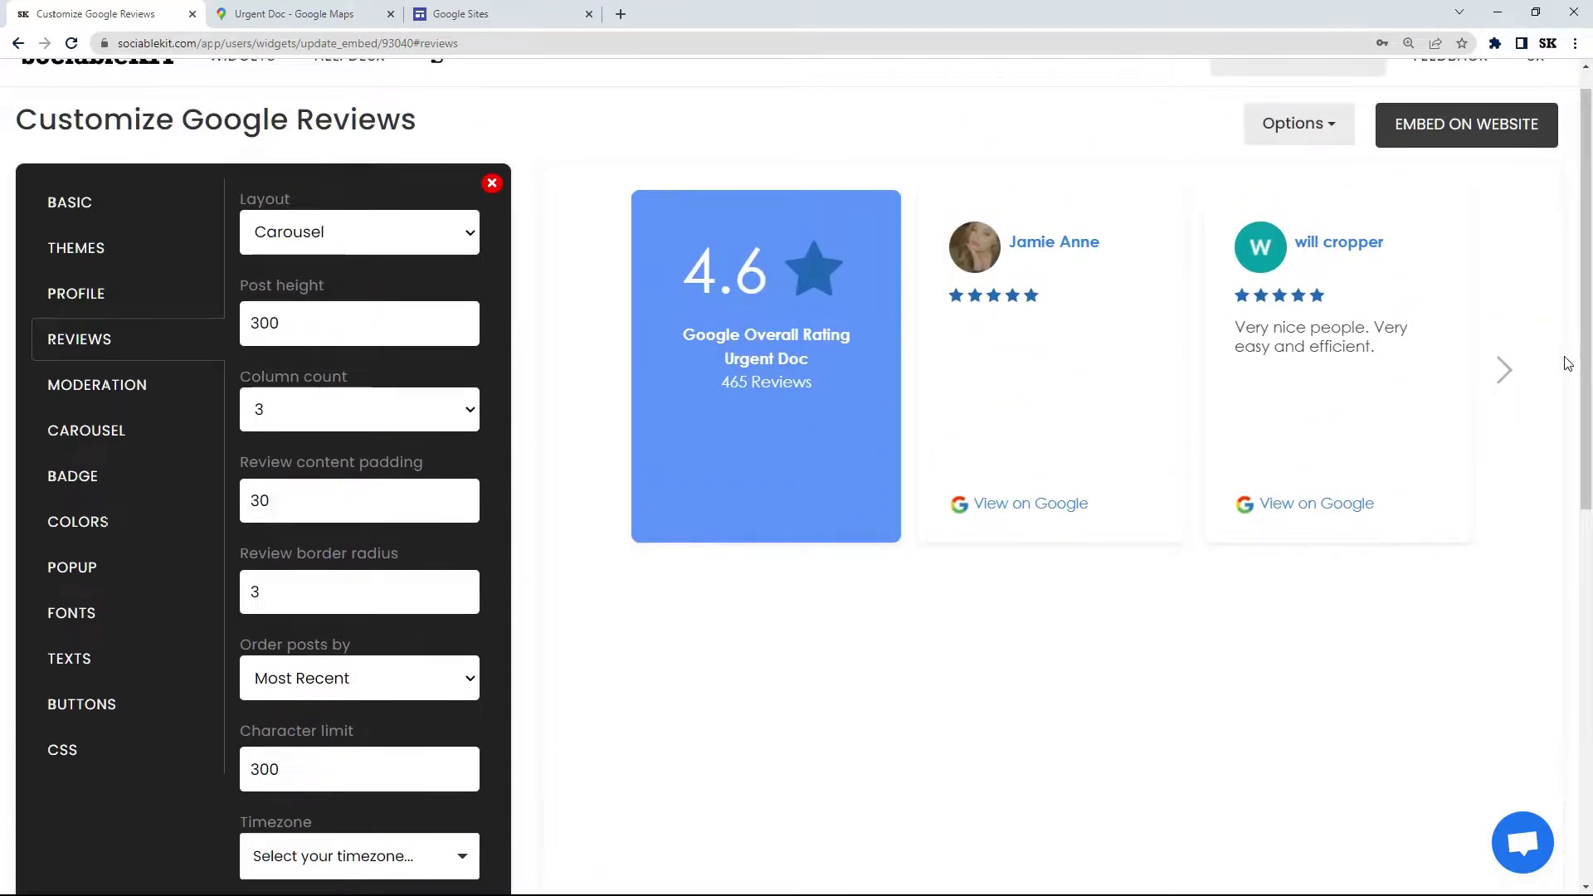
left_click(1505, 371)
left_click(1505, 371)
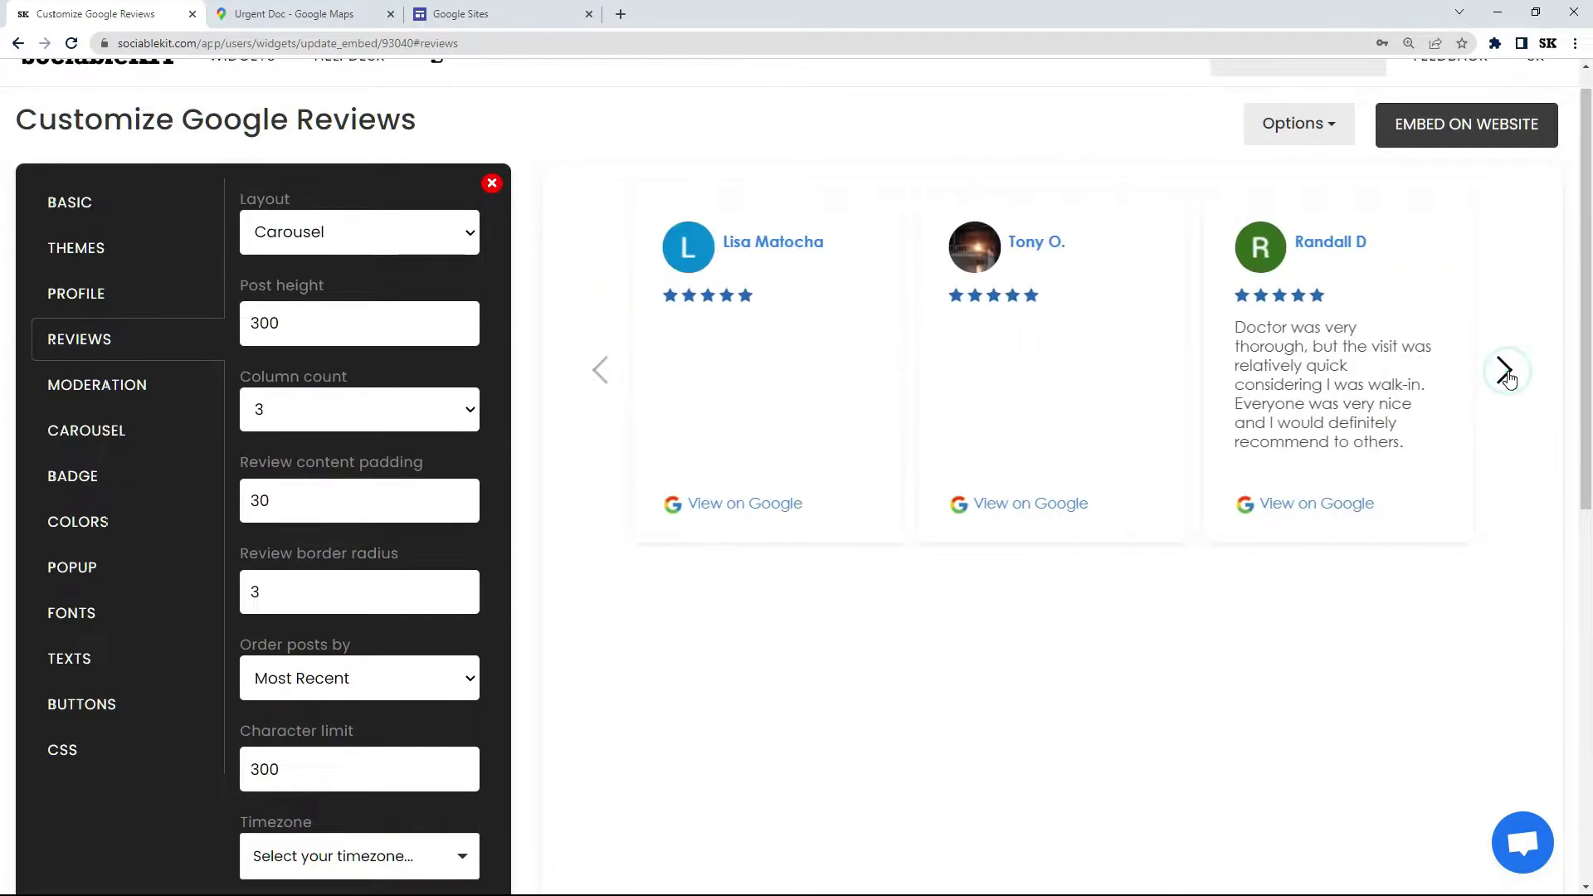
left_click(1505, 371)
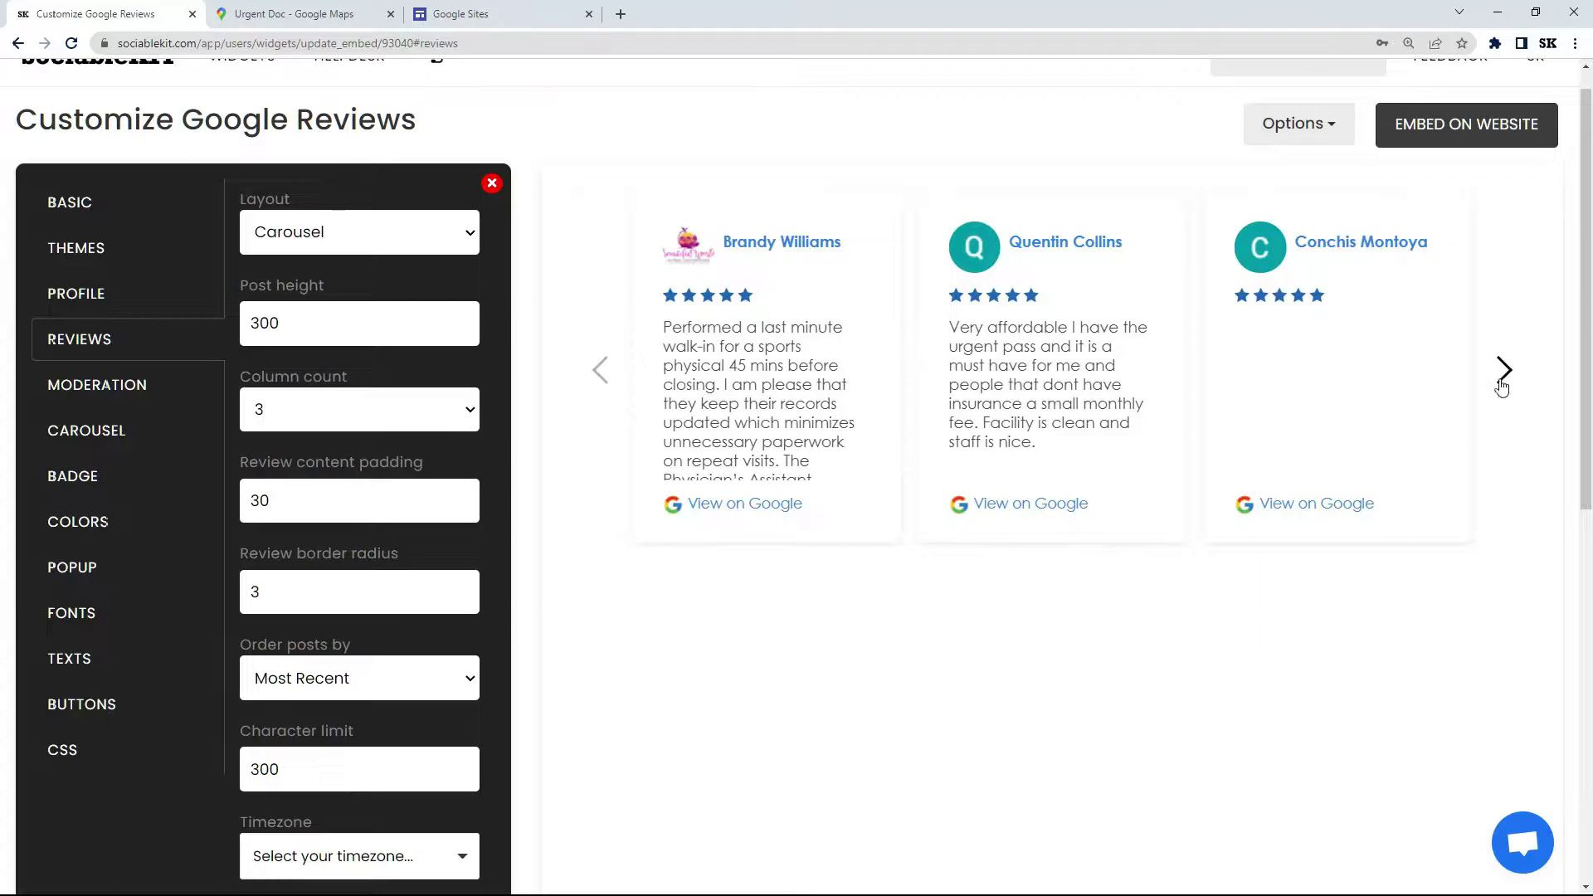
left_click(604, 373)
left_click(604, 373)
left_click(604, 373)
left_click(604, 373)
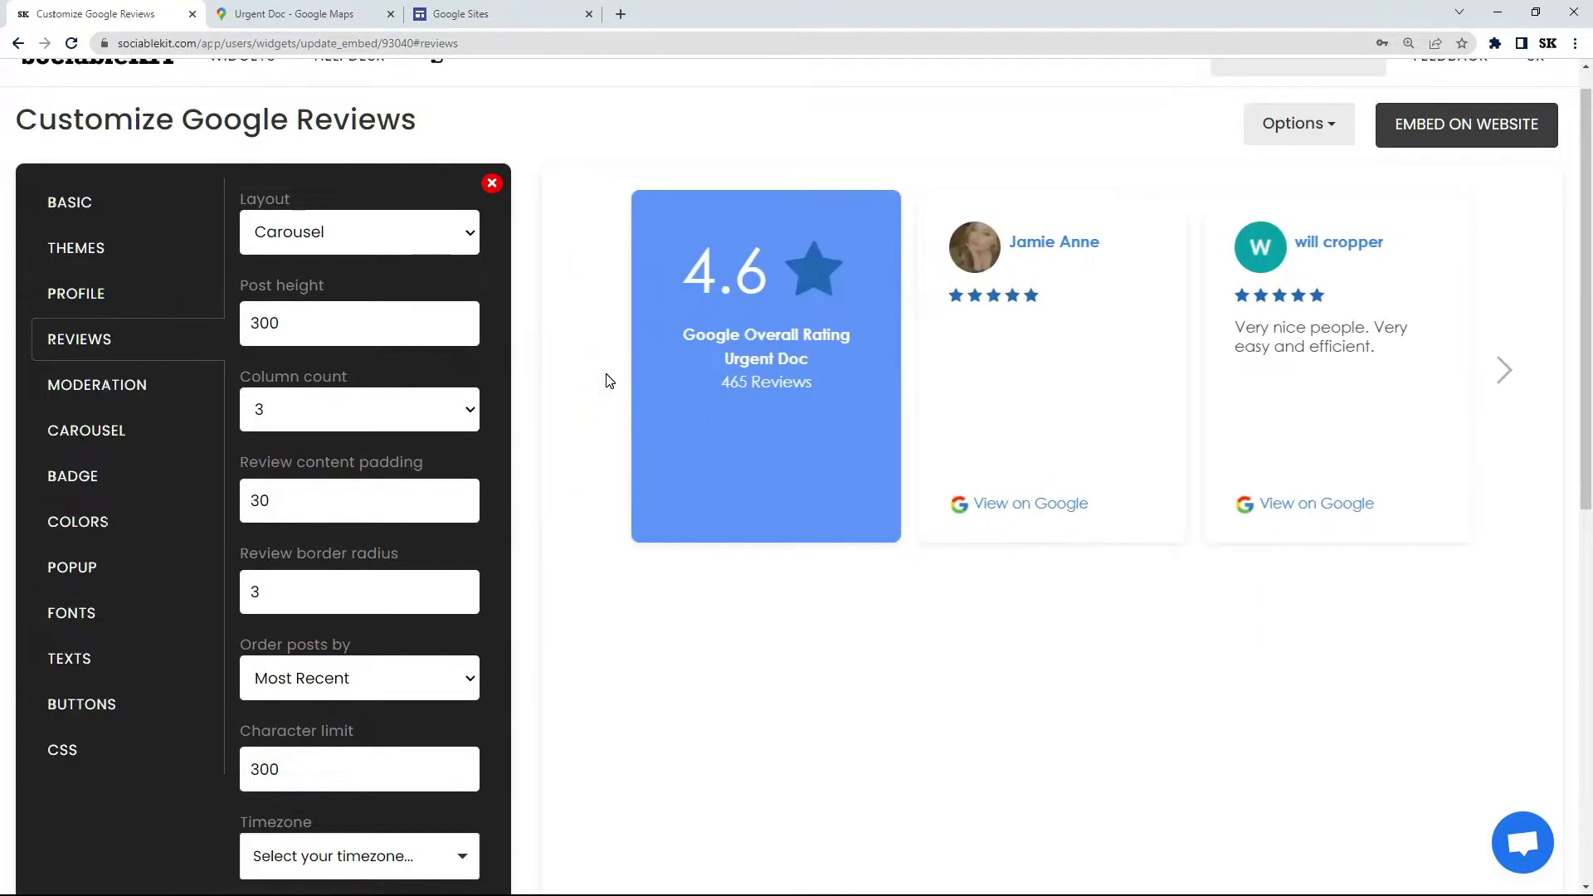
Set the reviews layout to Masonry and save the change.
left_click(431, 232)
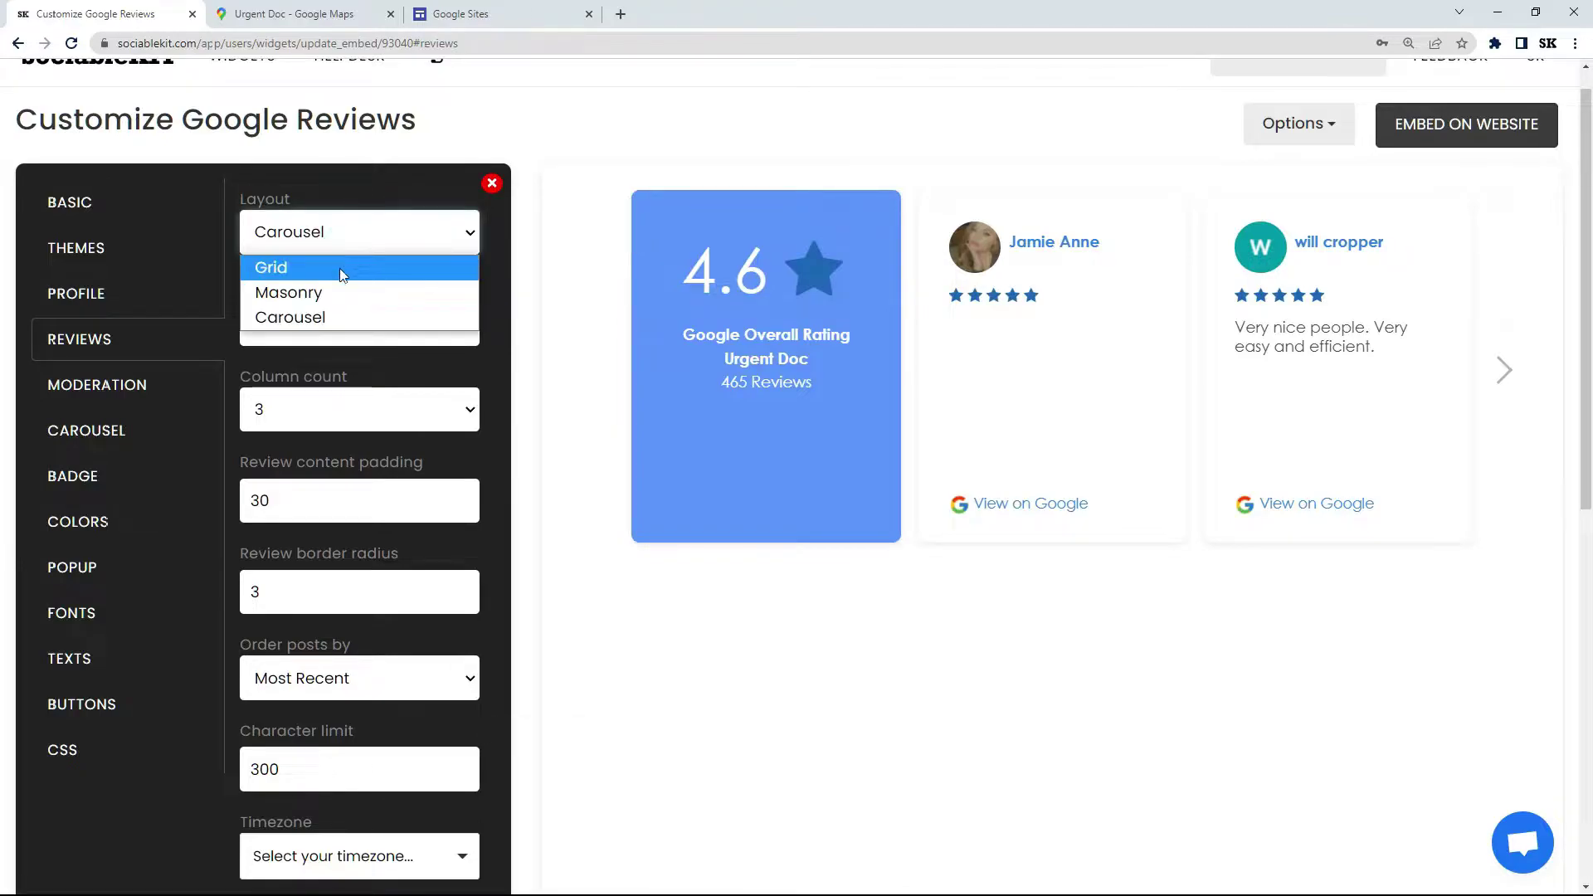
left_click(335, 292)
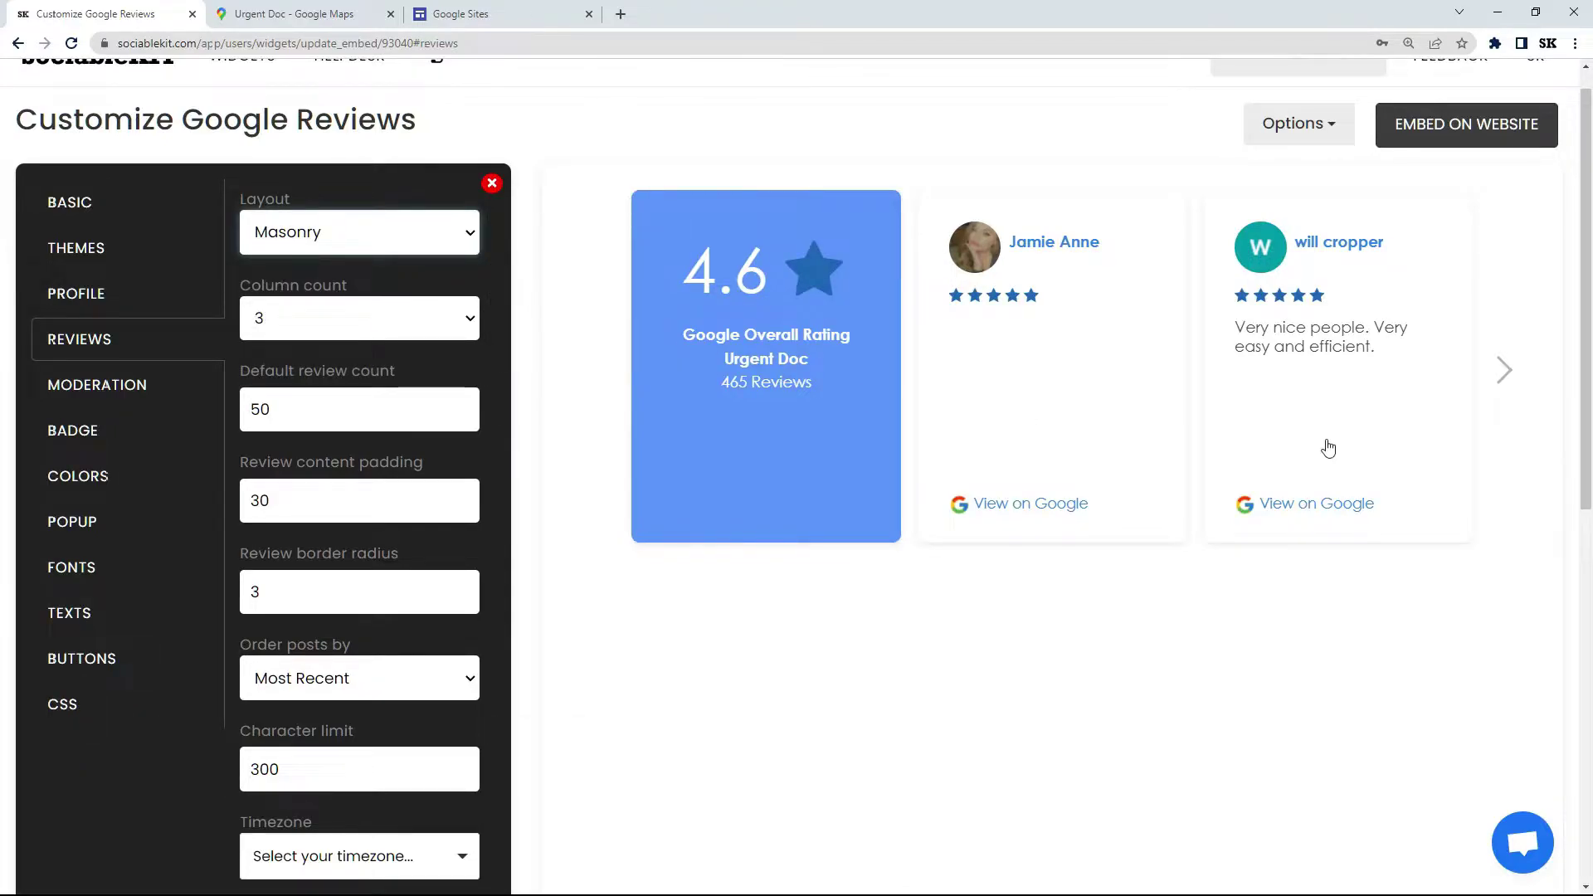
left_click_drag(1584, 365, 1589, 628)
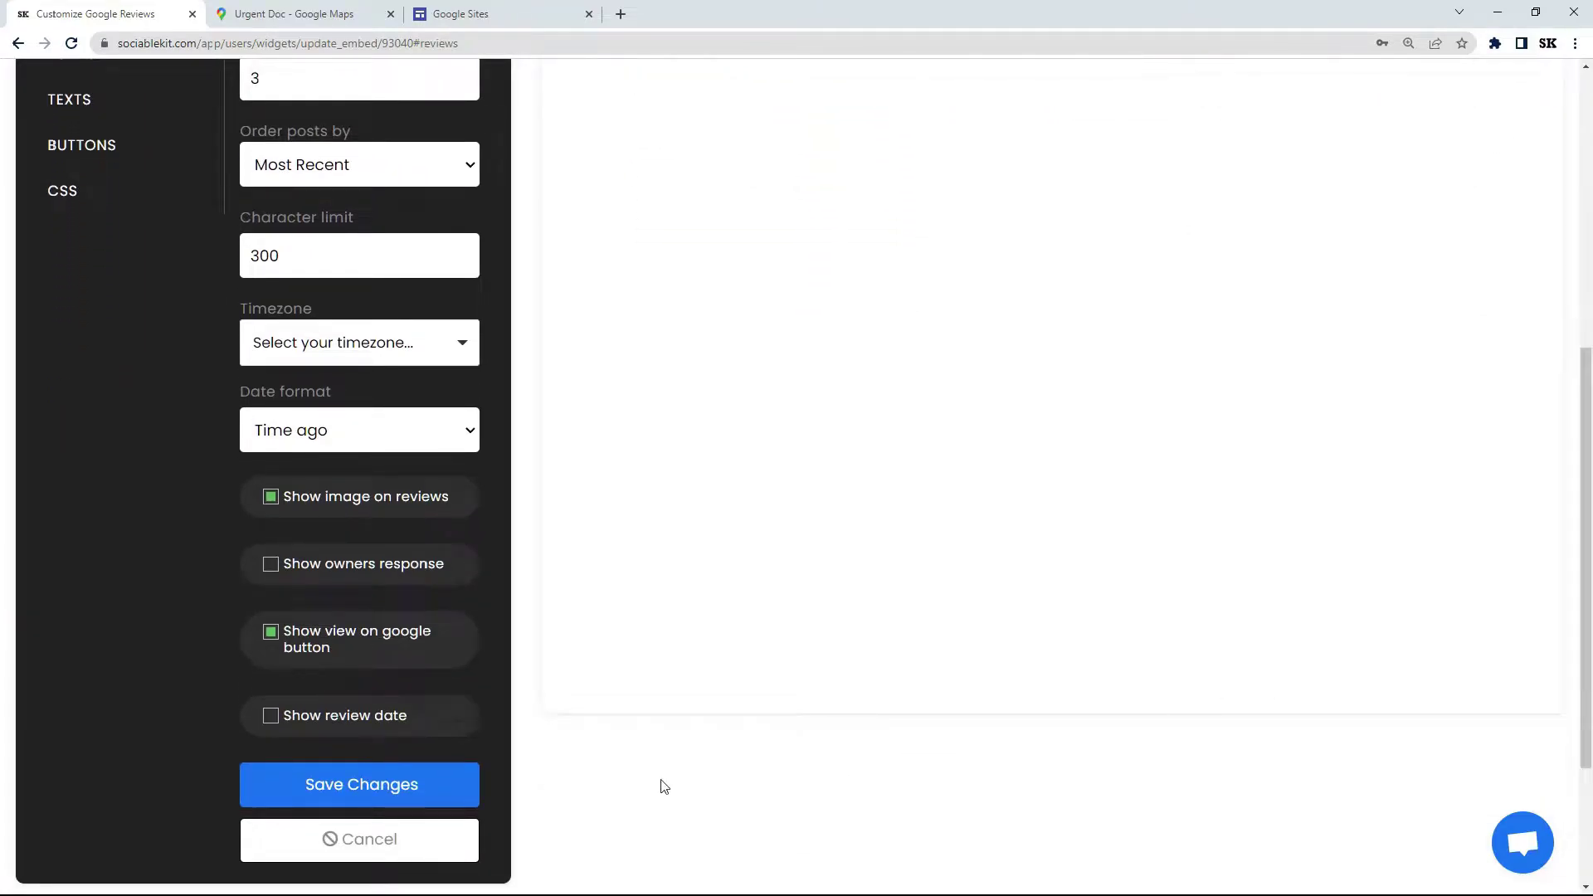
left_click(357, 784)
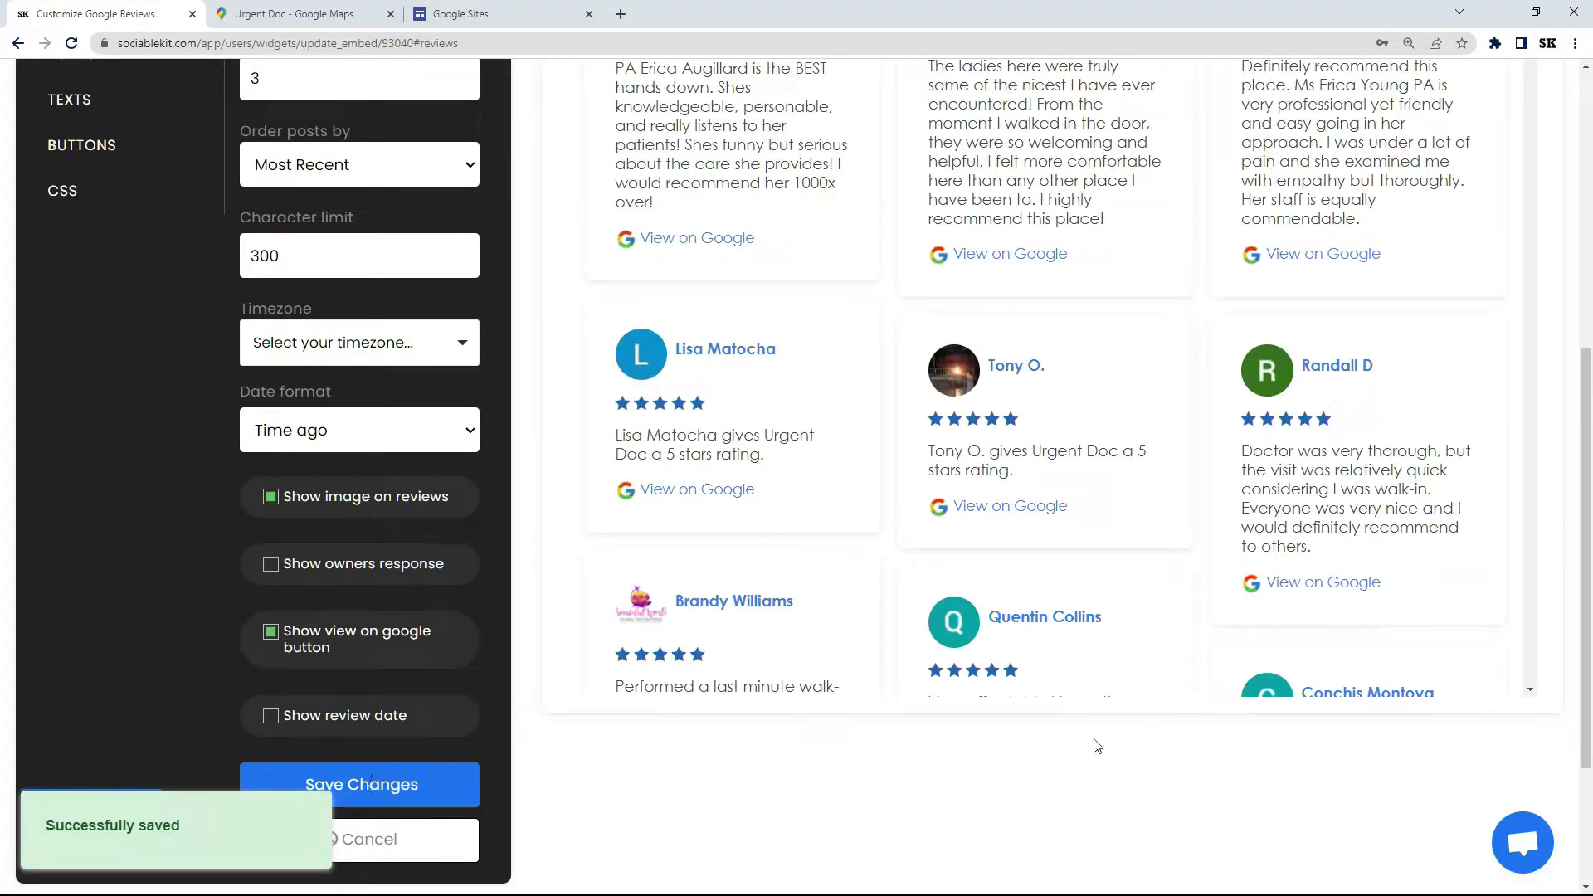
scroll(1578, 348, "up", 6)
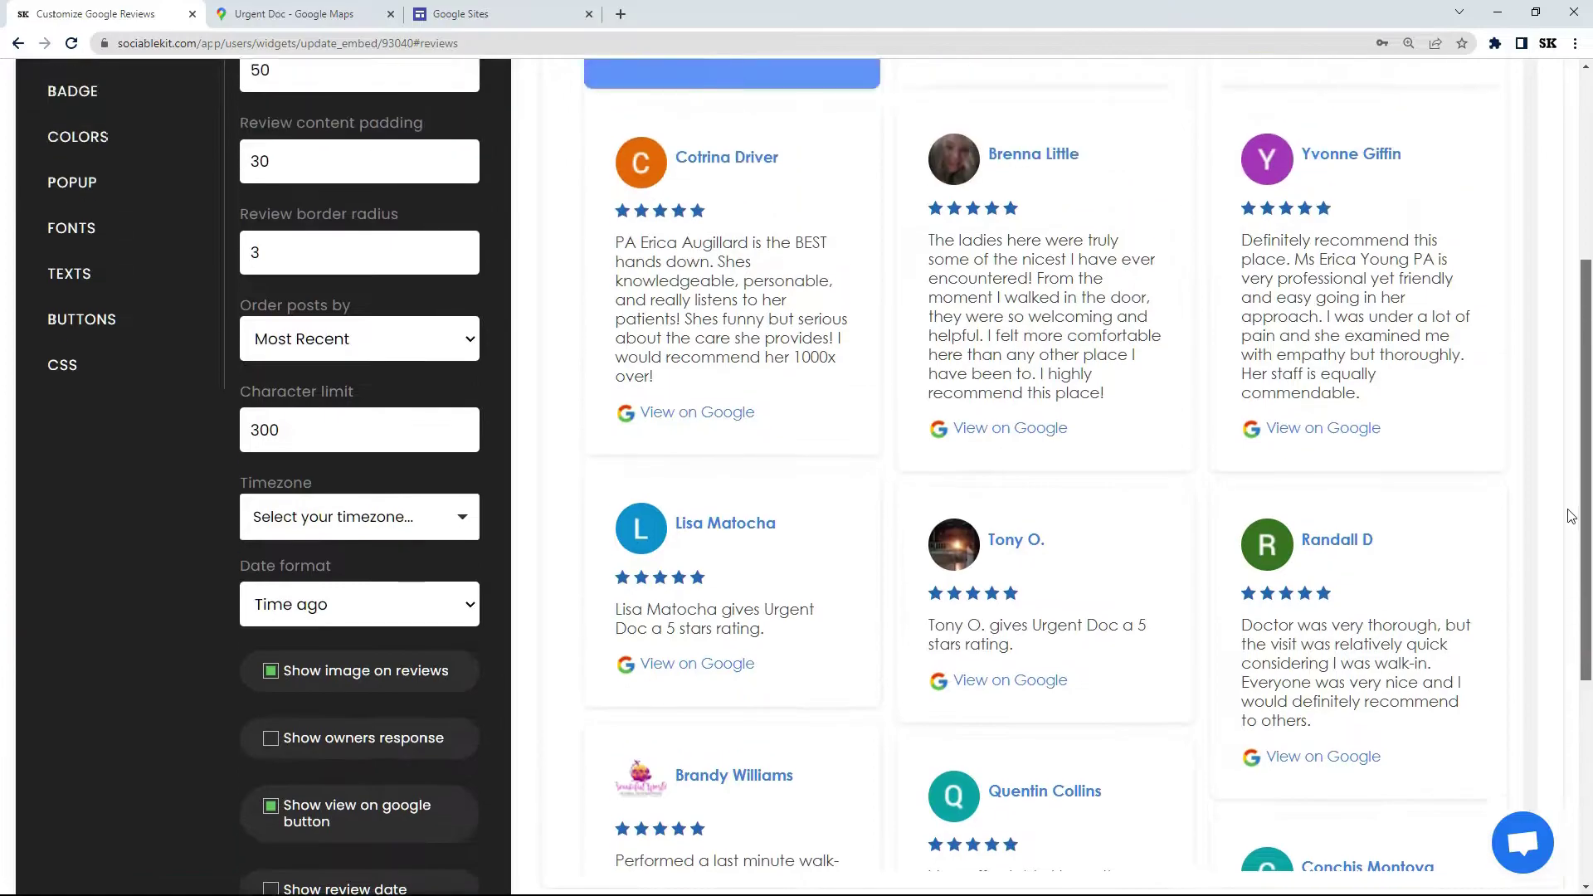
scroll(1578, 348, "up", 1)
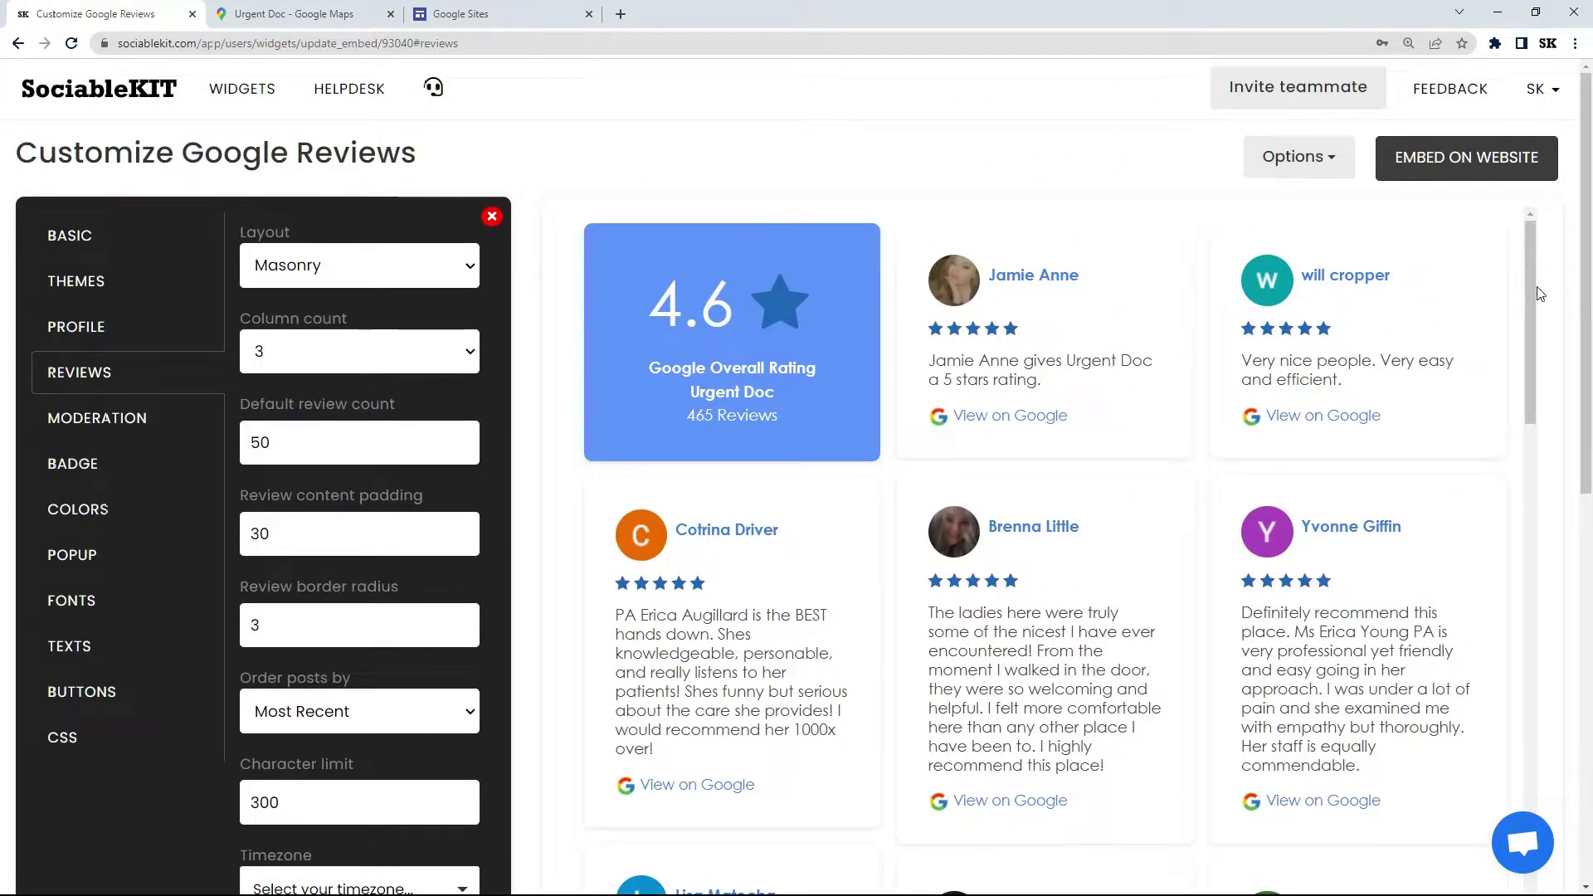
Look over the moderation and badge settings, then set the review background color to red #df1515.
left_click(121, 424)
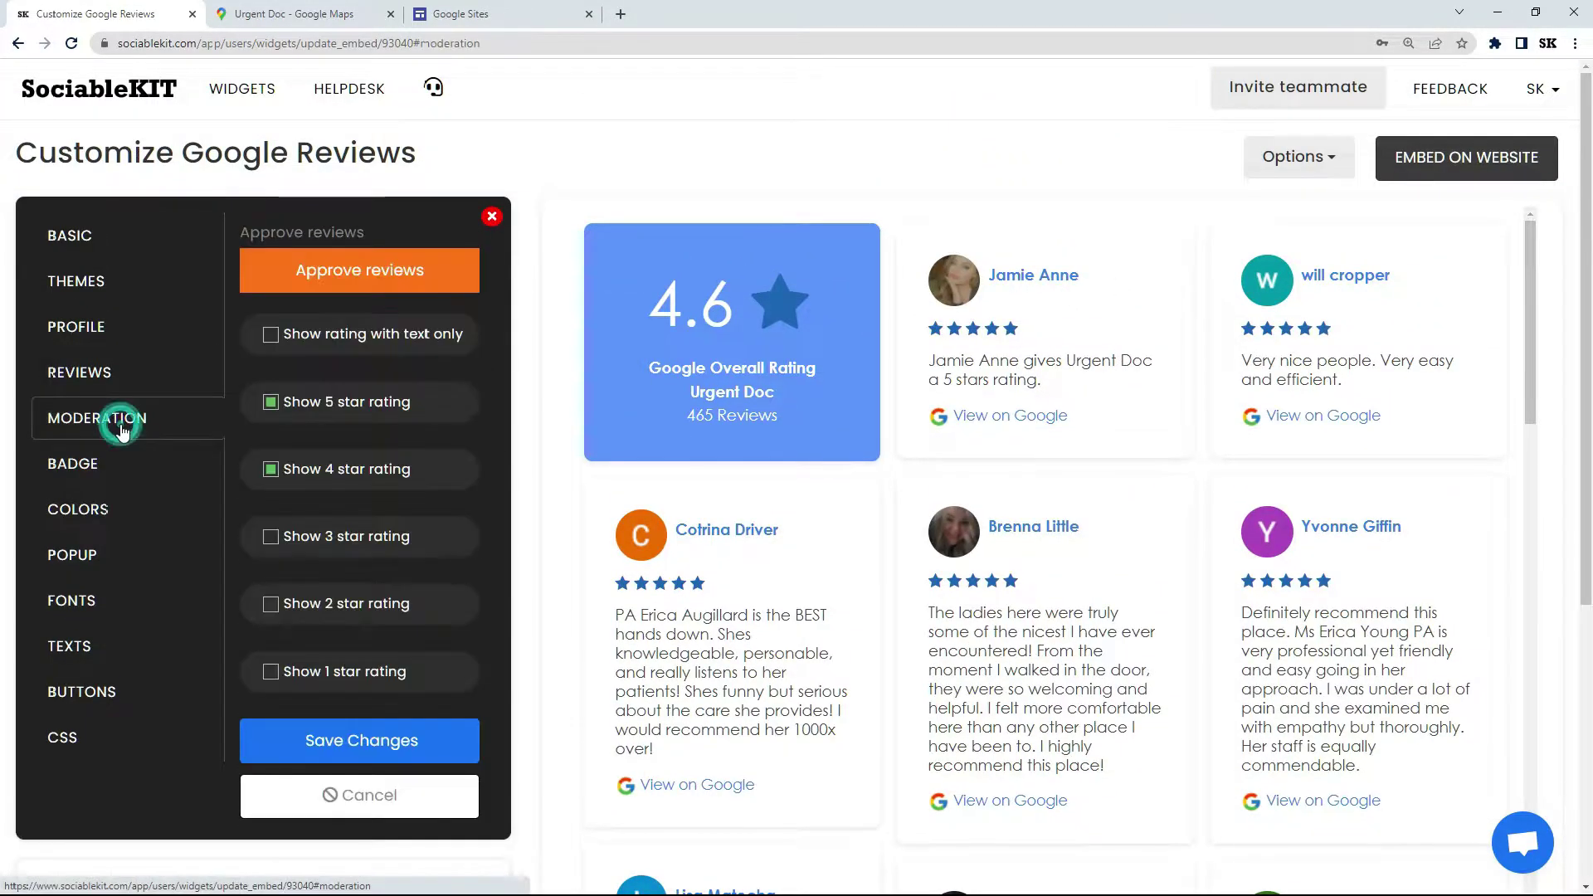
left_click(112, 471)
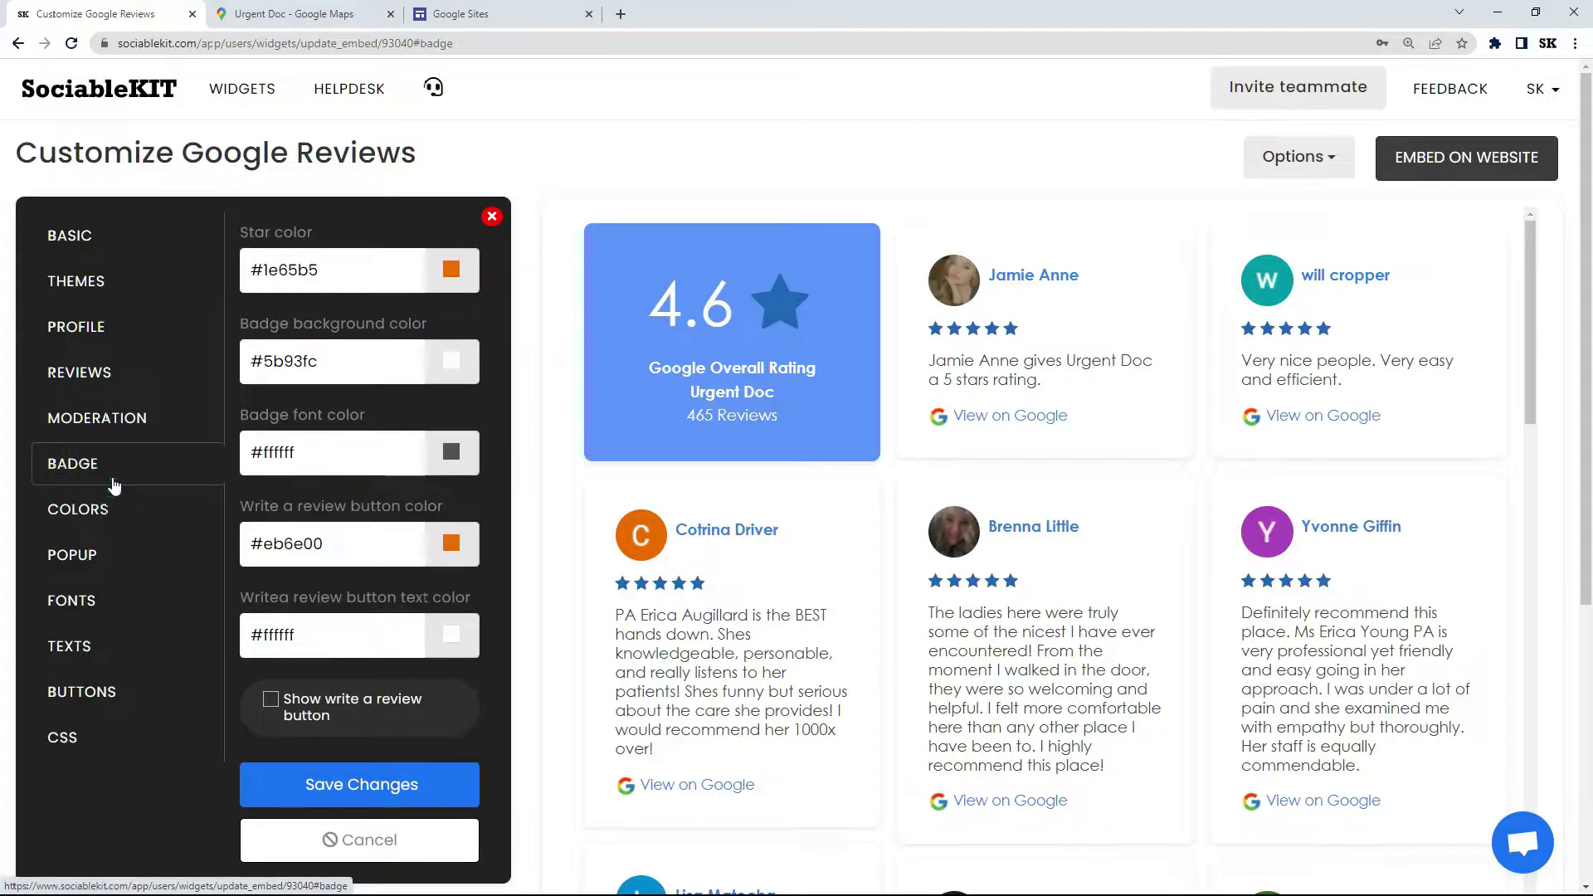
left_click(112, 521)
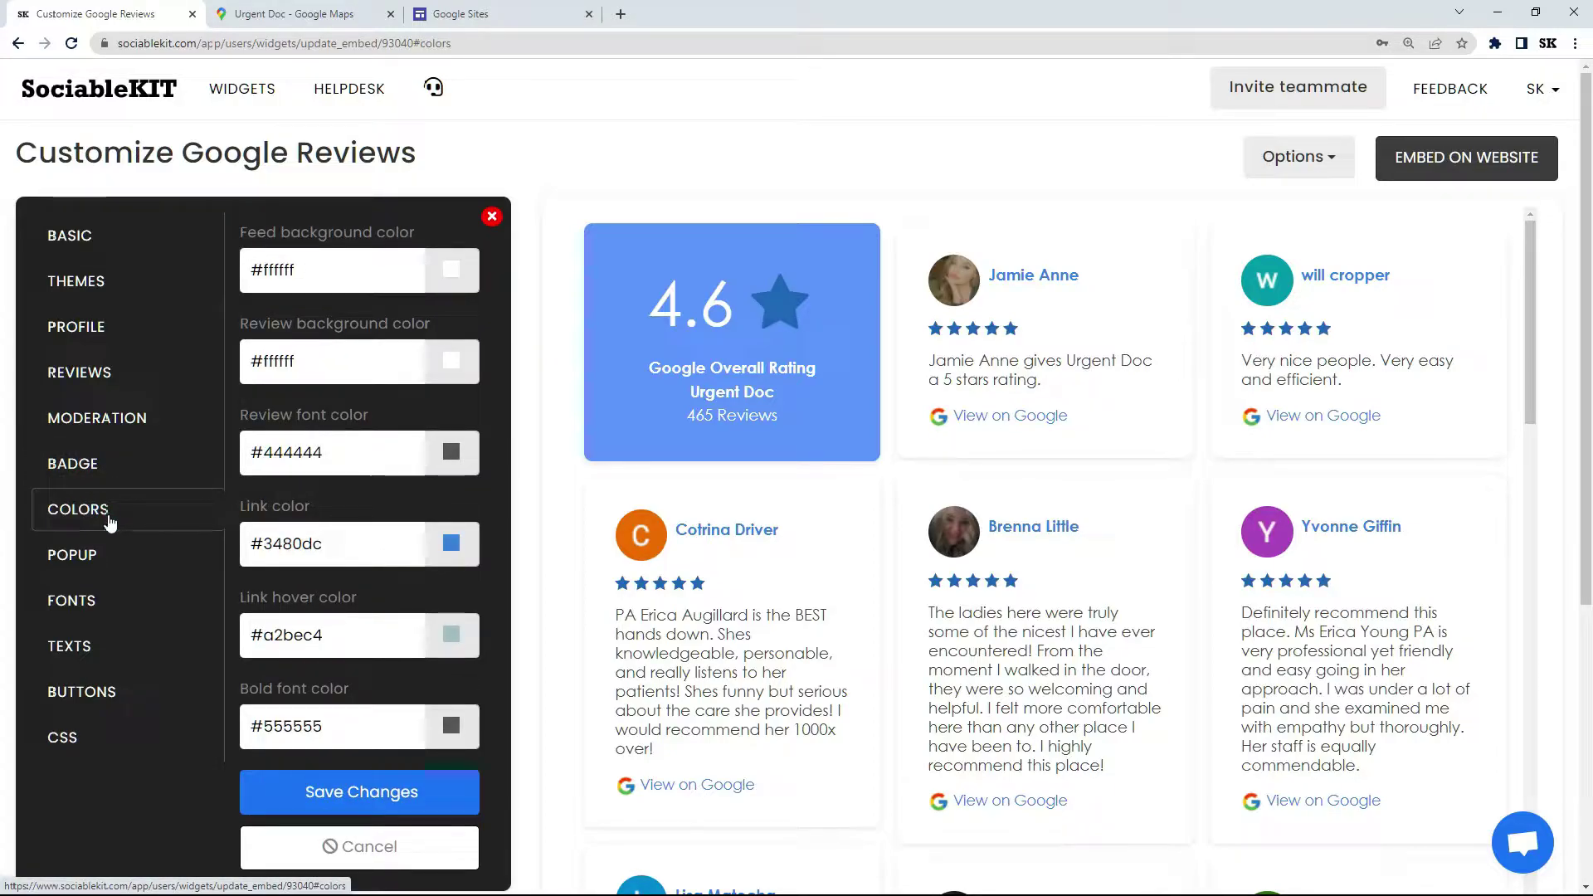
left_click(446, 363)
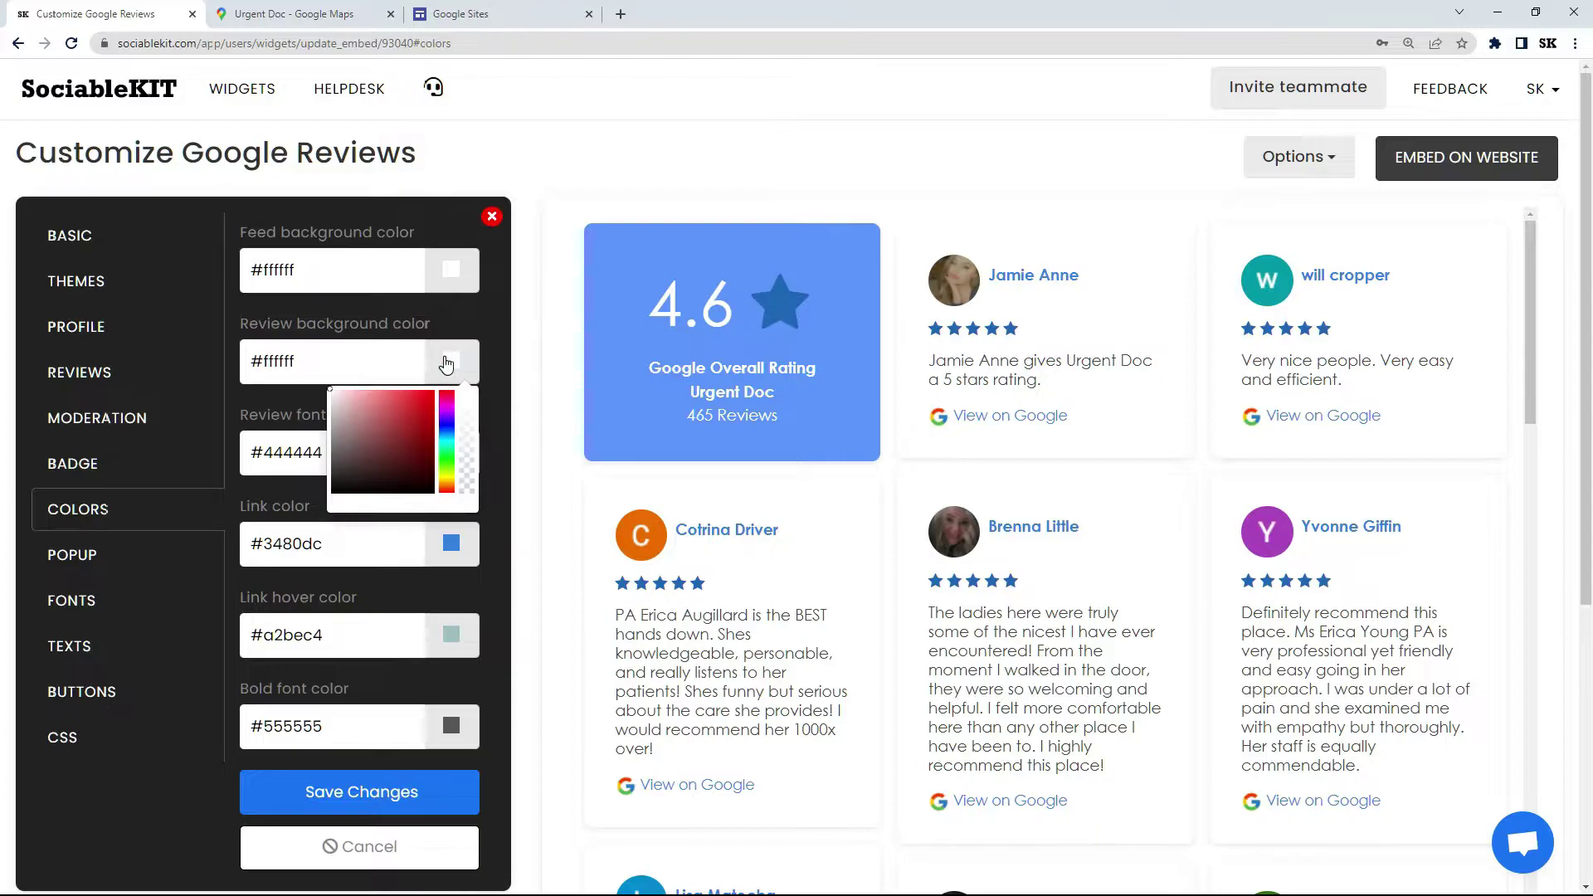
left_click_drag(422, 397, 424, 404)
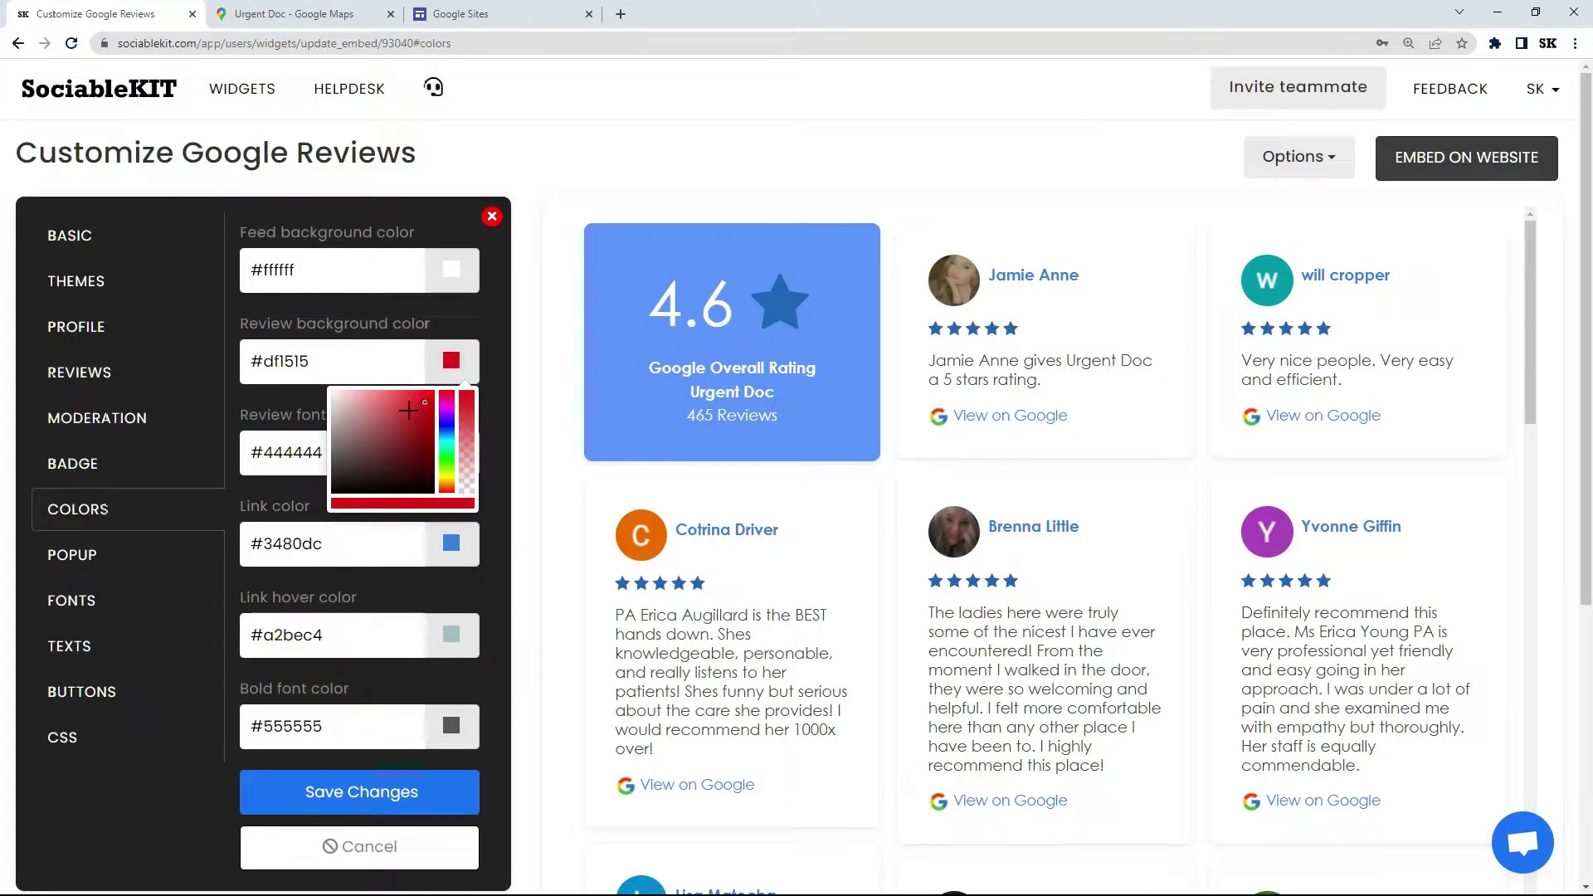
left_click(278, 409)
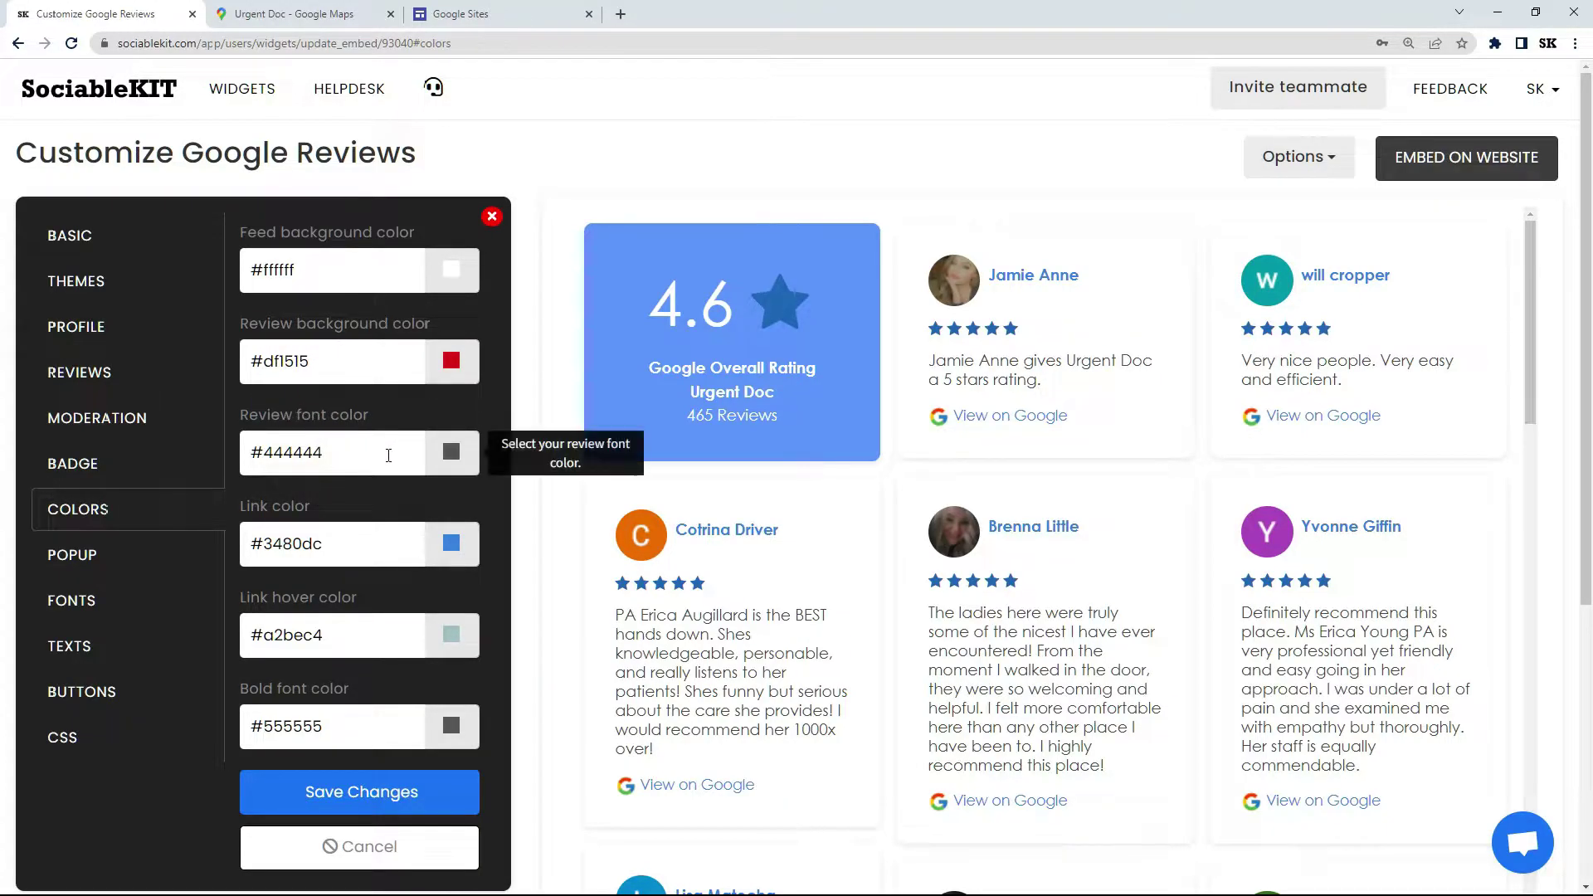
Set the review font color to black #000000.
left_click(448, 458)
left_click_drag(344, 573, 331, 603)
left_click(305, 512)
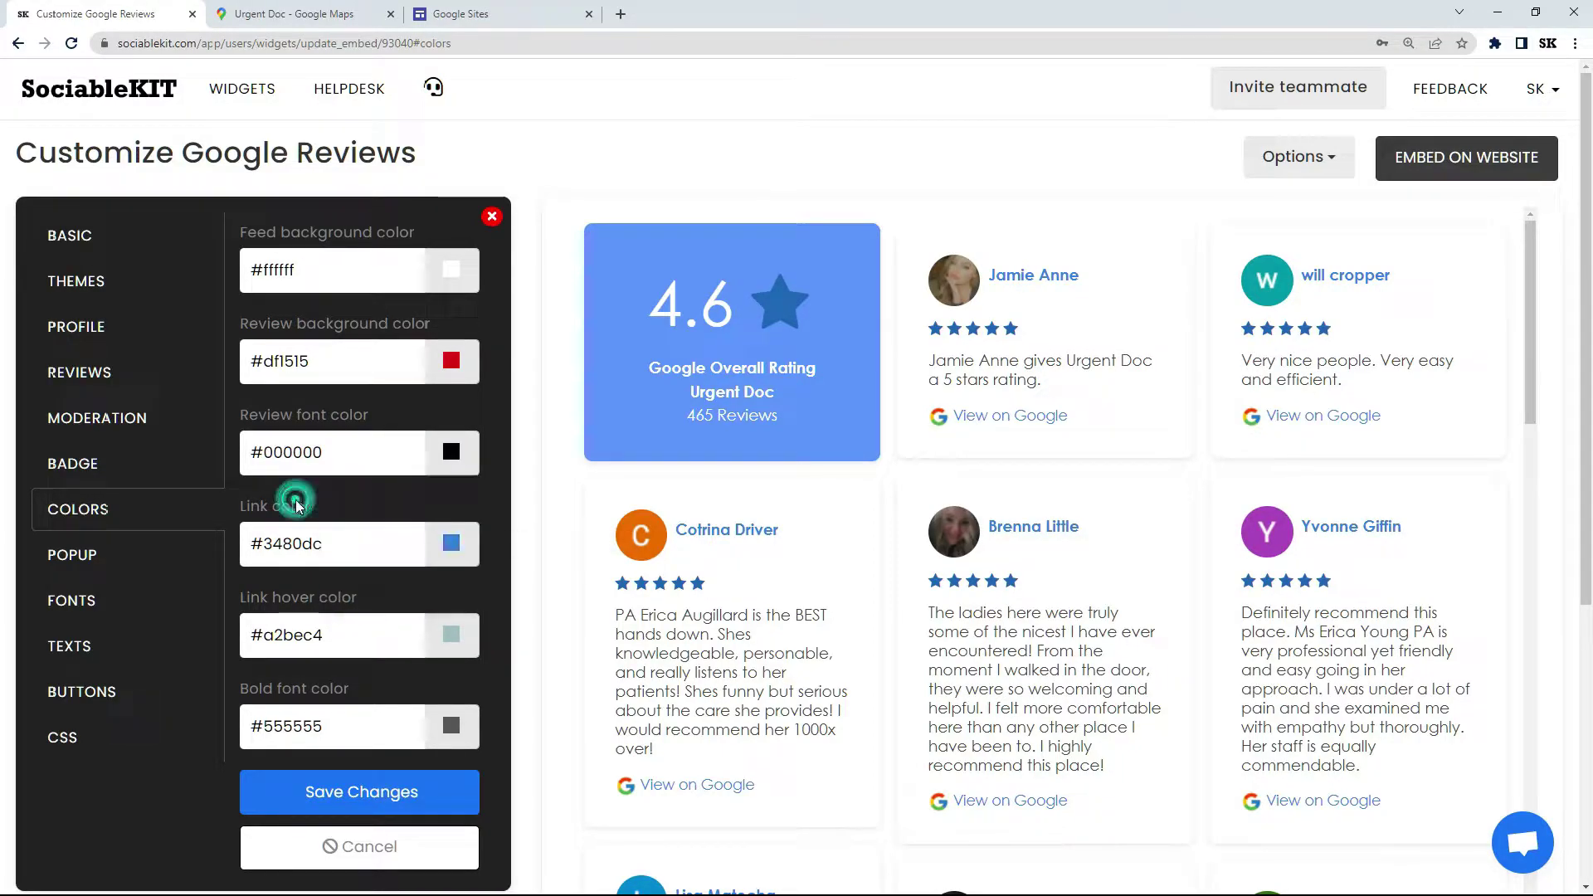
Save the review color changes so they apply to the widget preview.
left_click(358, 791)
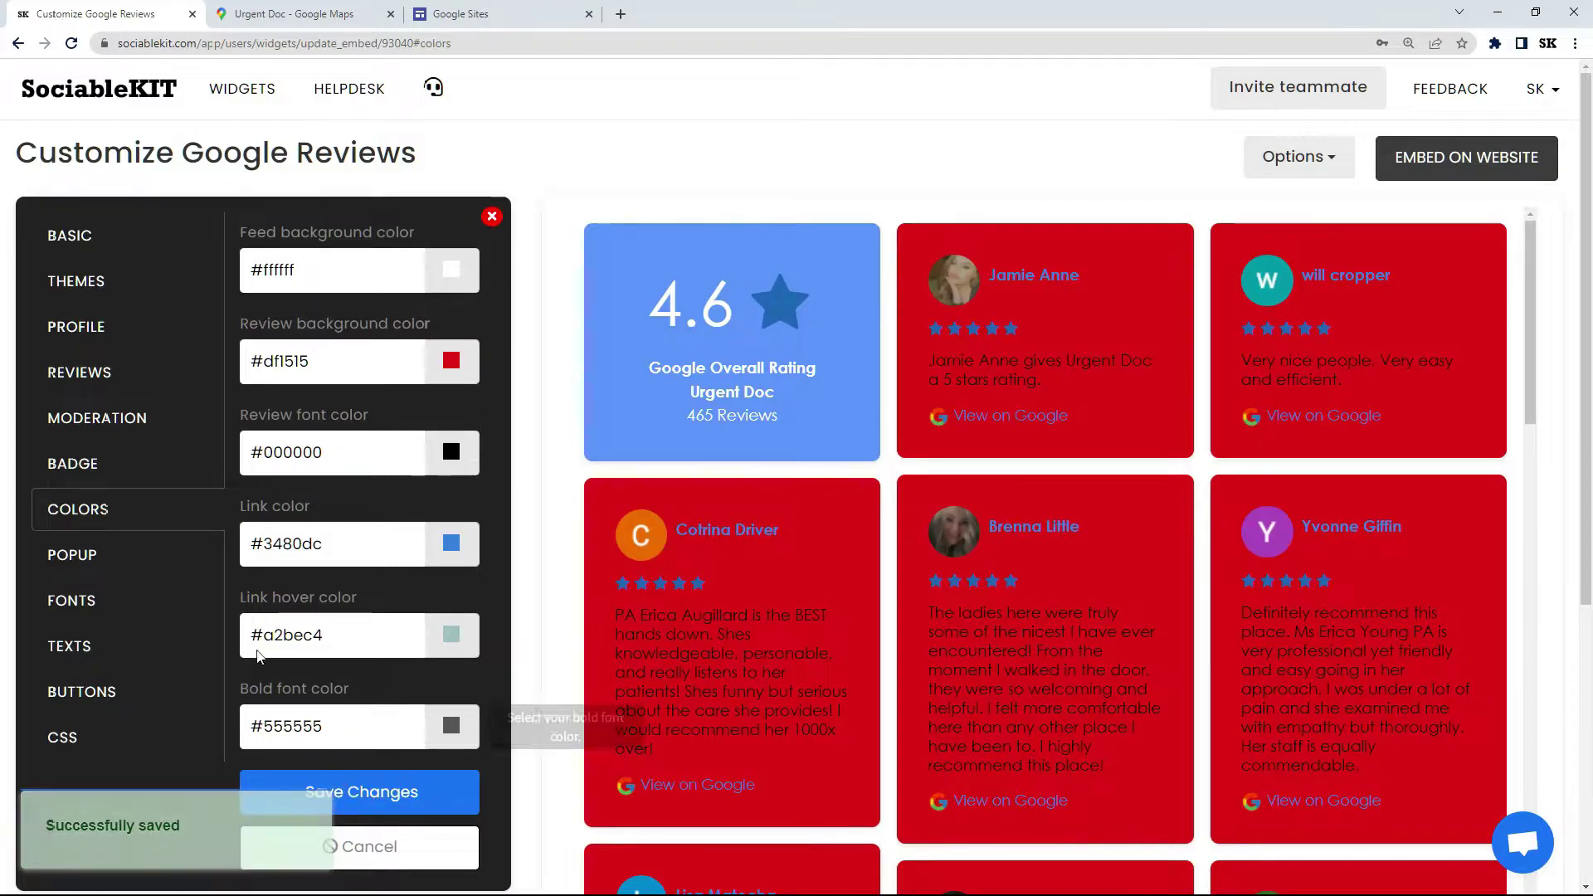
Set the review background color to #ffffff and the review font color to #444444, and save the changes.
triple_click(299, 362)
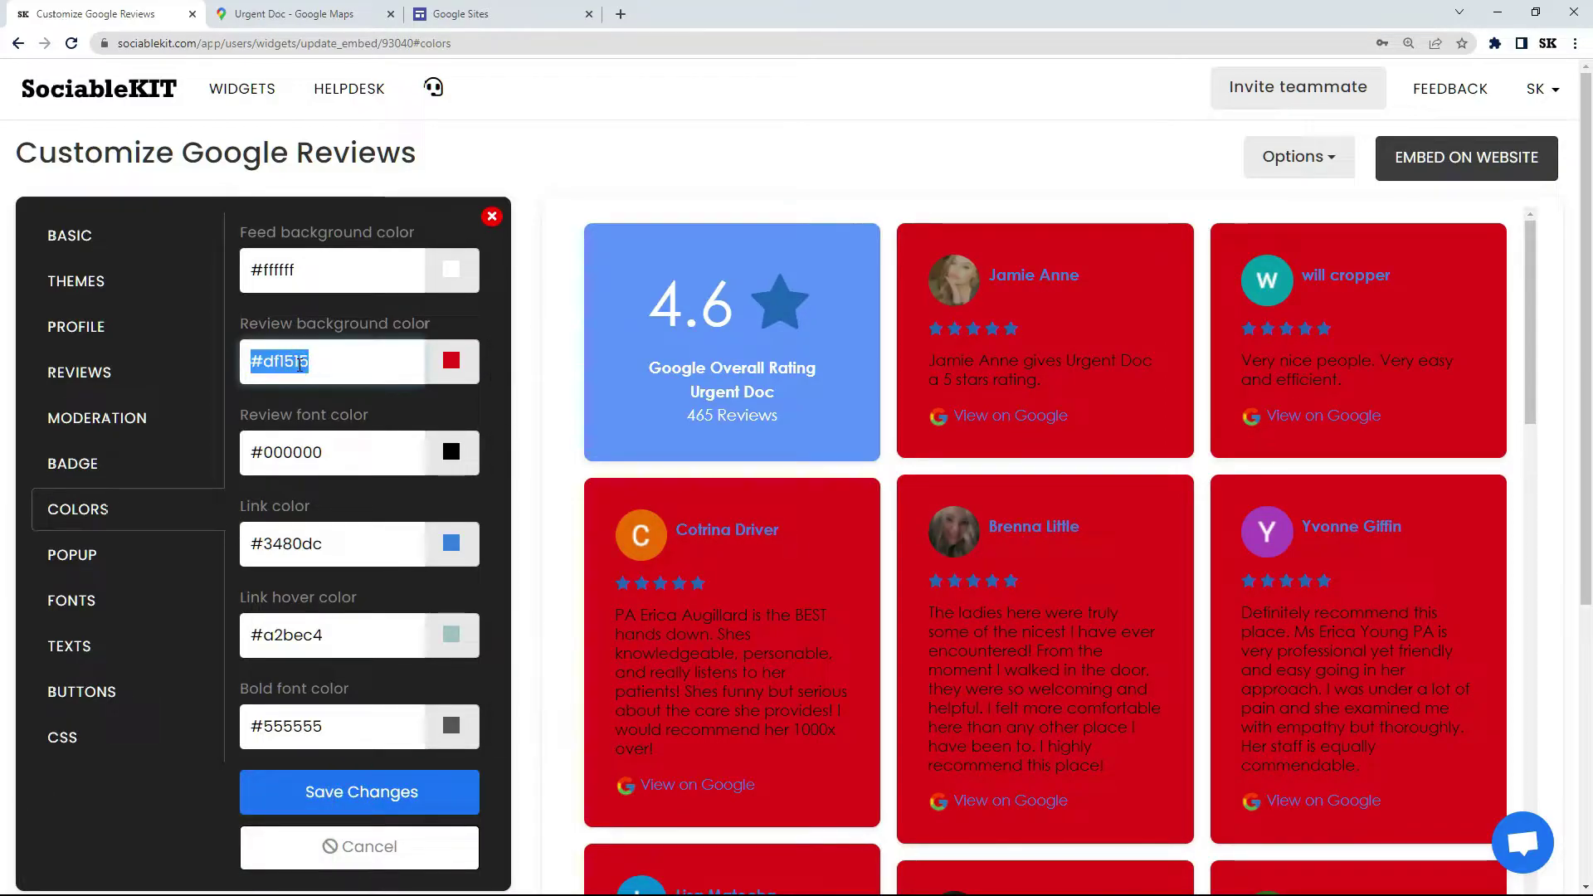
type("#ffffff")
left_click(295, 452)
type("#444")
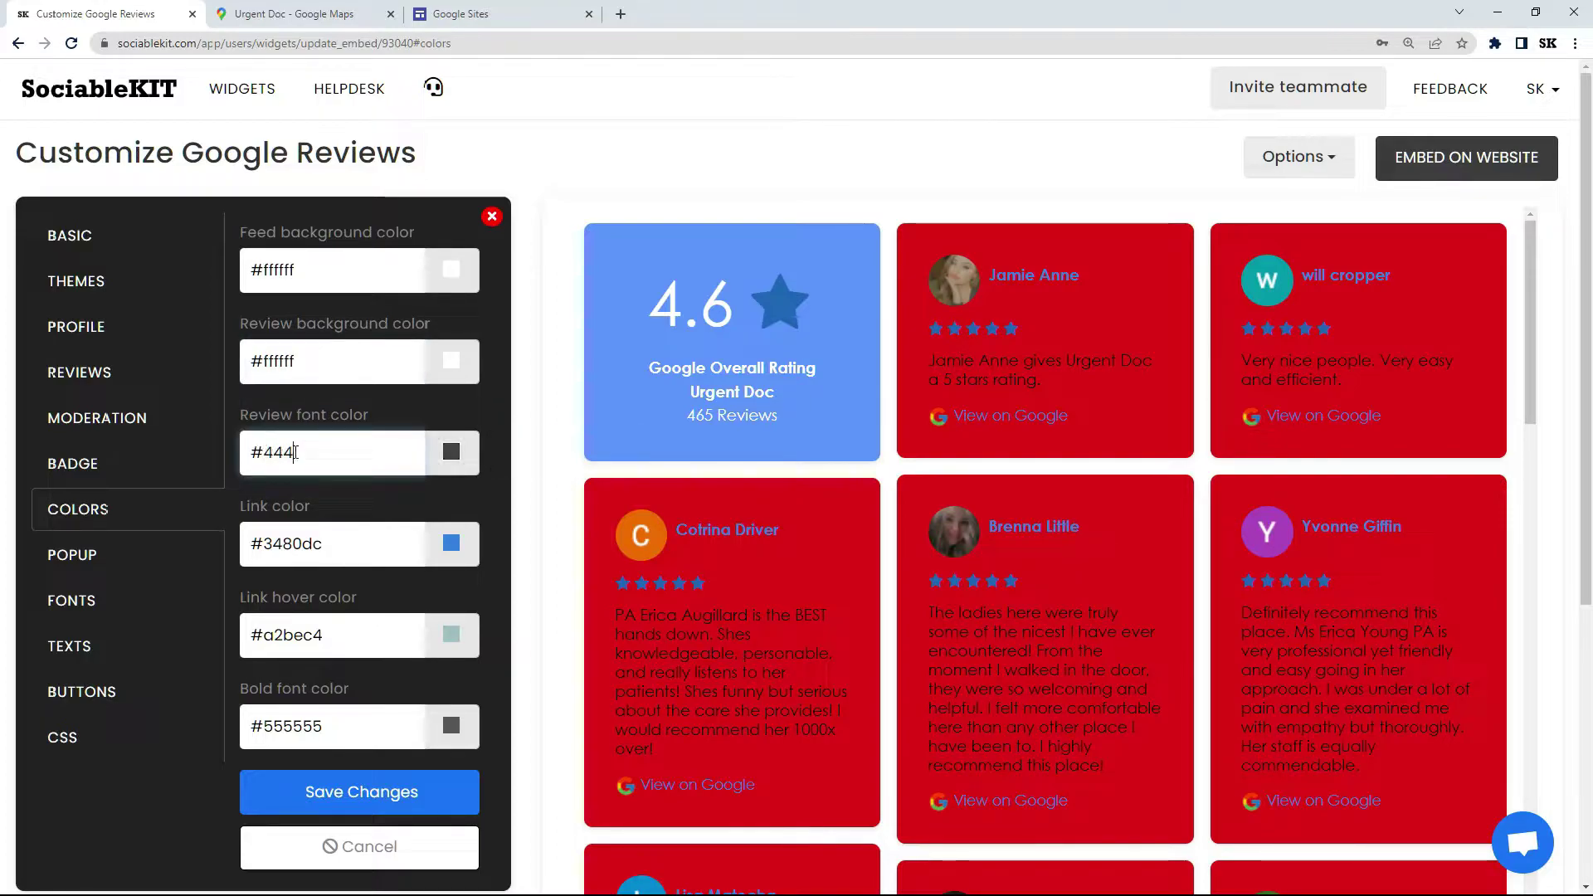
type("444")
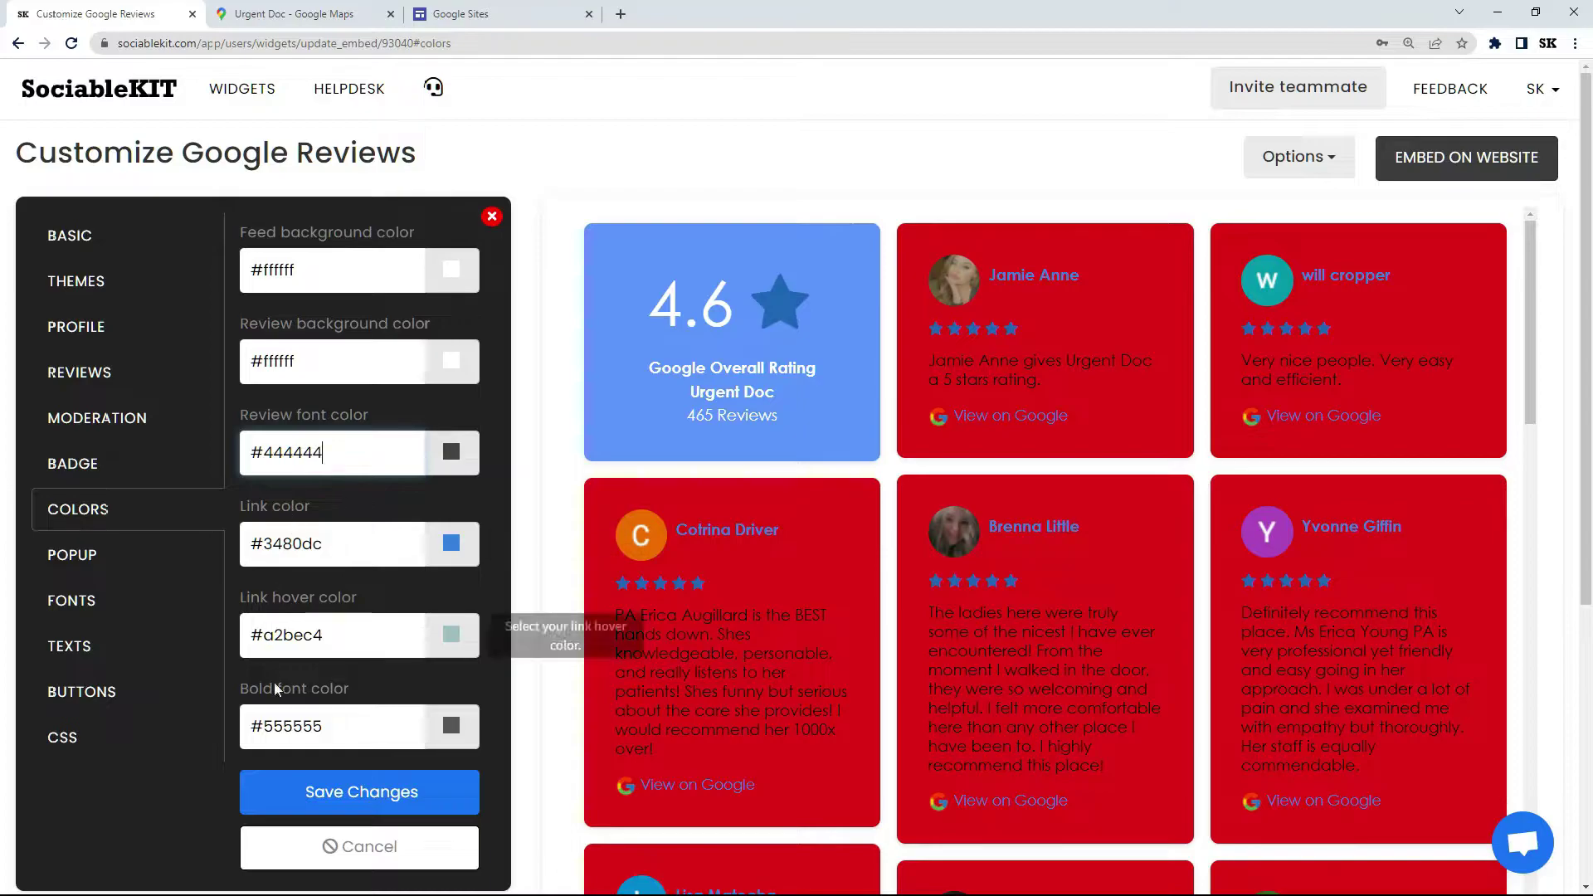
left_click(366, 790)
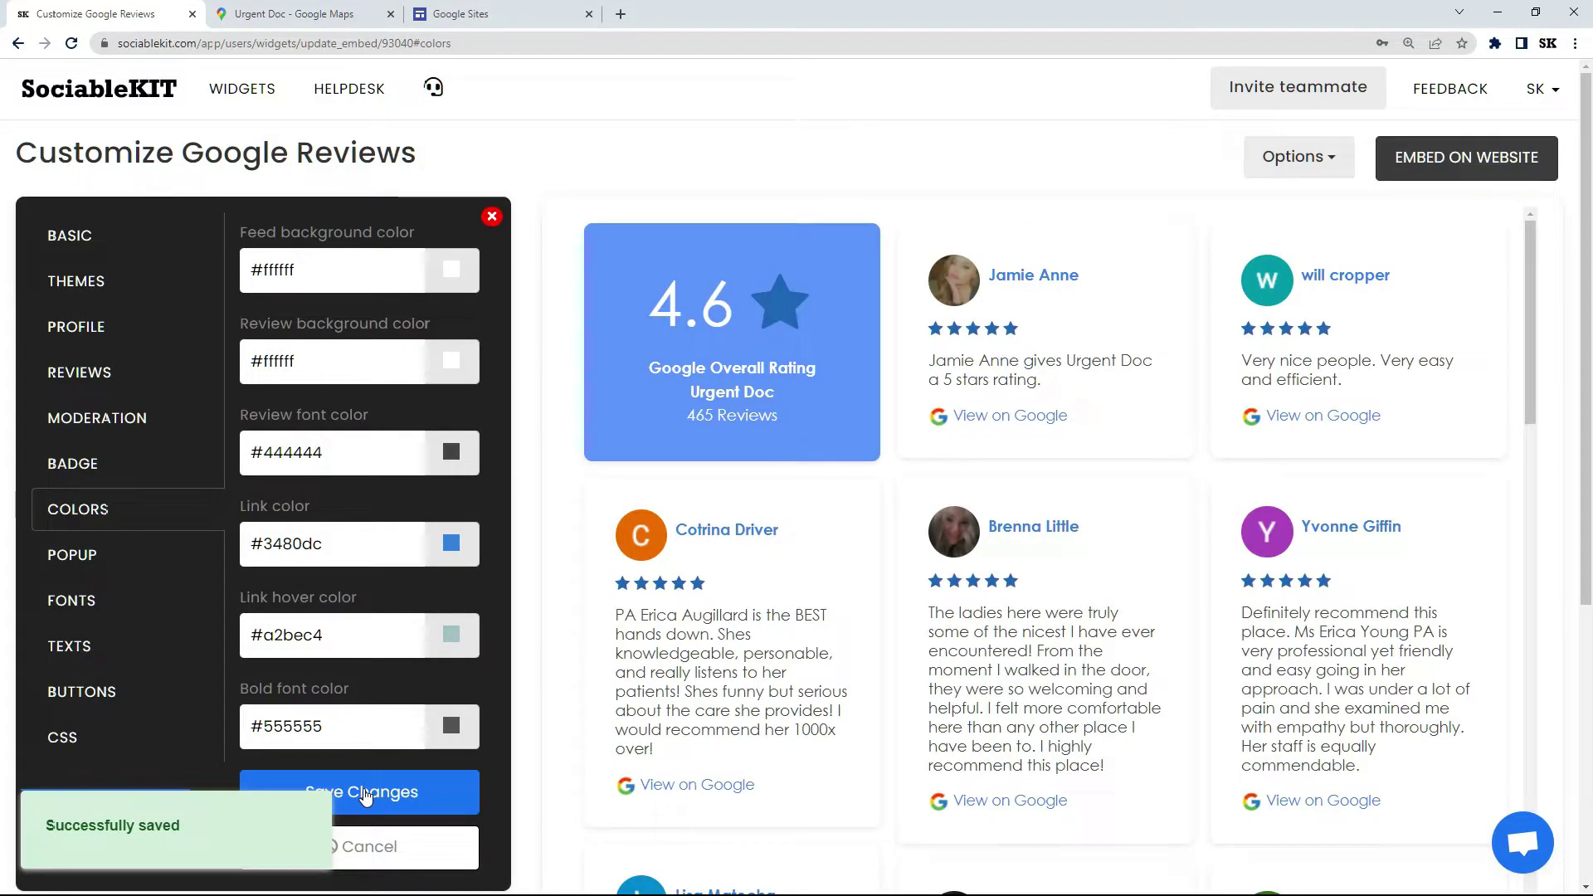
Look over the popup settings, then set the widget's font family to Georgia, Serif and save the change.
left_click(125, 554)
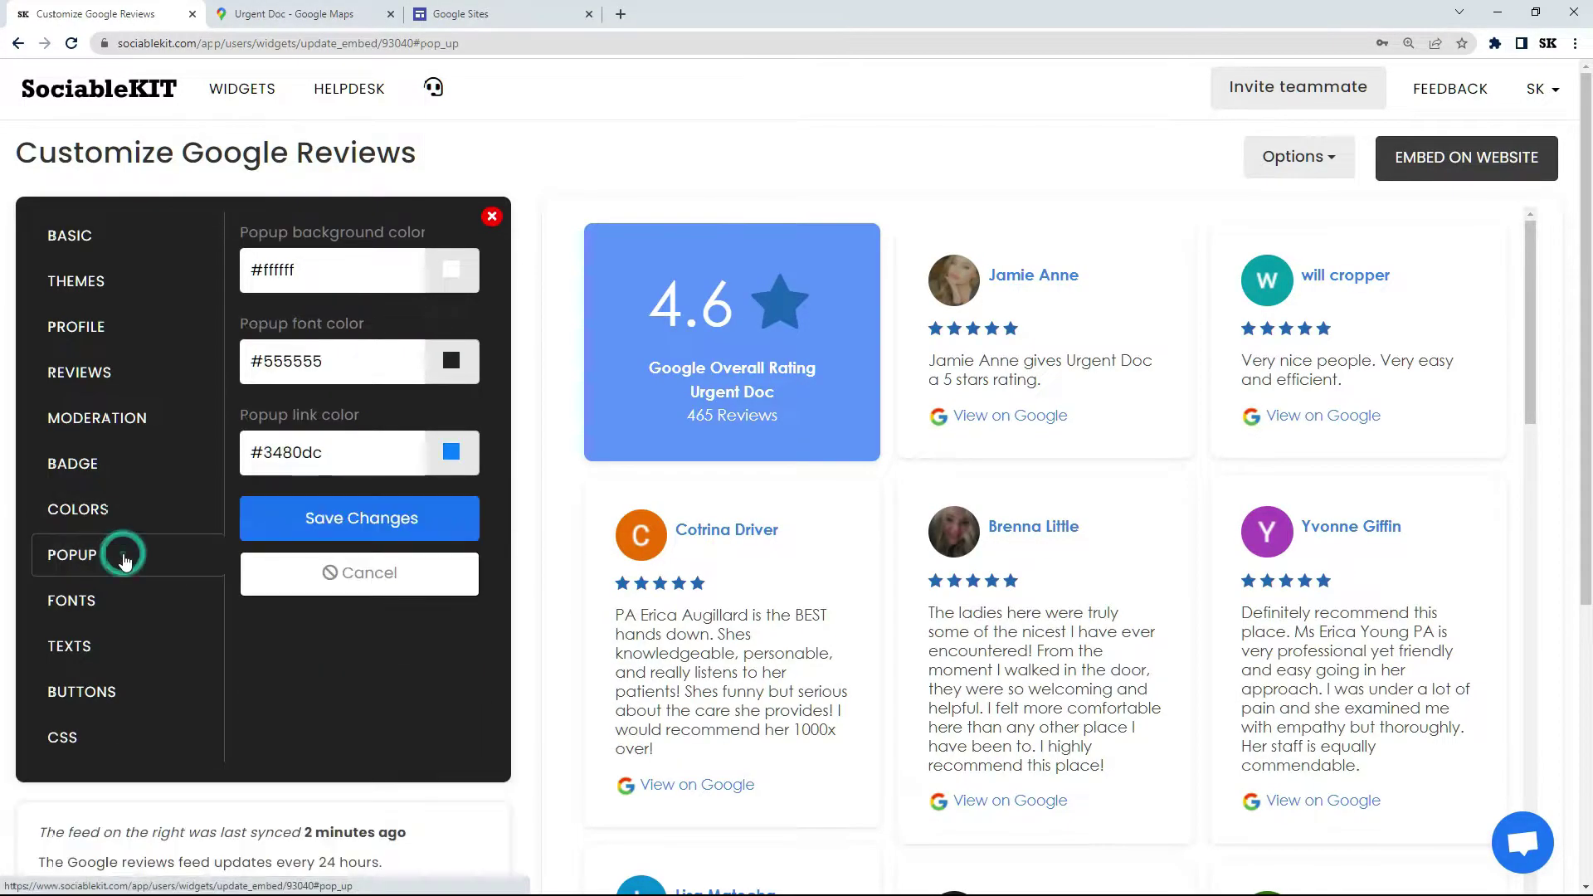
left_click(122, 601)
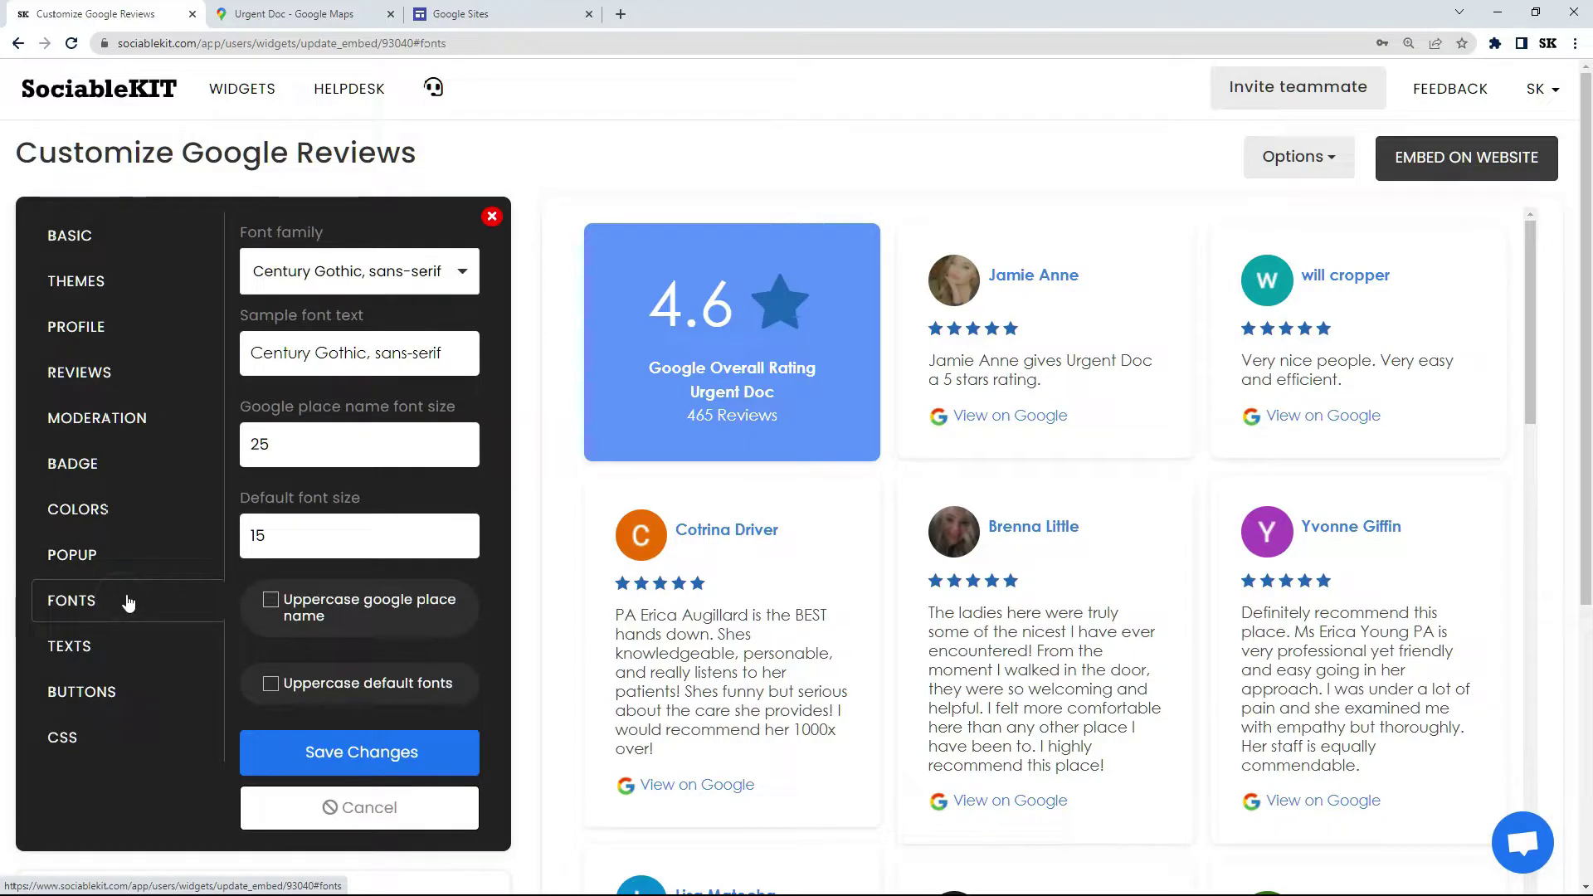
left_click(365, 272)
left_click(323, 312)
type("Georgia")
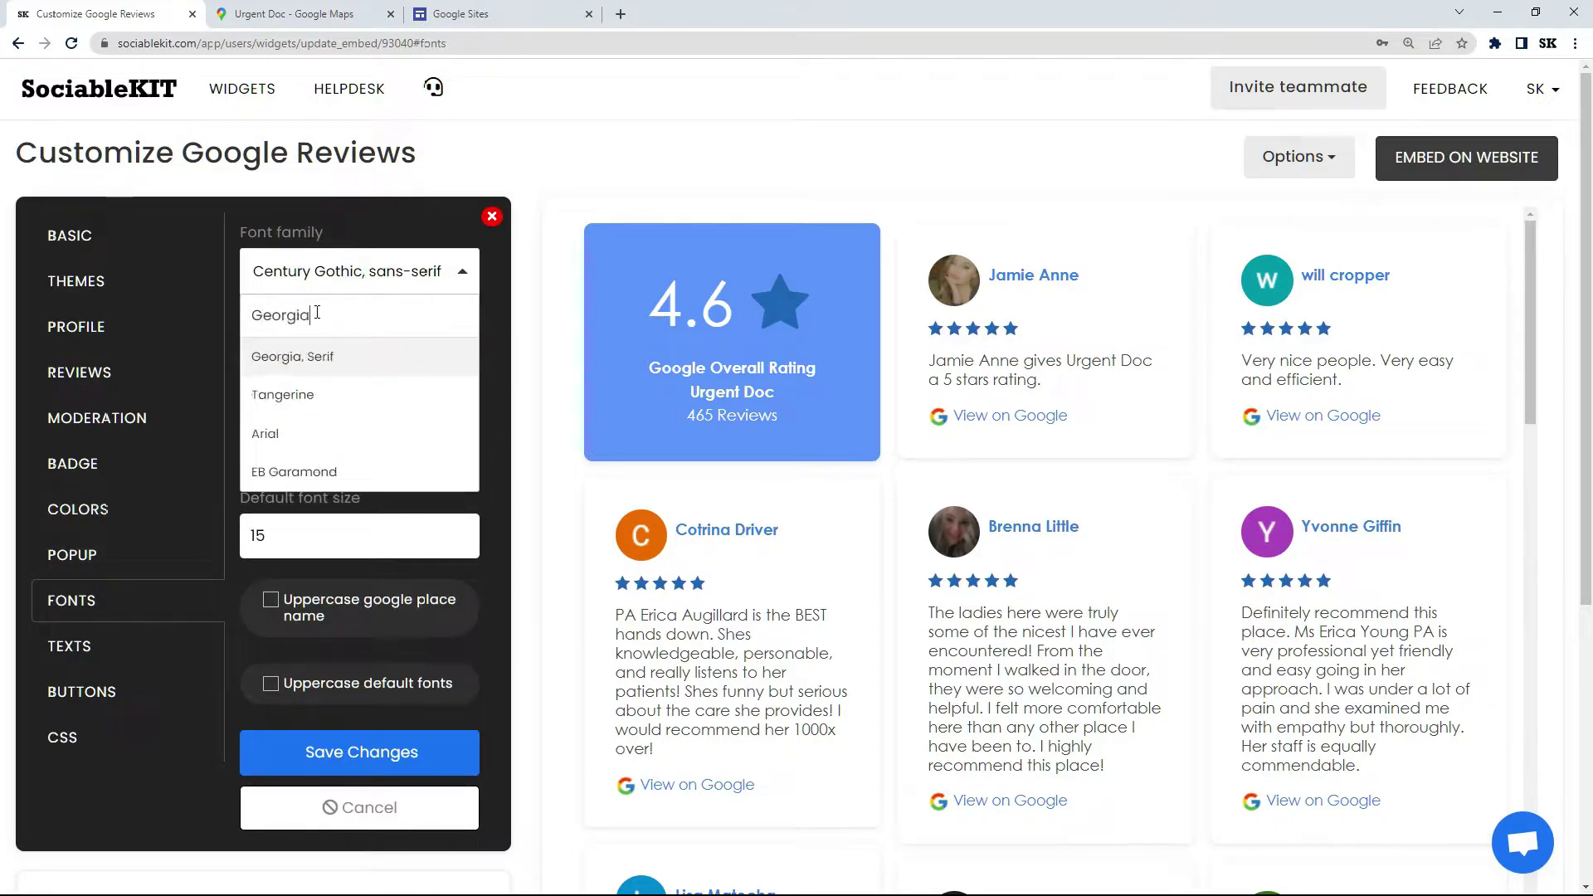
left_click(332, 358)
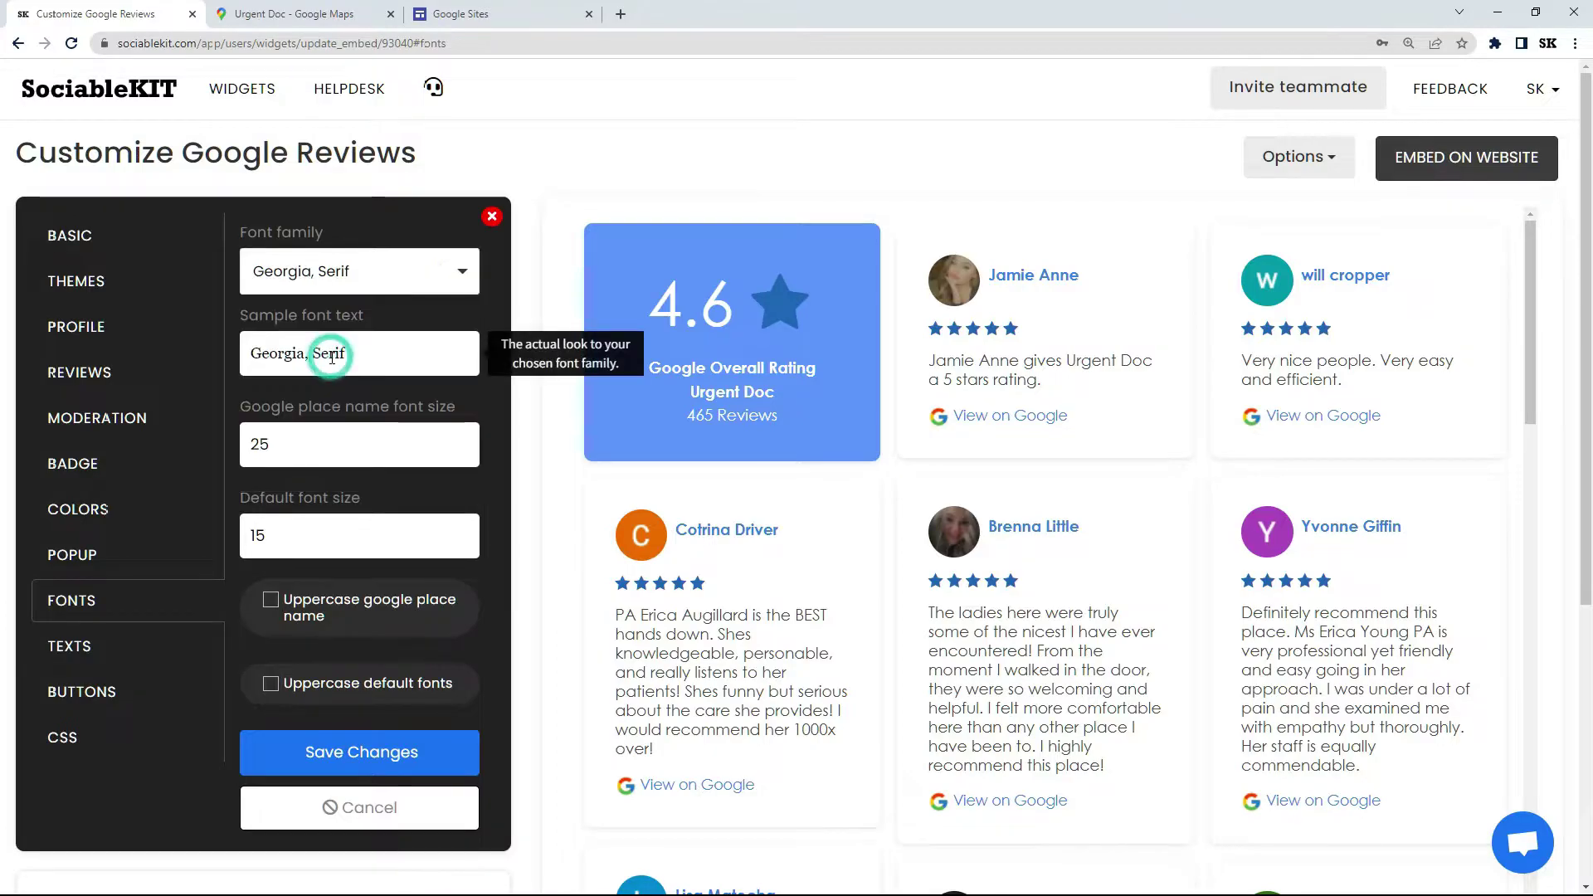
left_click(371, 755)
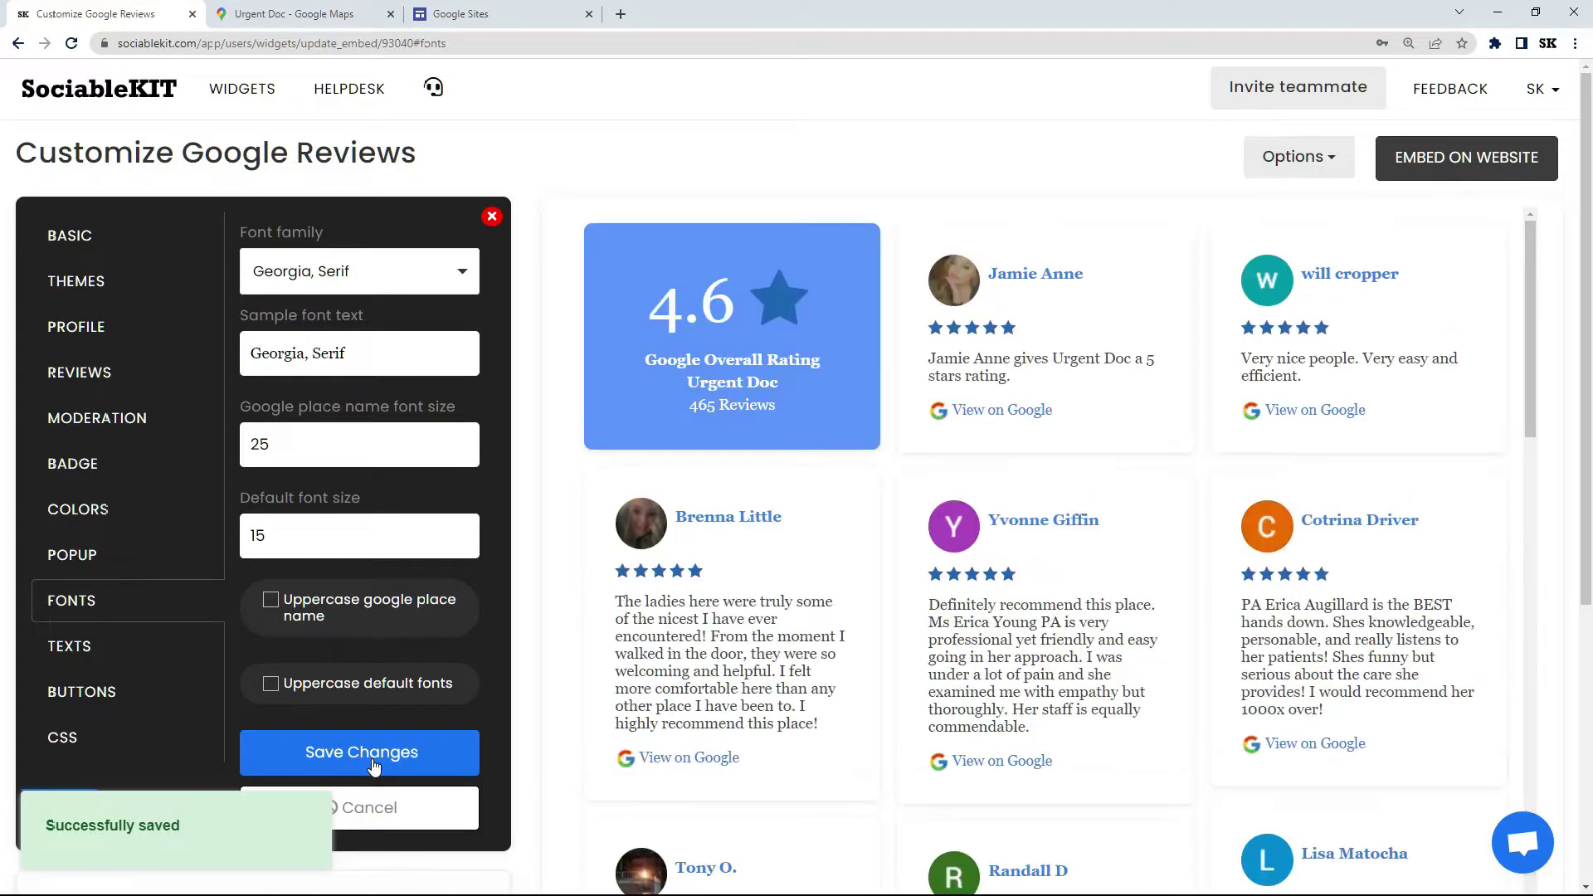
Set the widget's font family back to Century Gothic, sans-serif and save the change.
left_click(360, 275)
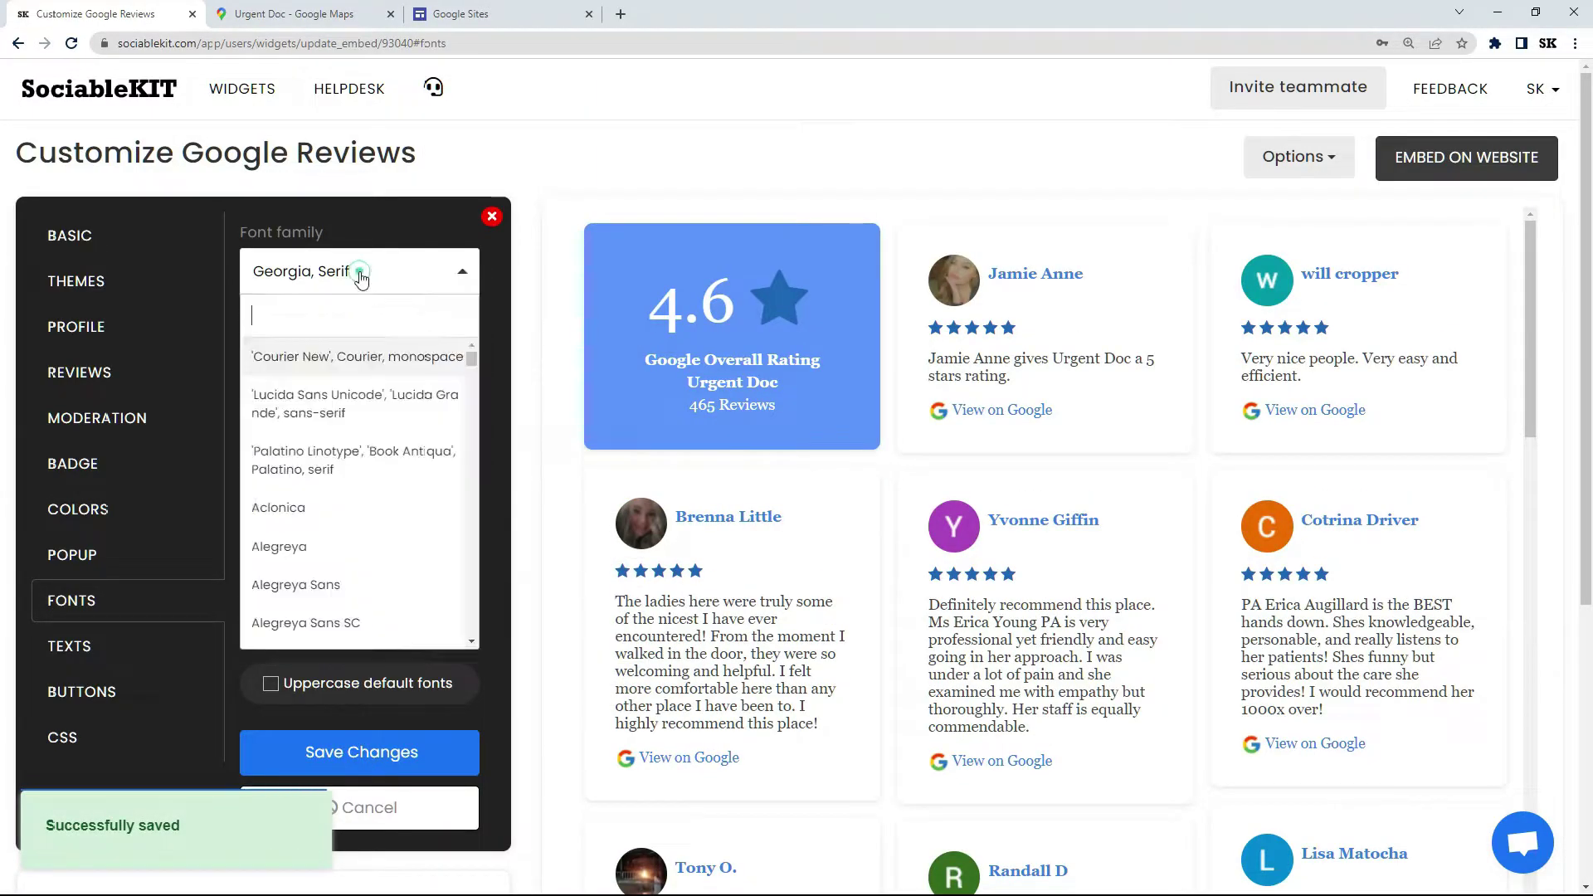
type("Ce")
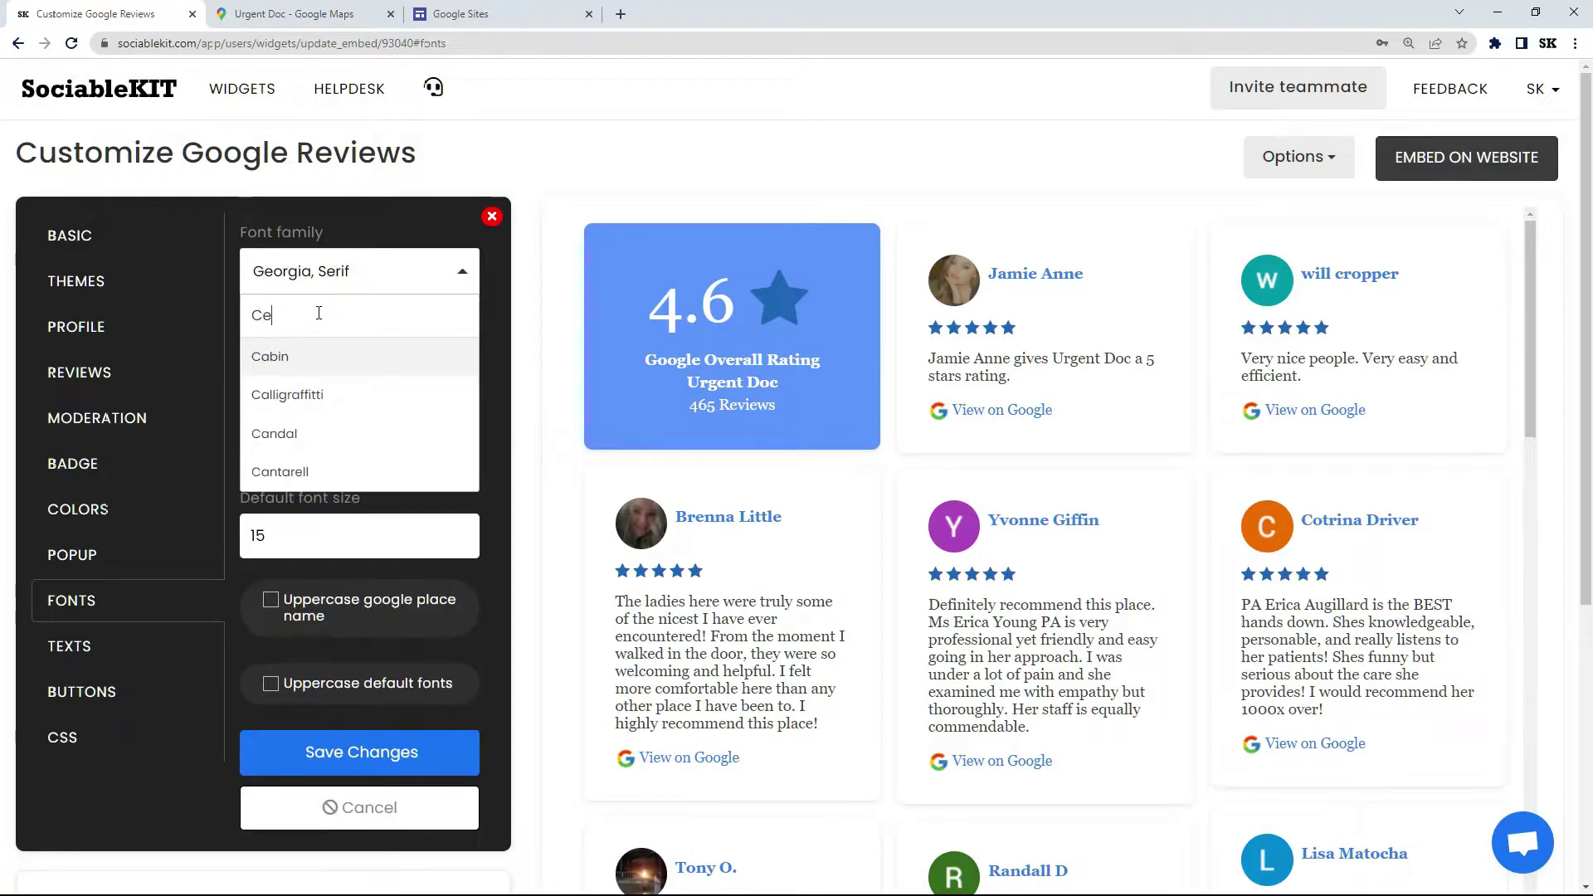
type("ntury gothic")
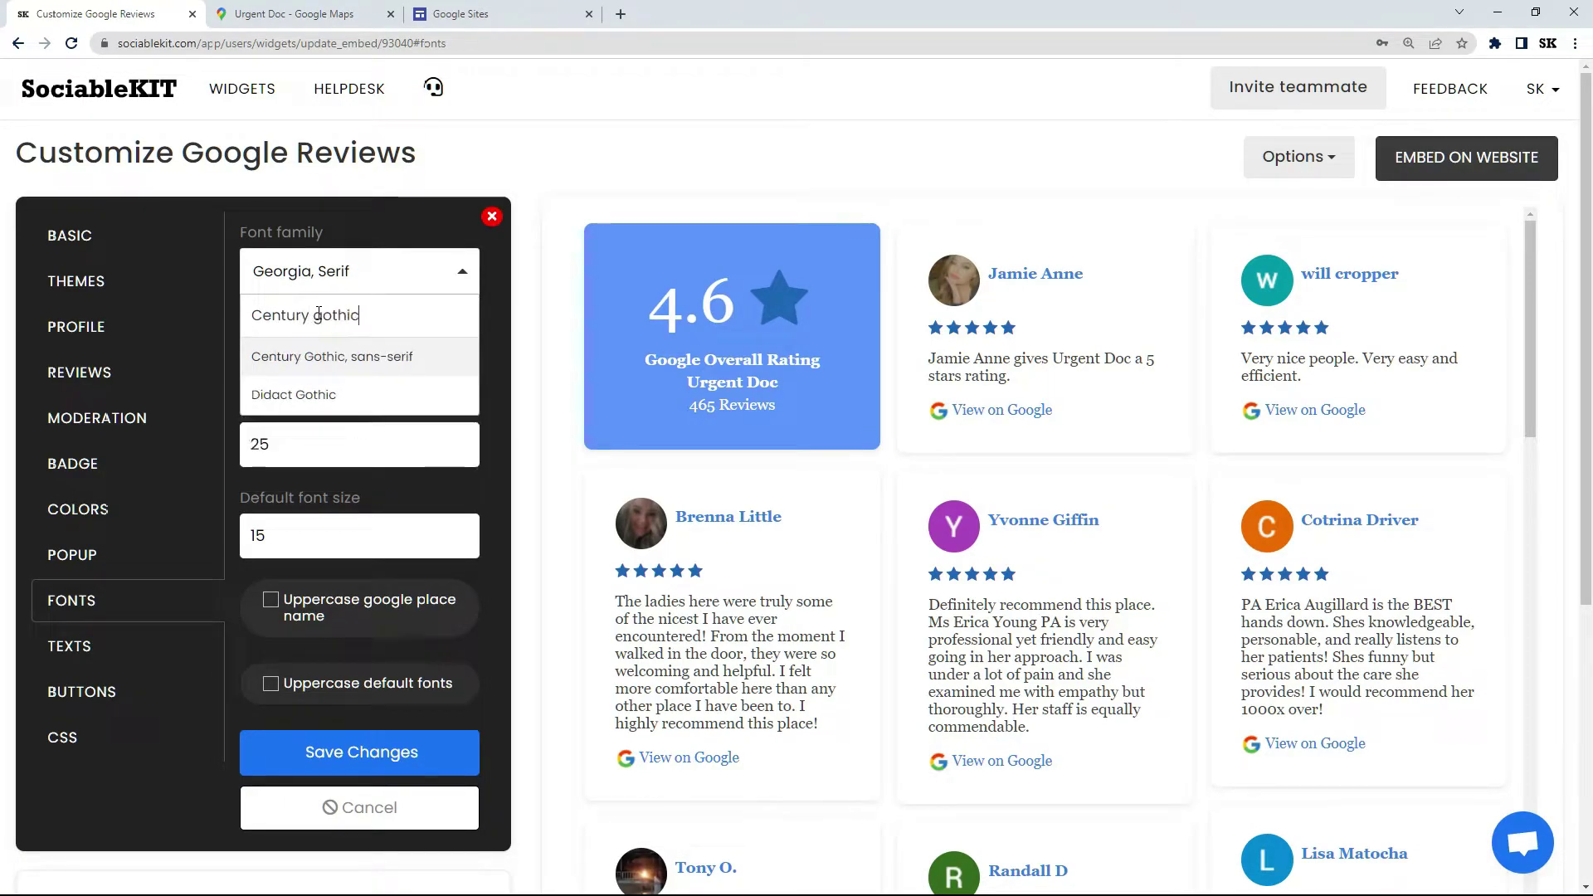
left_click(333, 356)
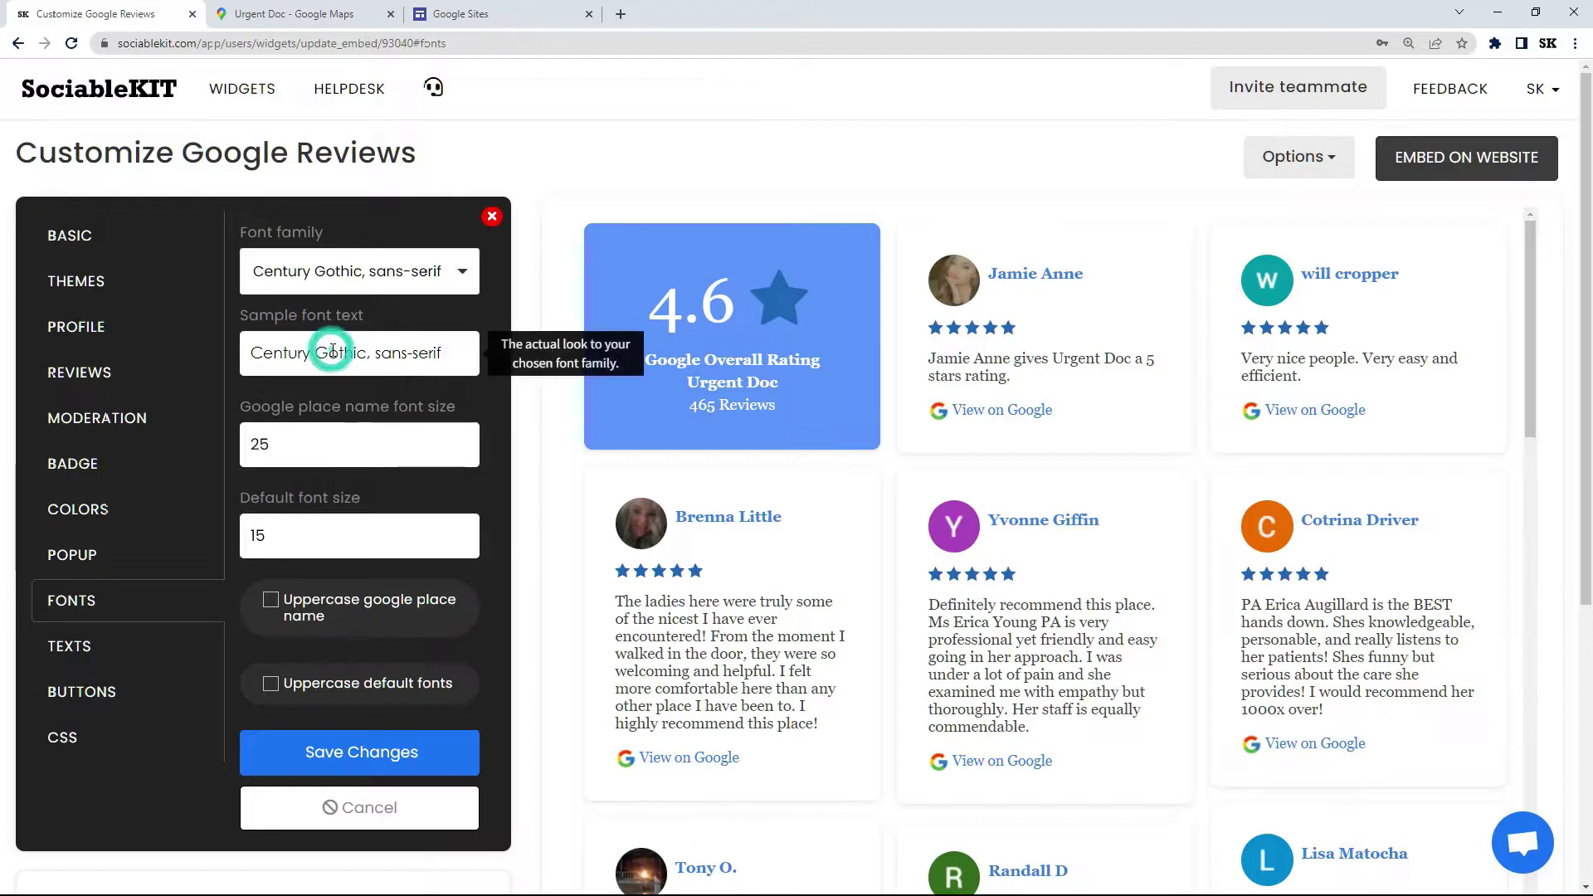
left_click(354, 749)
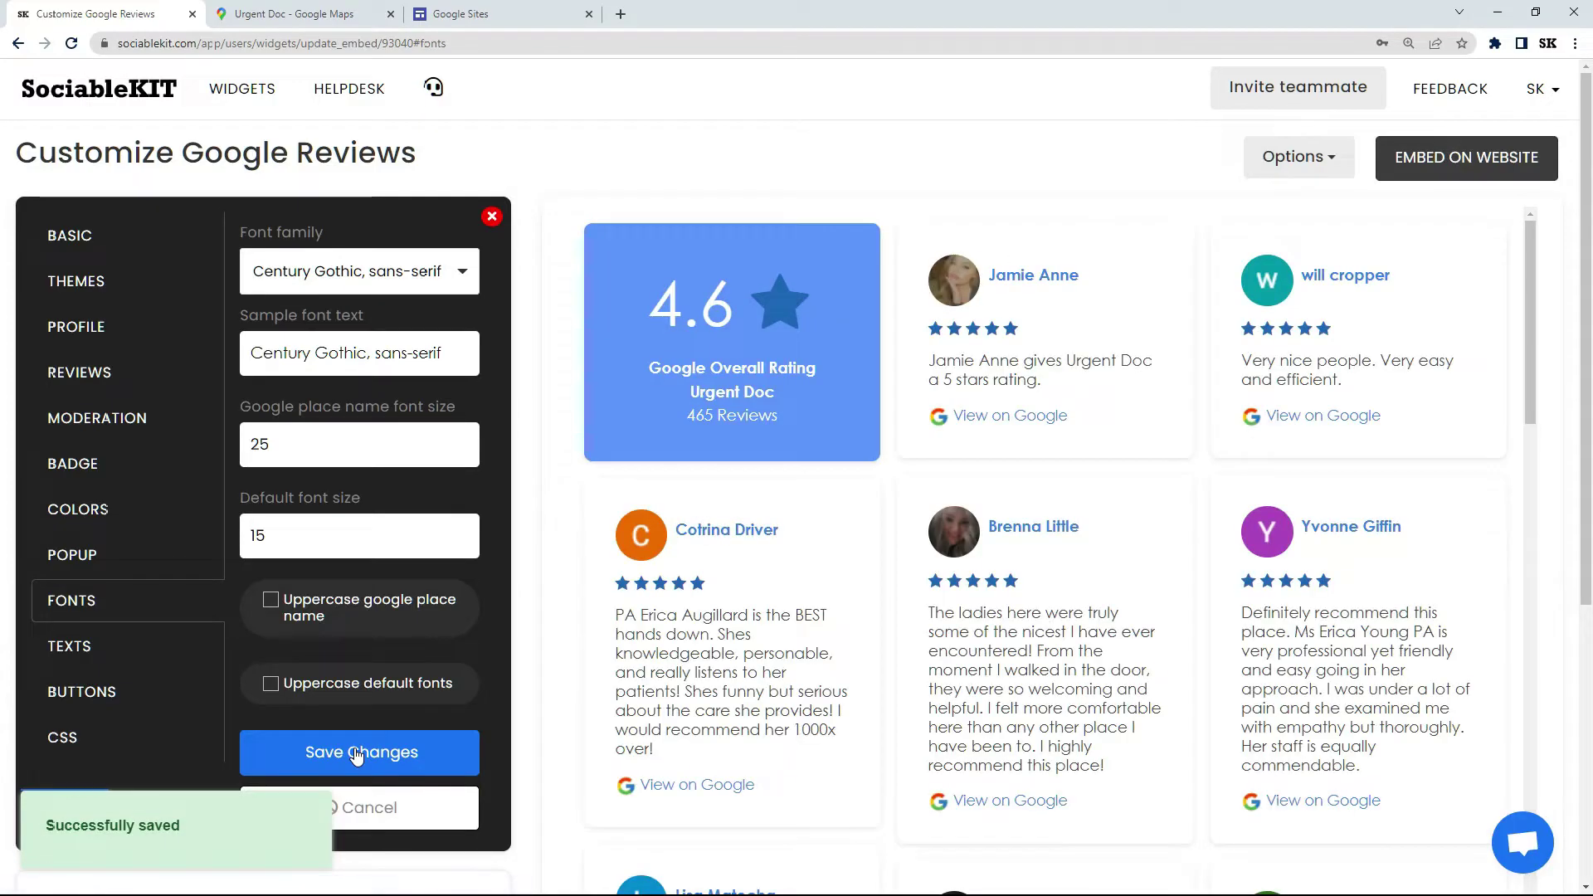
Look over the text label settings, then set the button background color to pink #d53261.
left_click(120, 651)
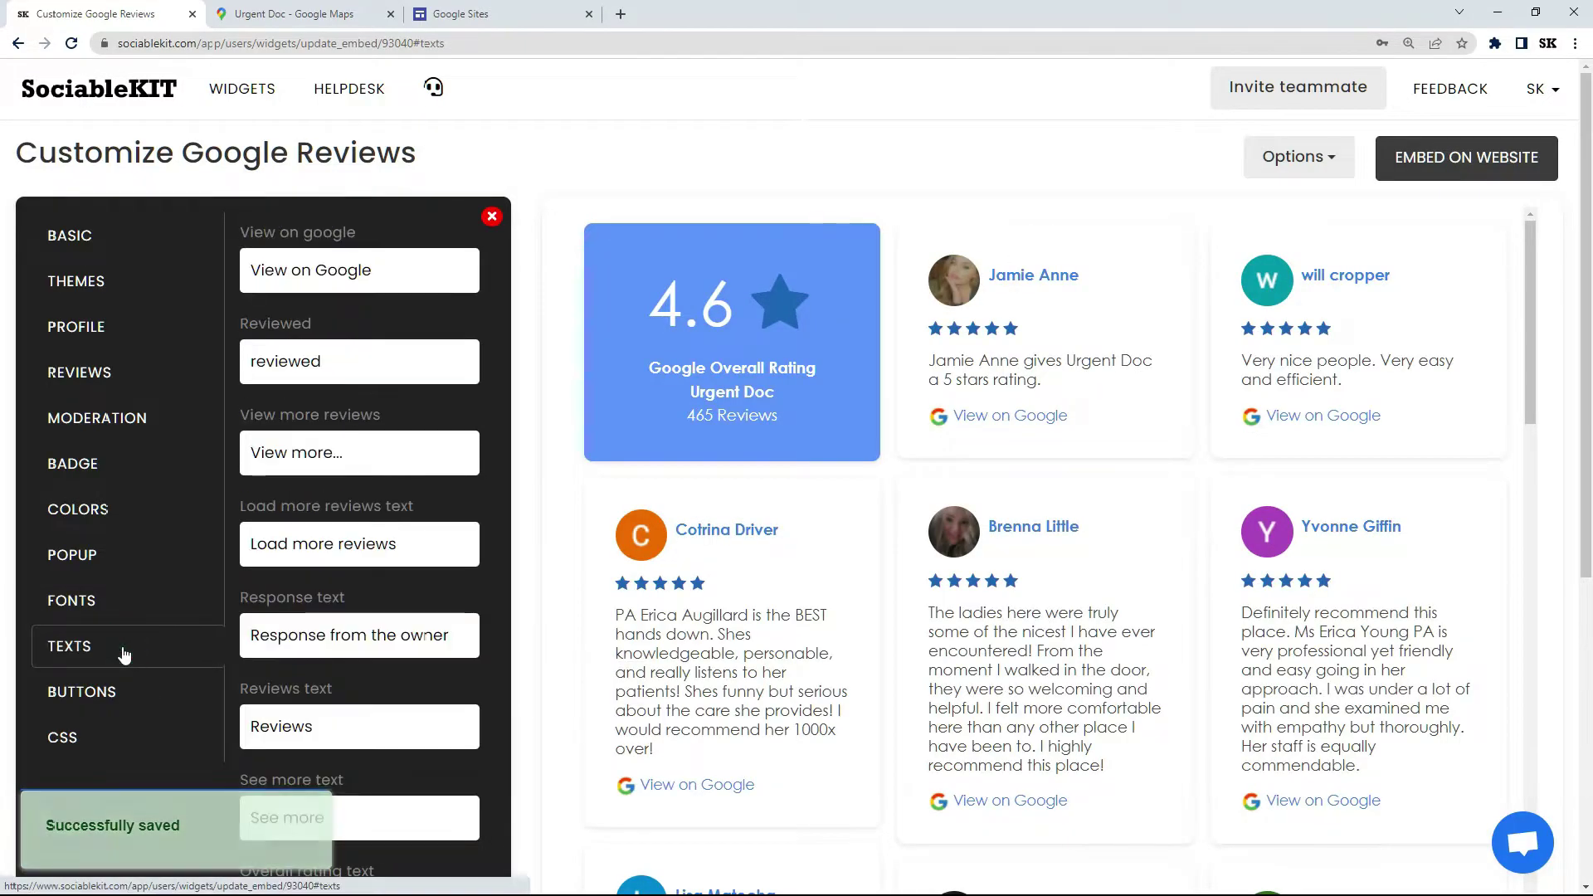
left_click(124, 702)
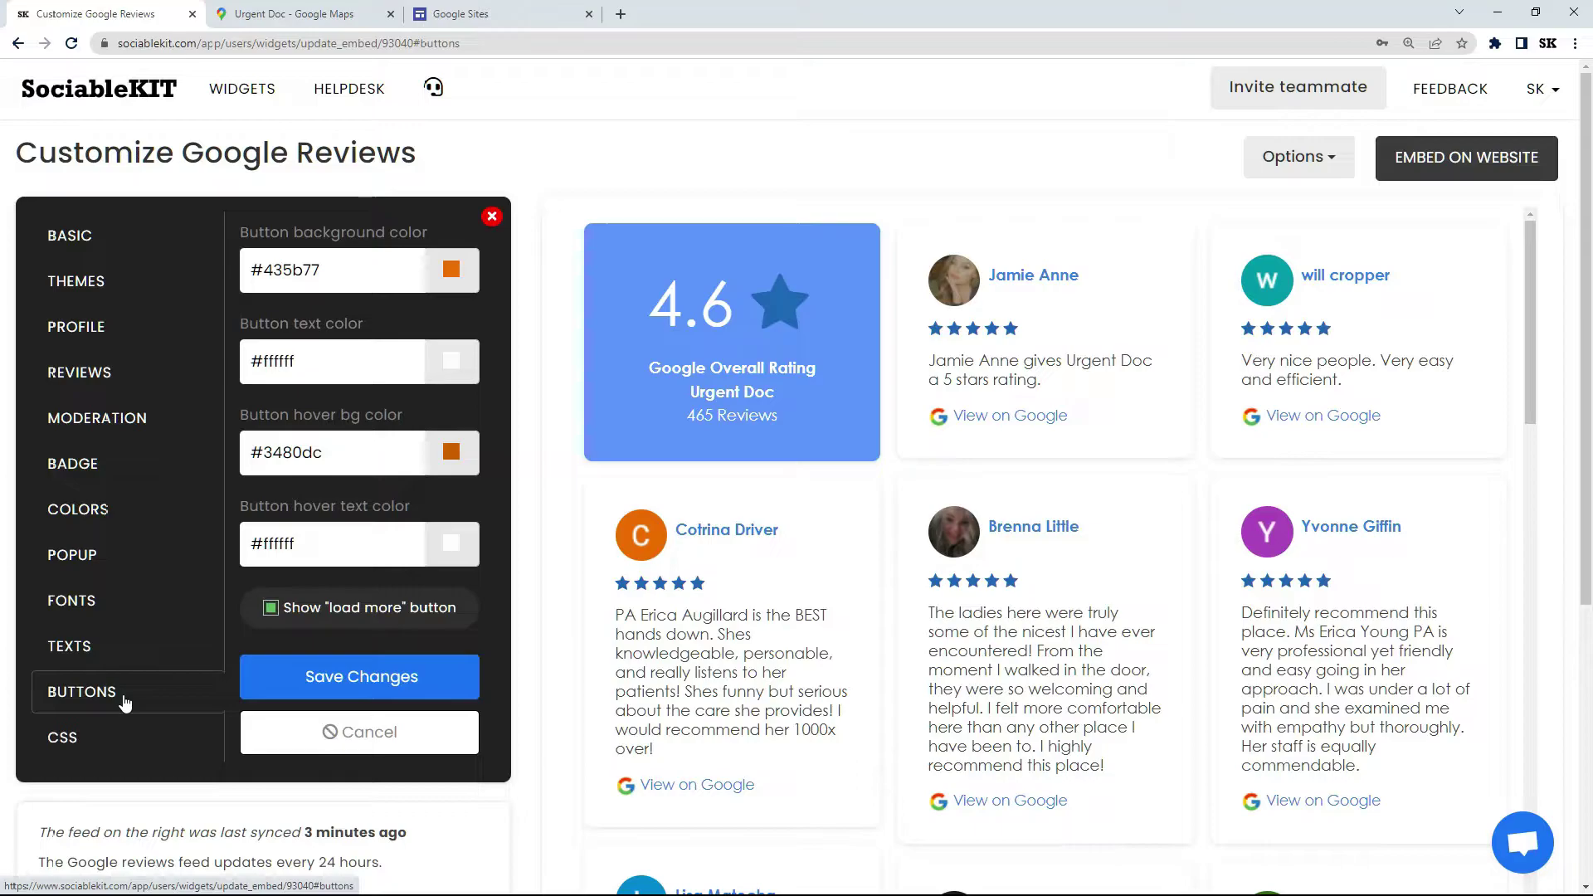
left_click(452, 272)
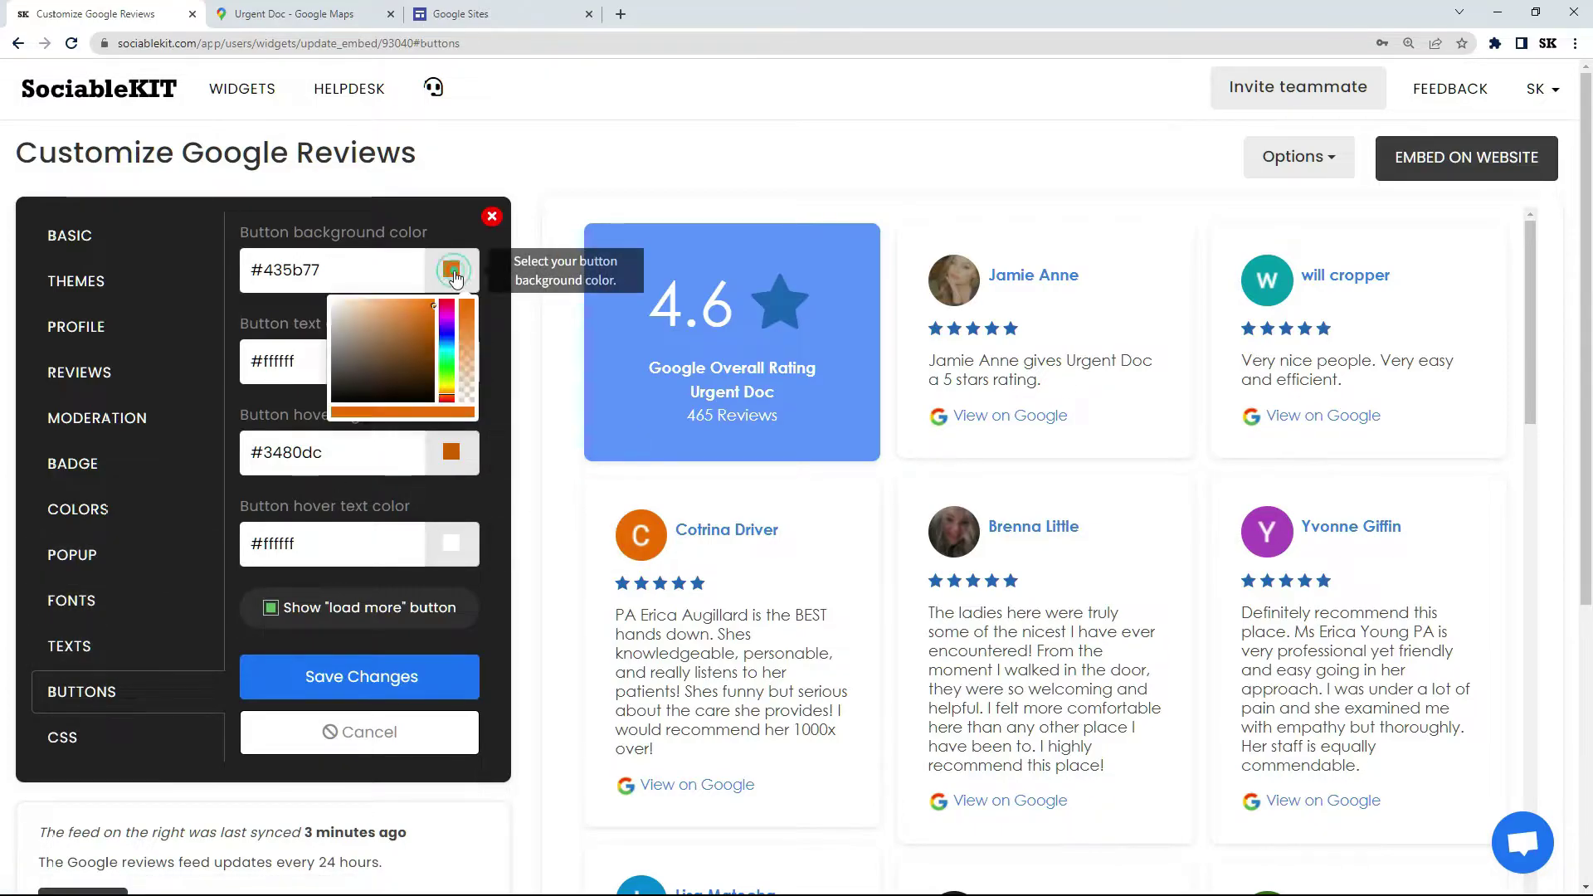
left_click(439, 309)
left_click_drag(421, 309, 410, 315)
left_click(294, 317)
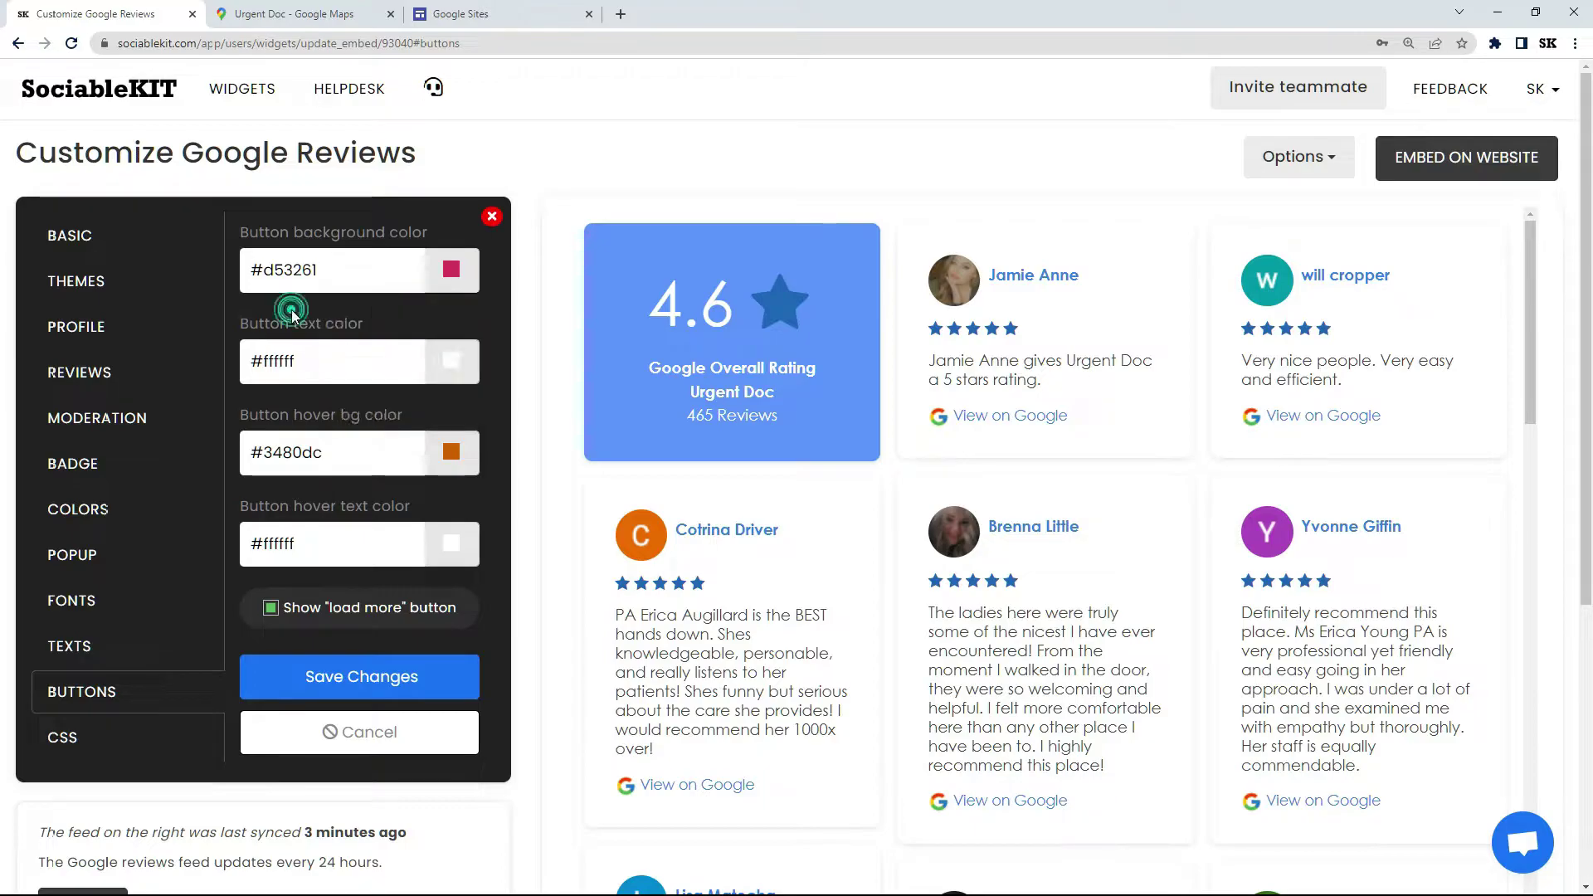
Set the button text color to black #000000 and save the button color changes.
left_click(451, 361)
left_click_drag(410, 408, 316, 514)
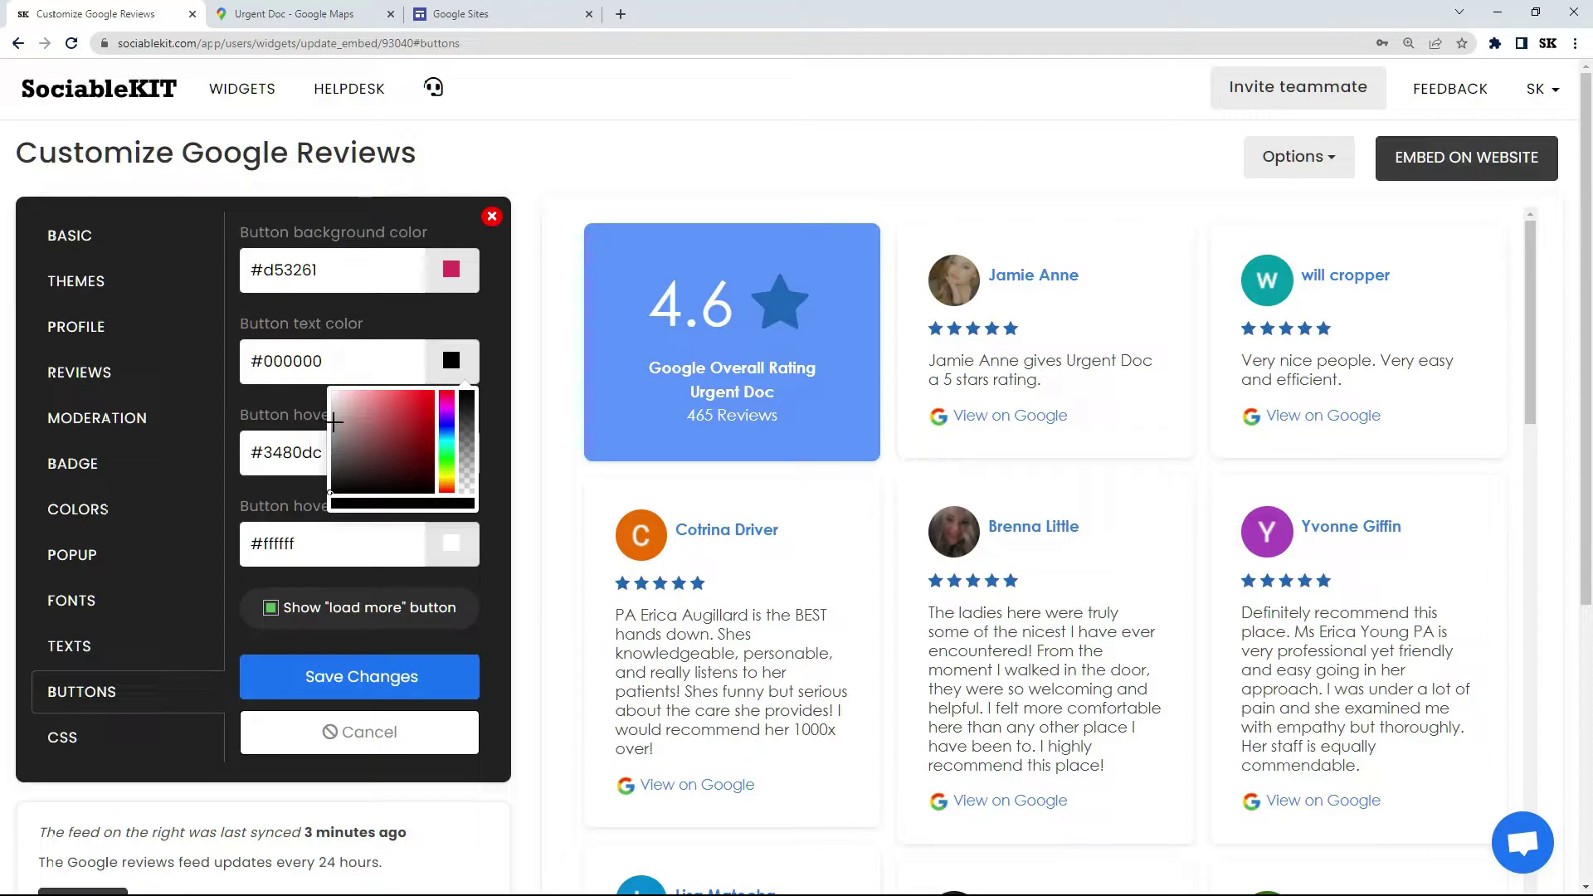
left_click(307, 403)
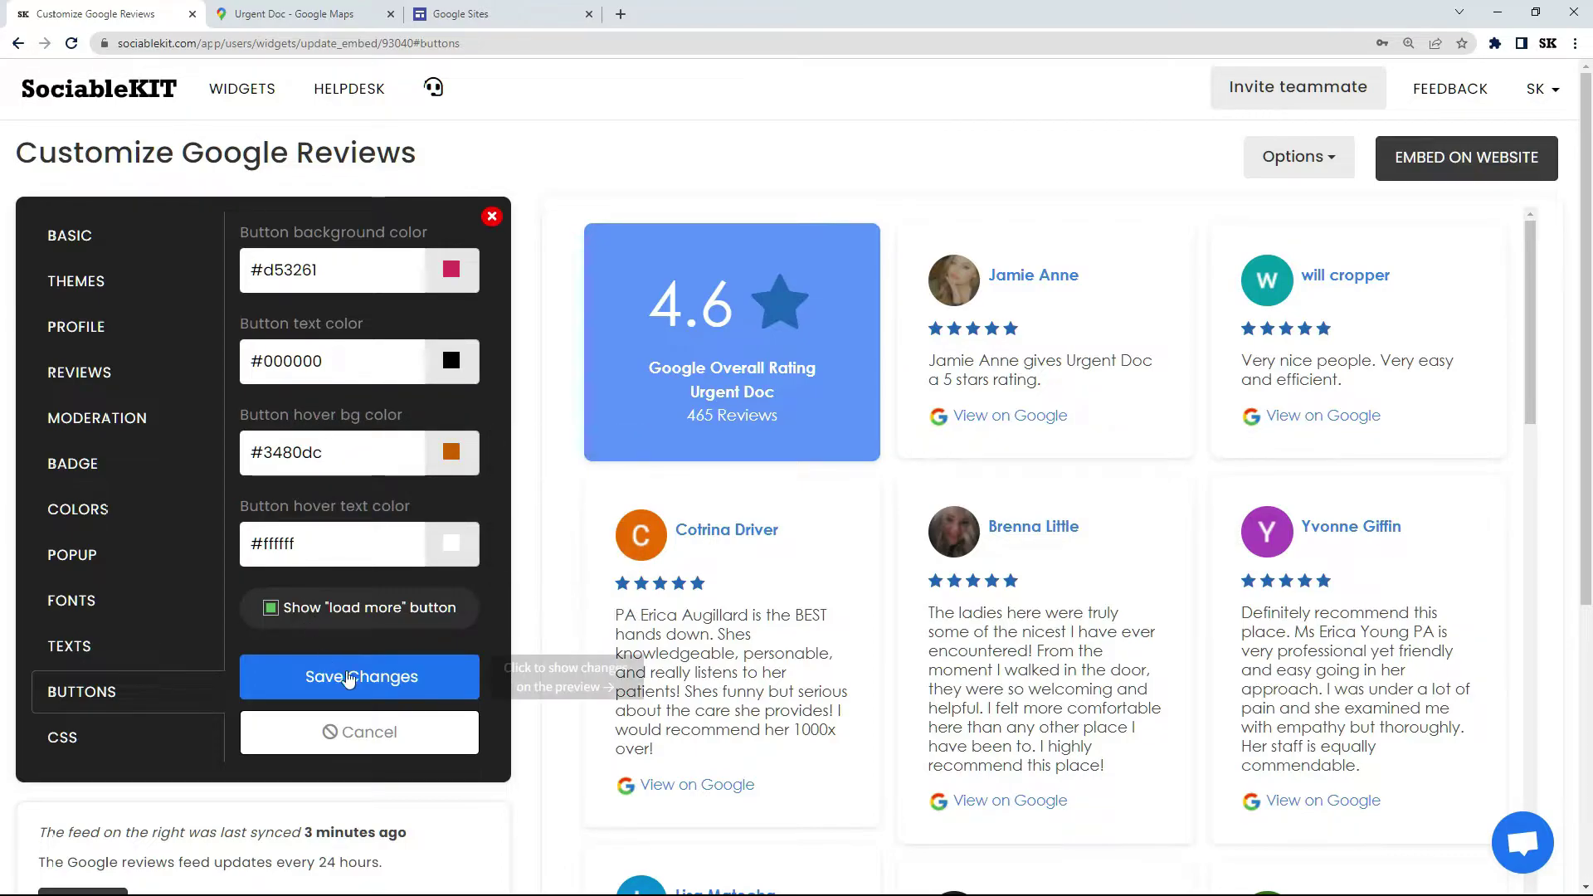
left_click(355, 675)
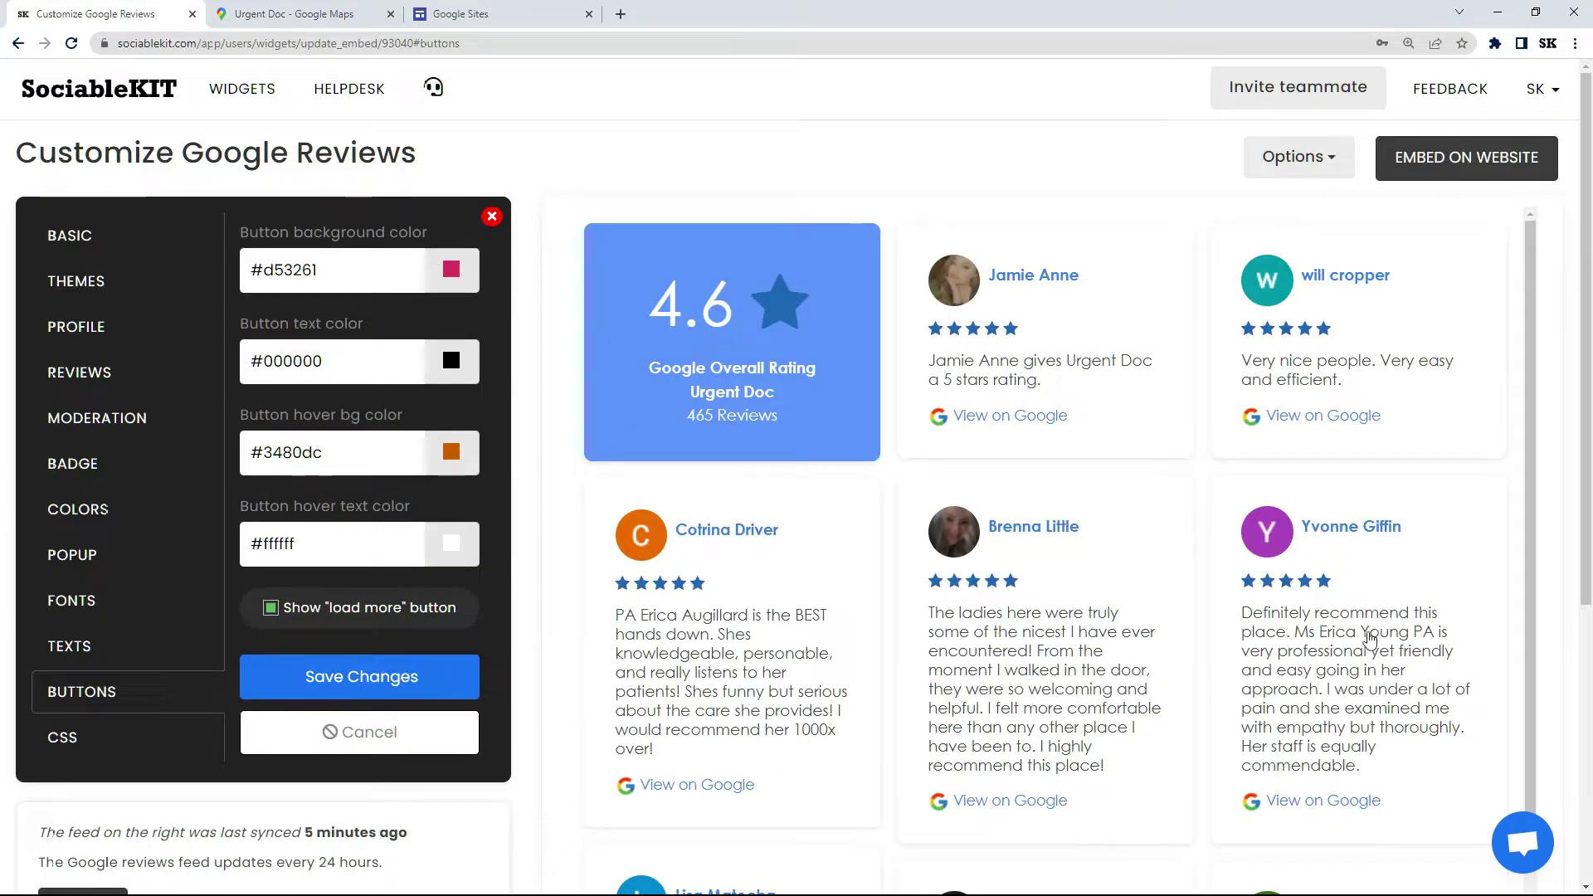
Examine the colors of the load more reviews button at the end of the preview feed.
left_click_drag(1587, 551, 1582, 819)
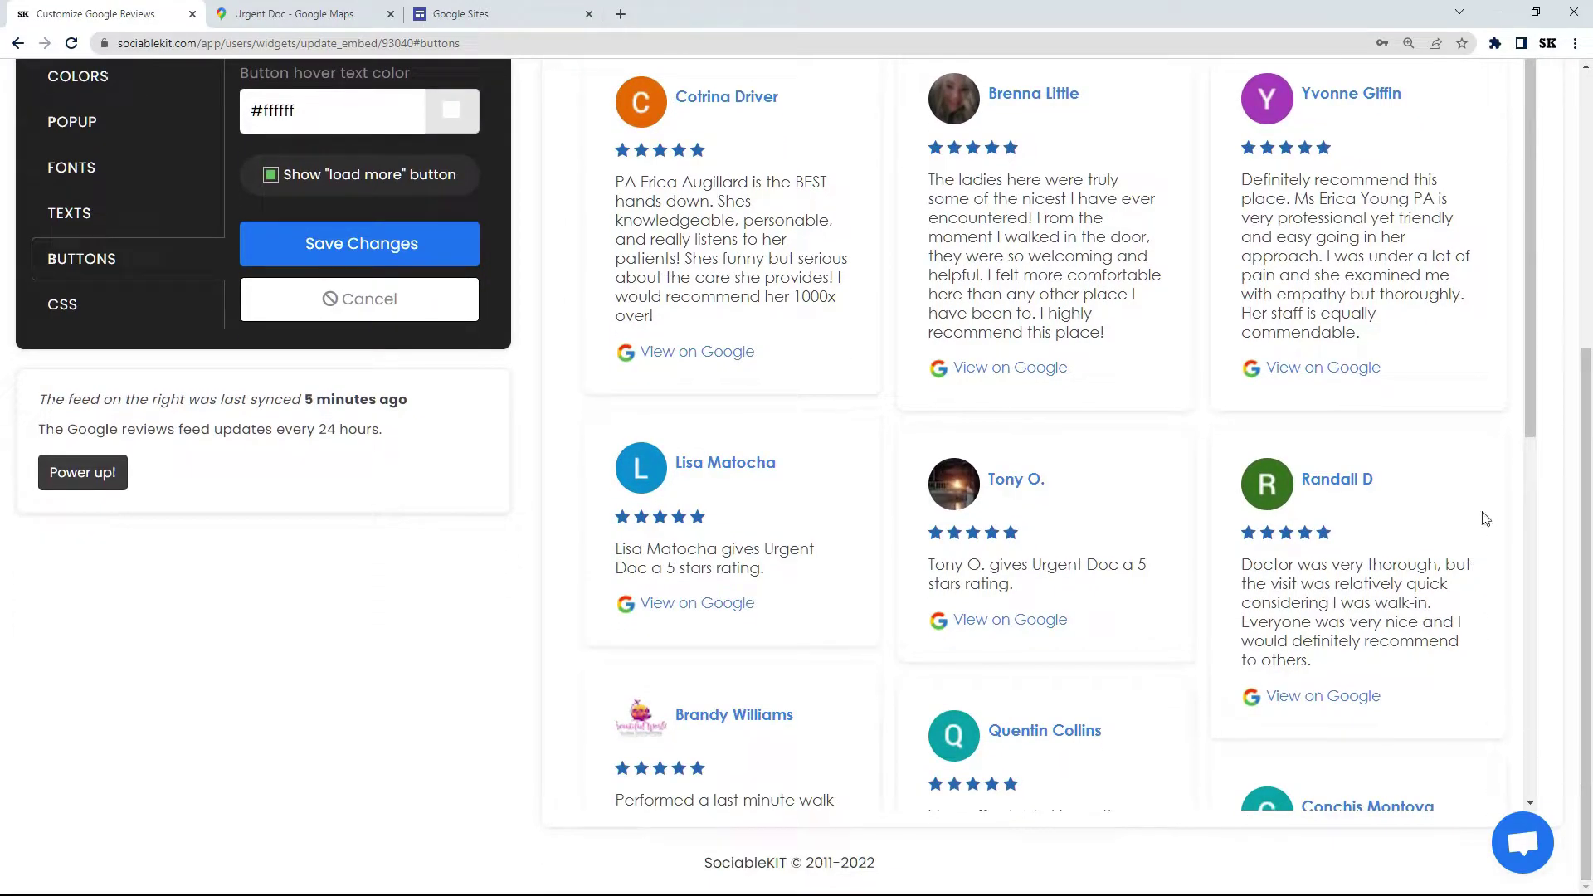
left_click_drag(1531, 419, 1526, 794)
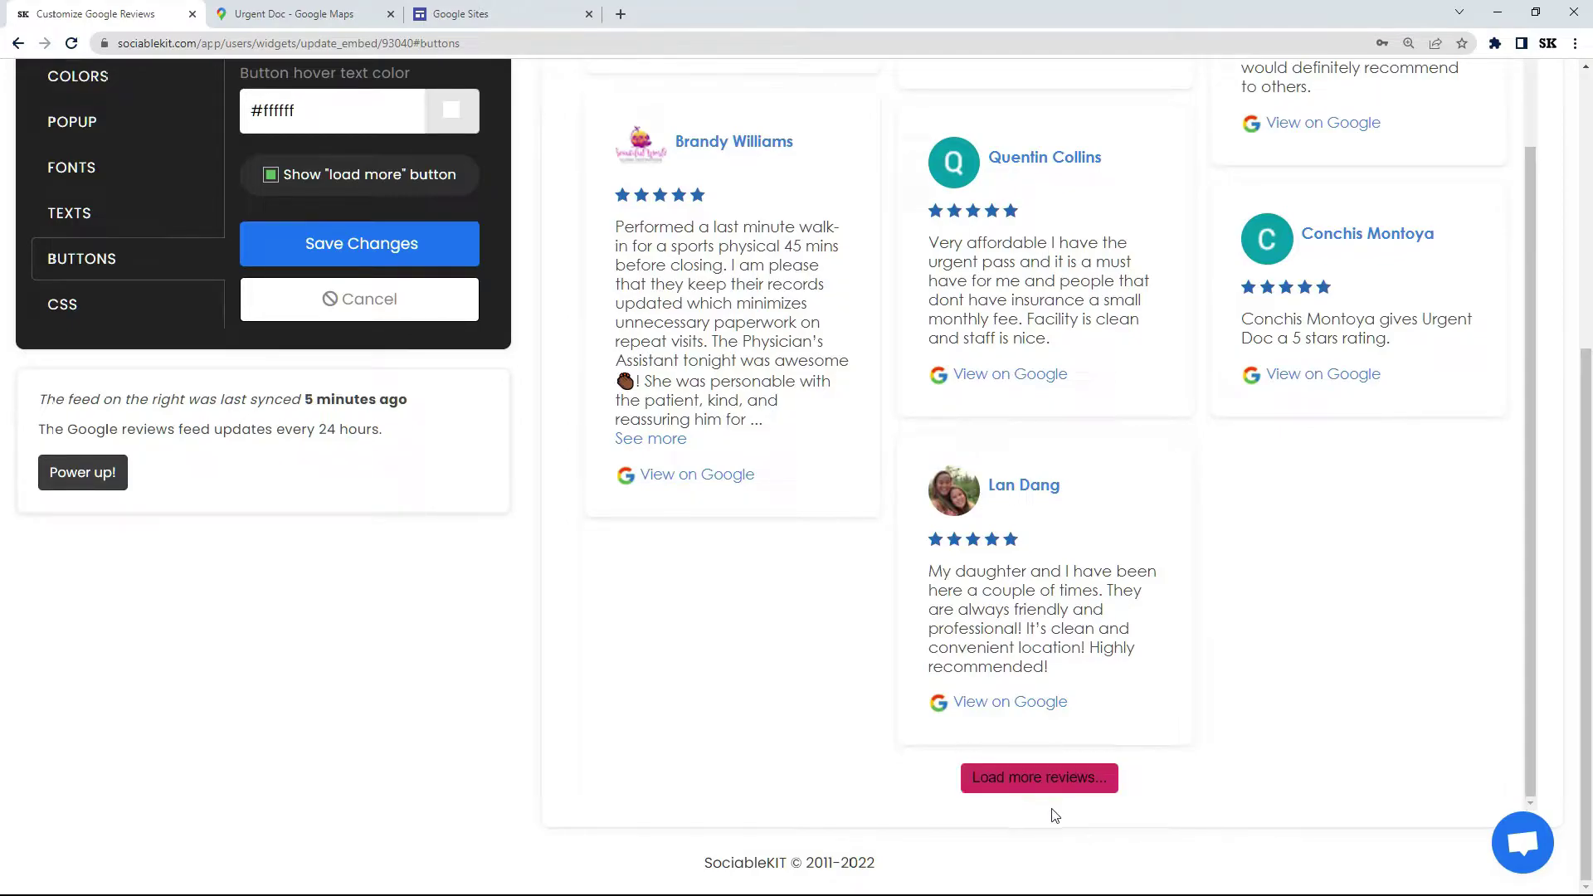
left_click_drag(1579, 783, 1563, 474)
left_click_drag(1531, 590, 1516, 232)
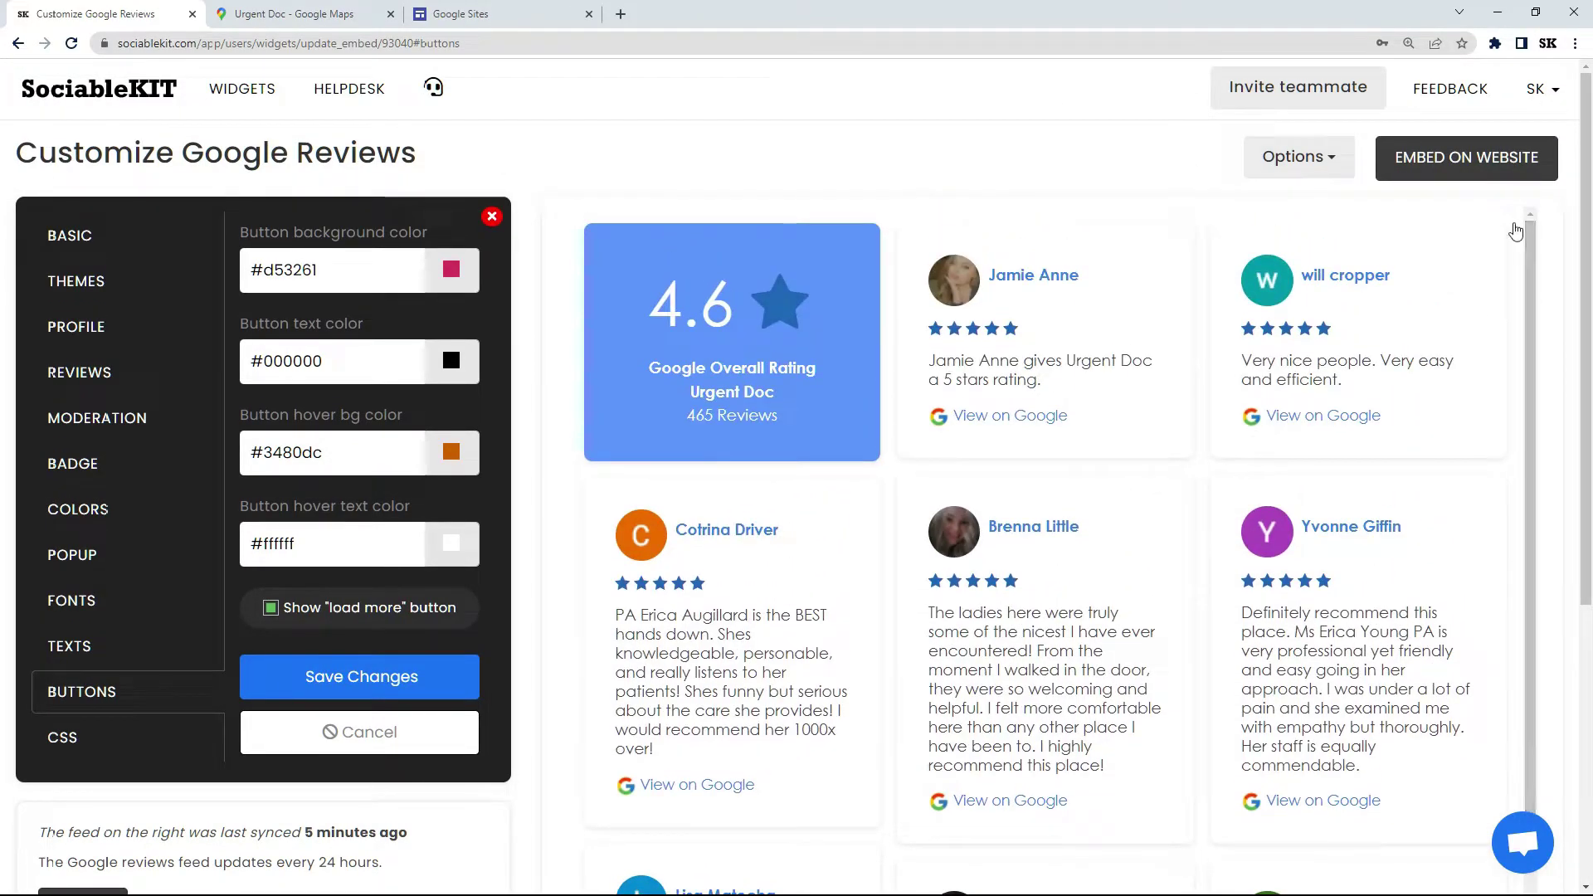
Set the button background color to #435b77 and the button text color to #ffffff, and save the changes.
left_click(349, 272)
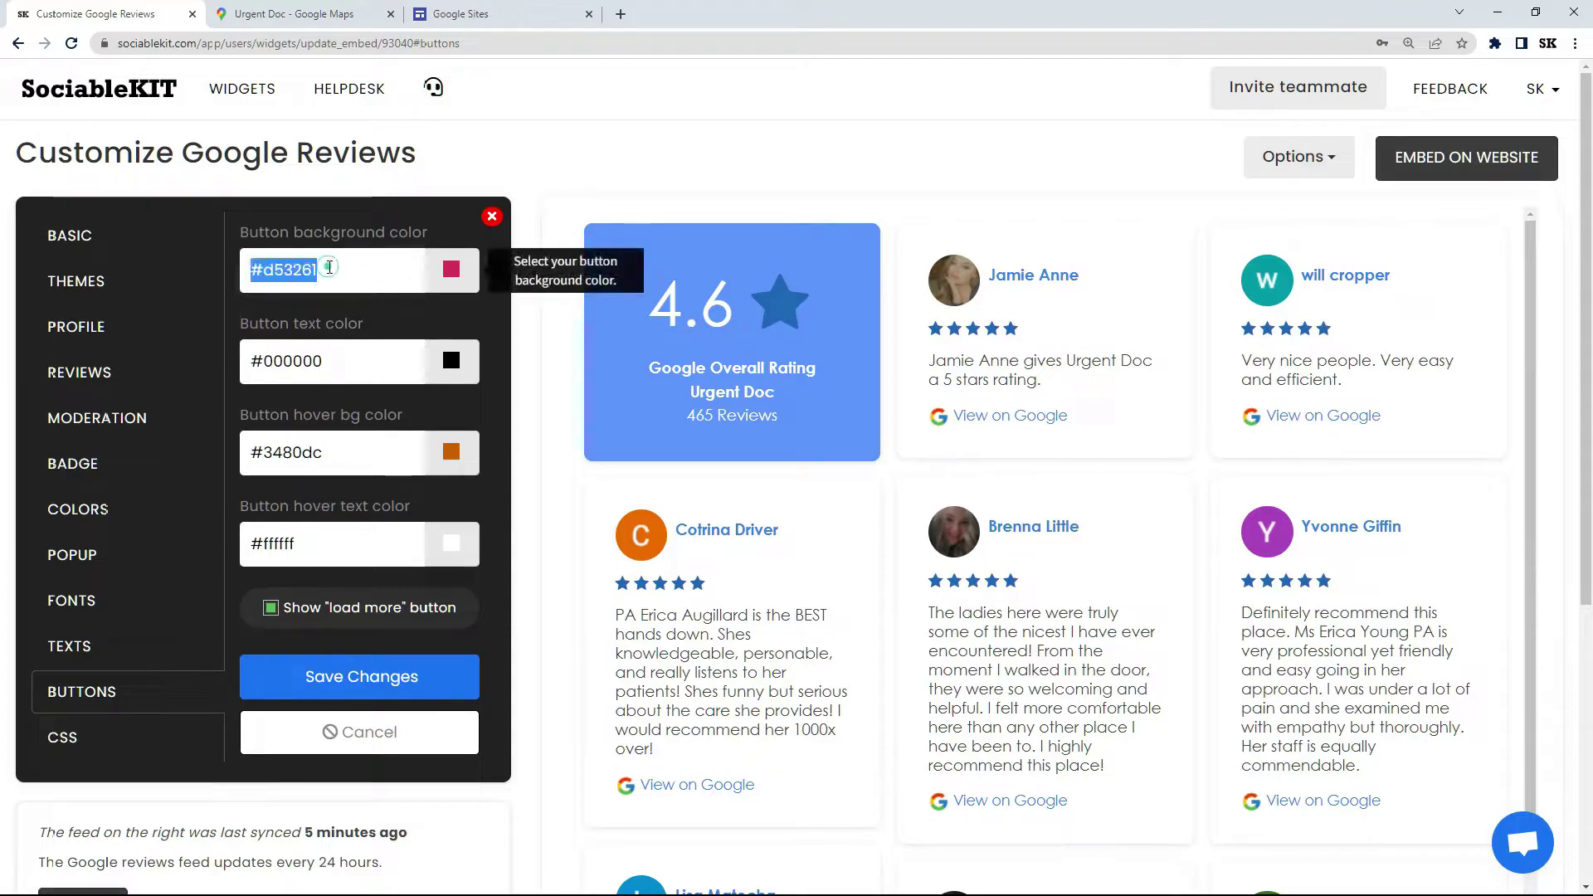
type("#435b77")
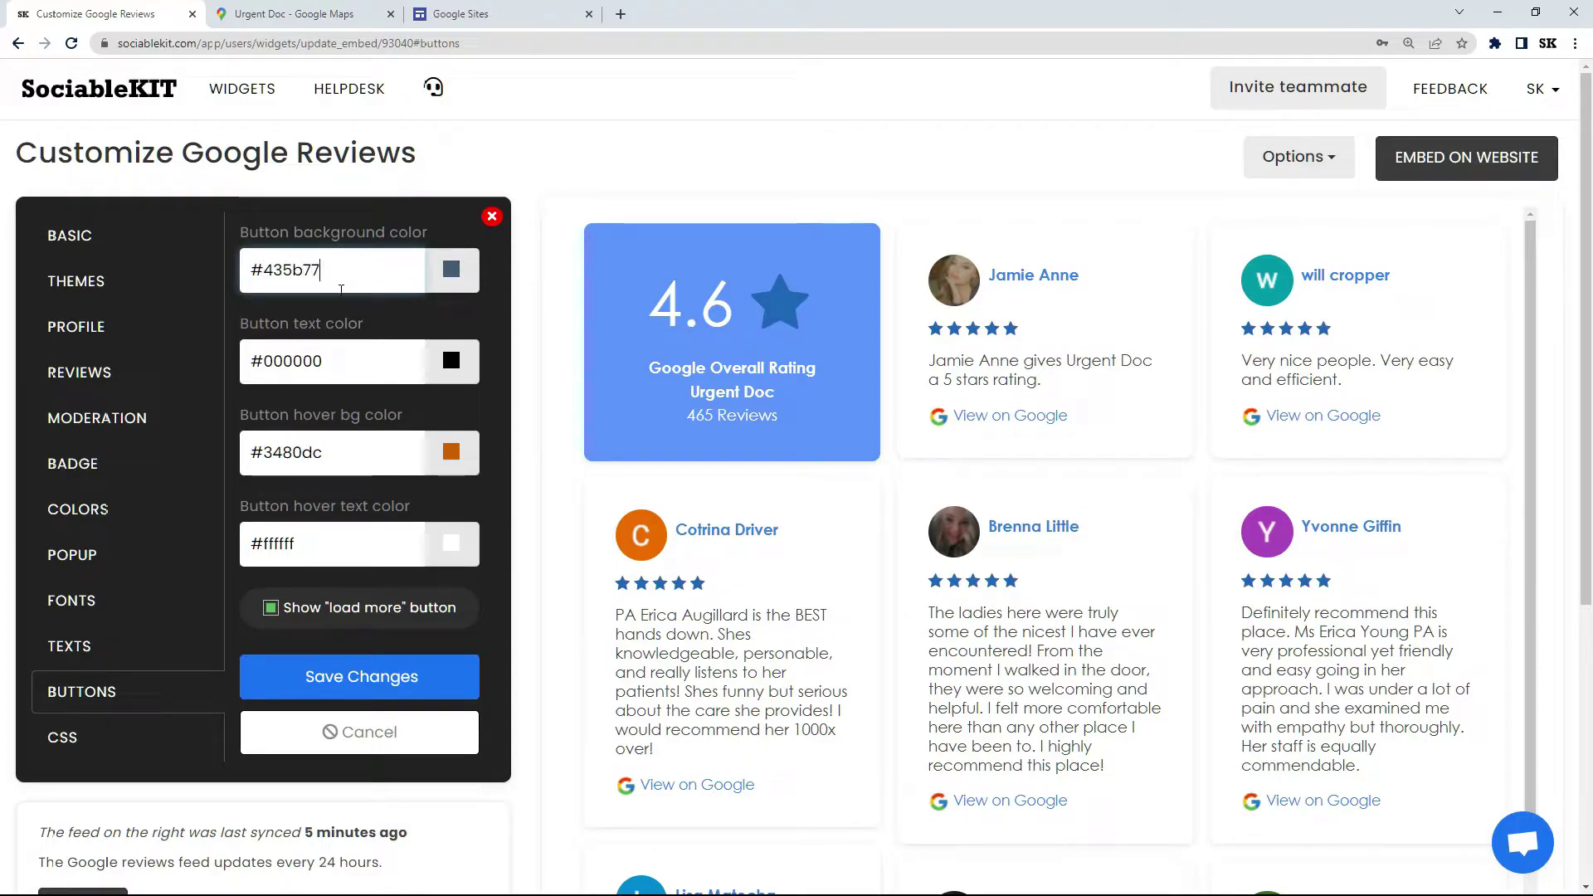
left_click(313, 361)
type("#ffffff")
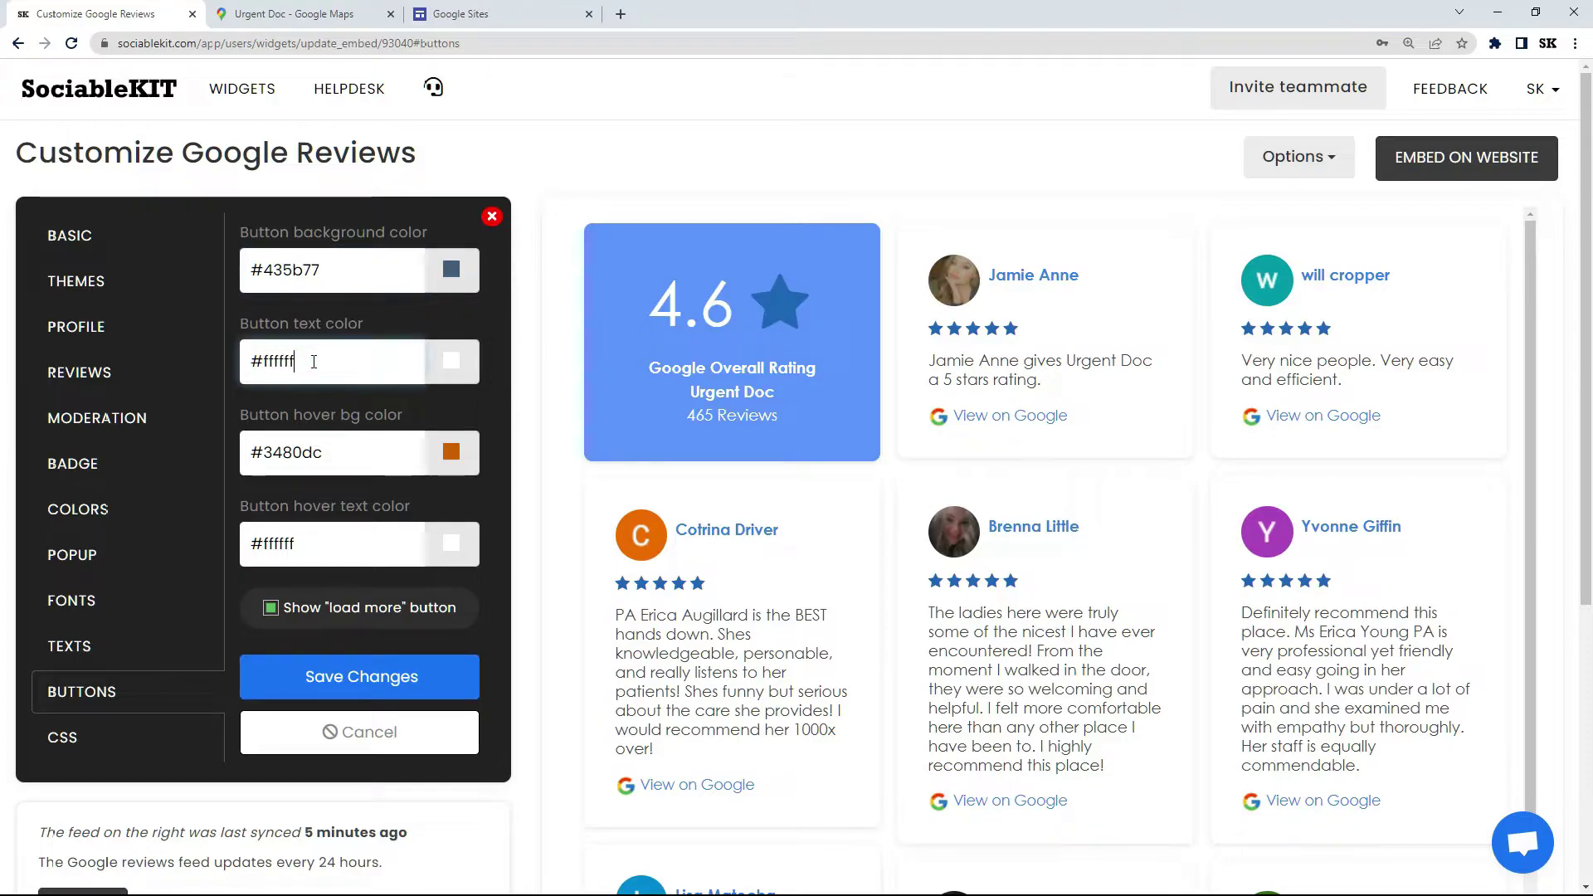
left_click(358, 675)
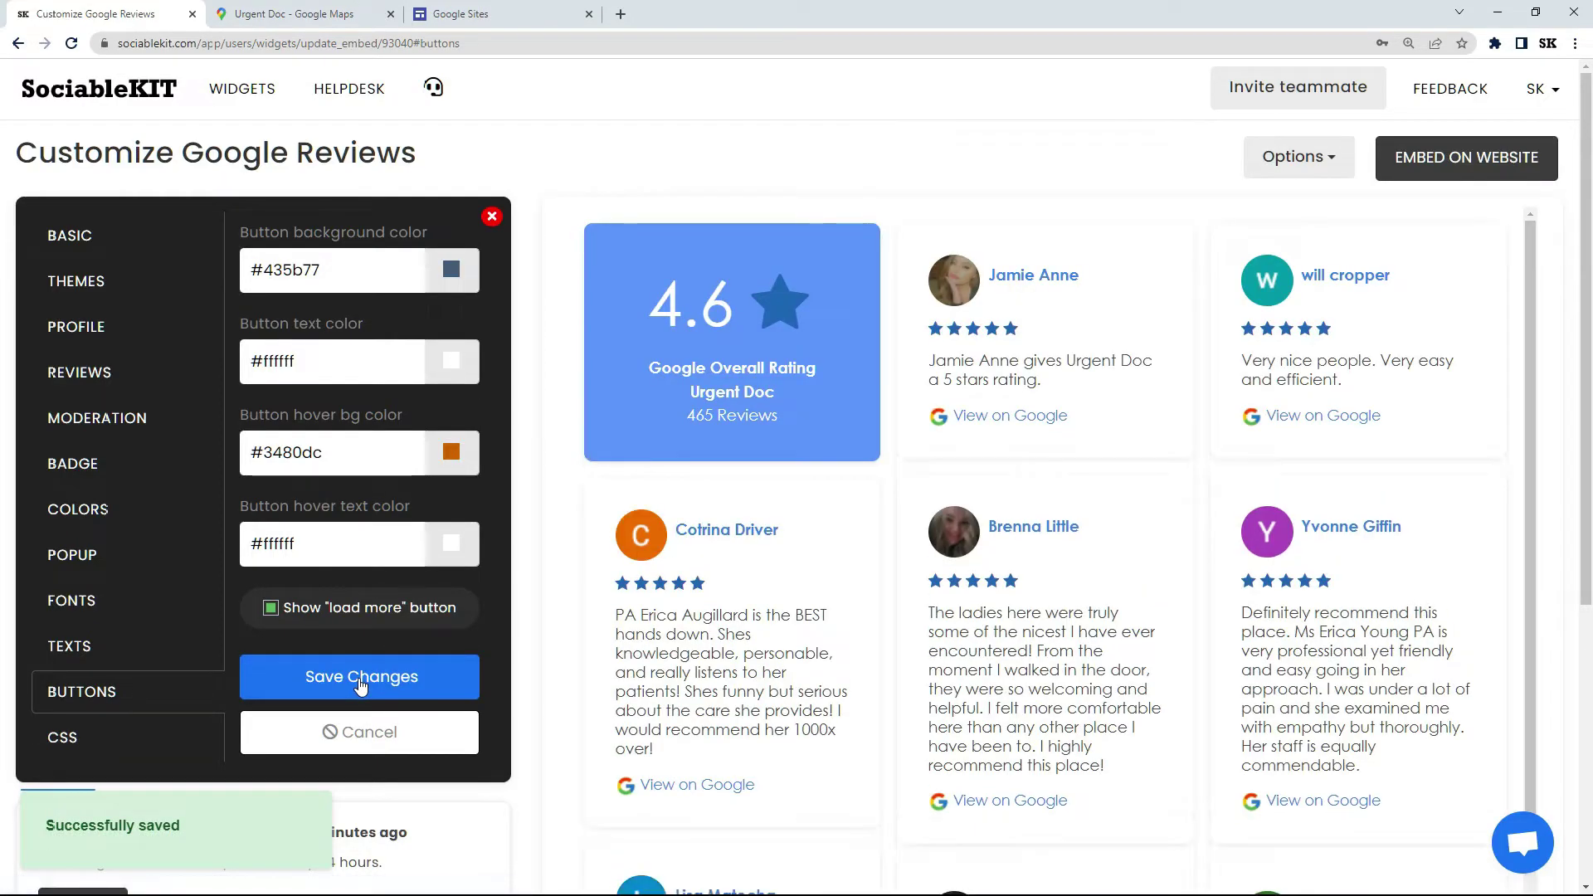
View the custom CSS settings, then start embedding the widget with Google Sites as the website builder.
left_click(108, 741)
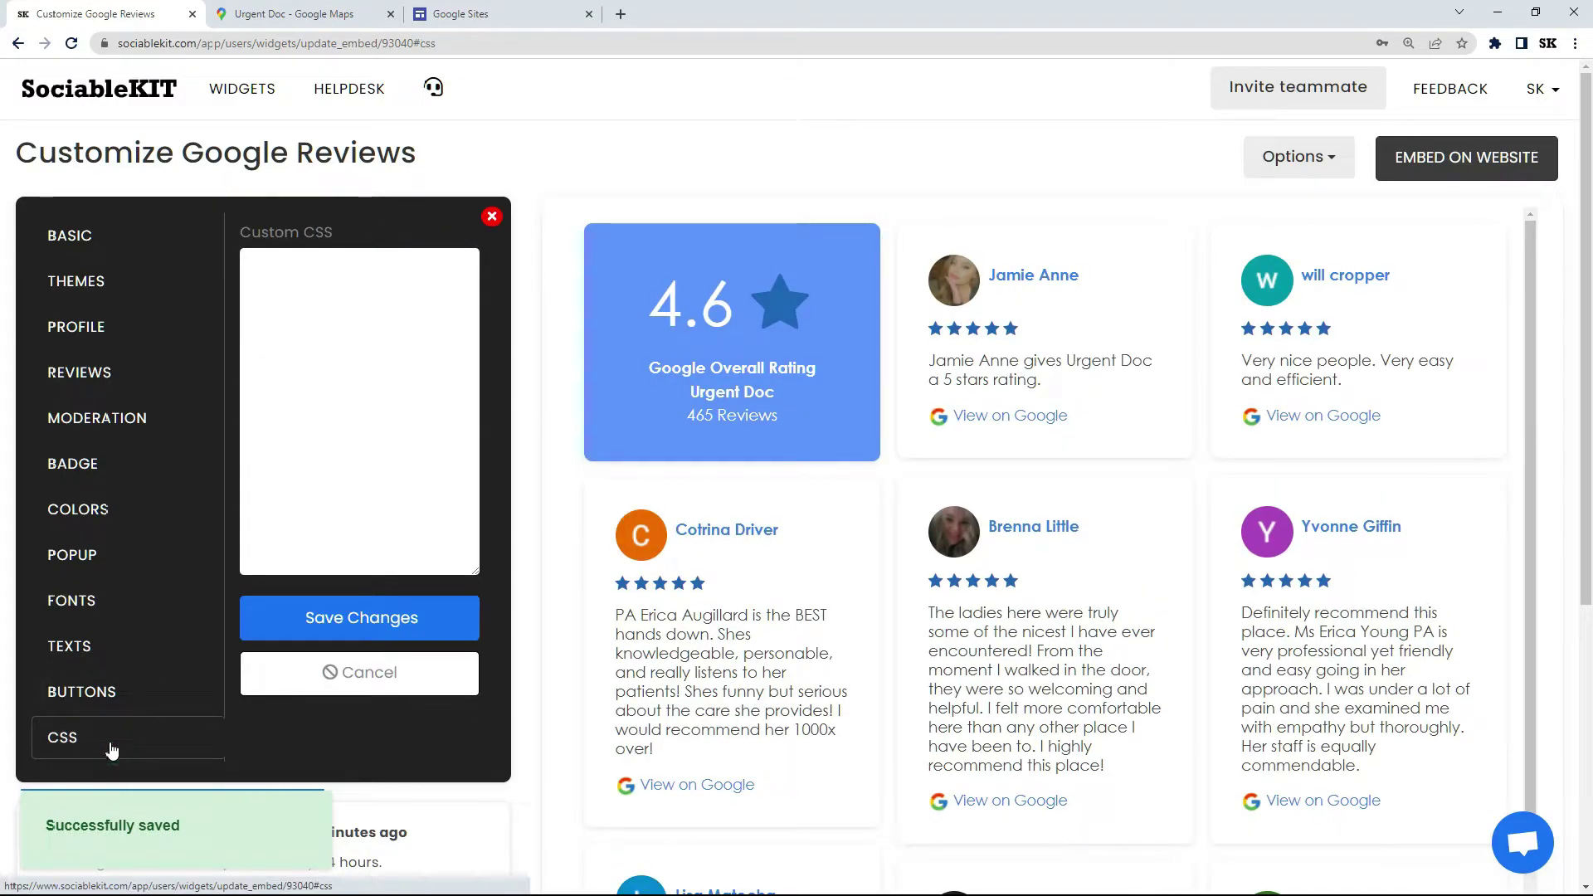
left_click(1465, 169)
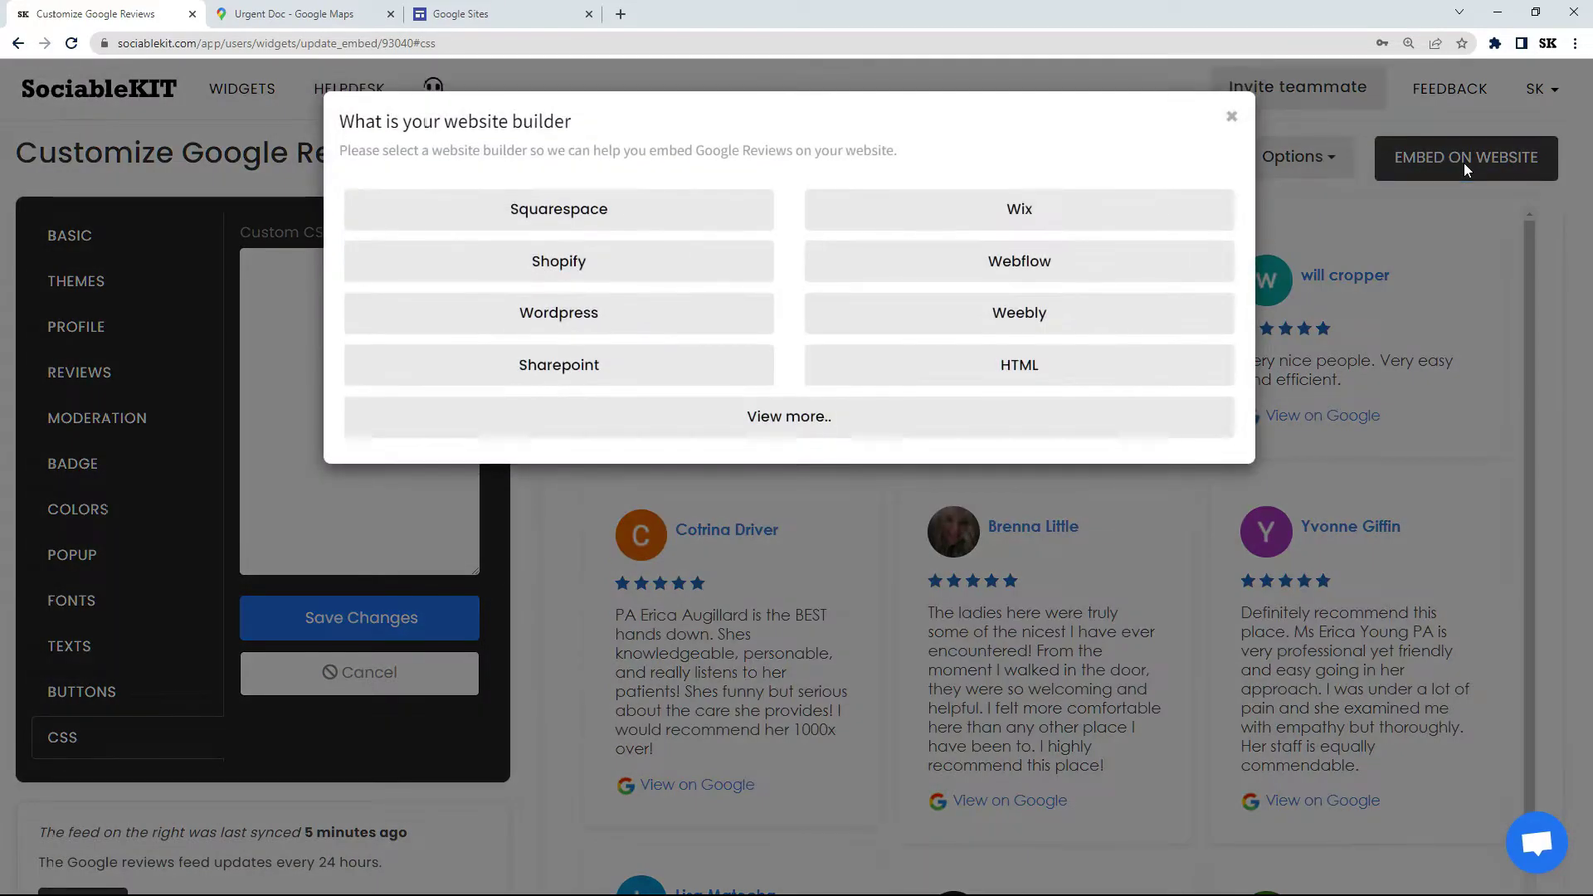
left_click(771, 433)
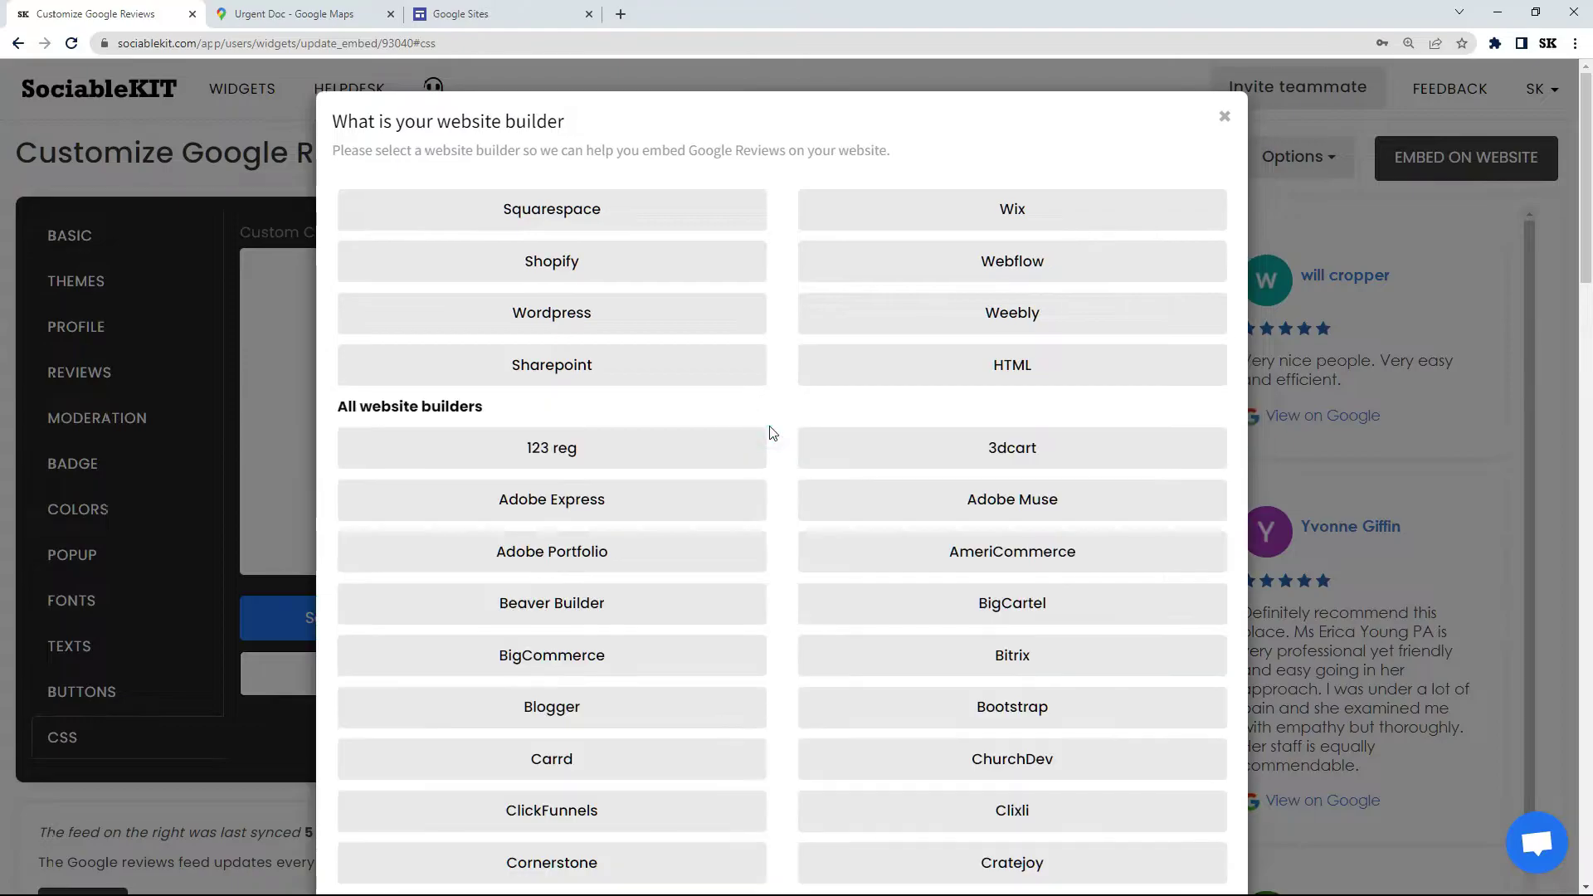
scroll(1567, 348, "down", 7)
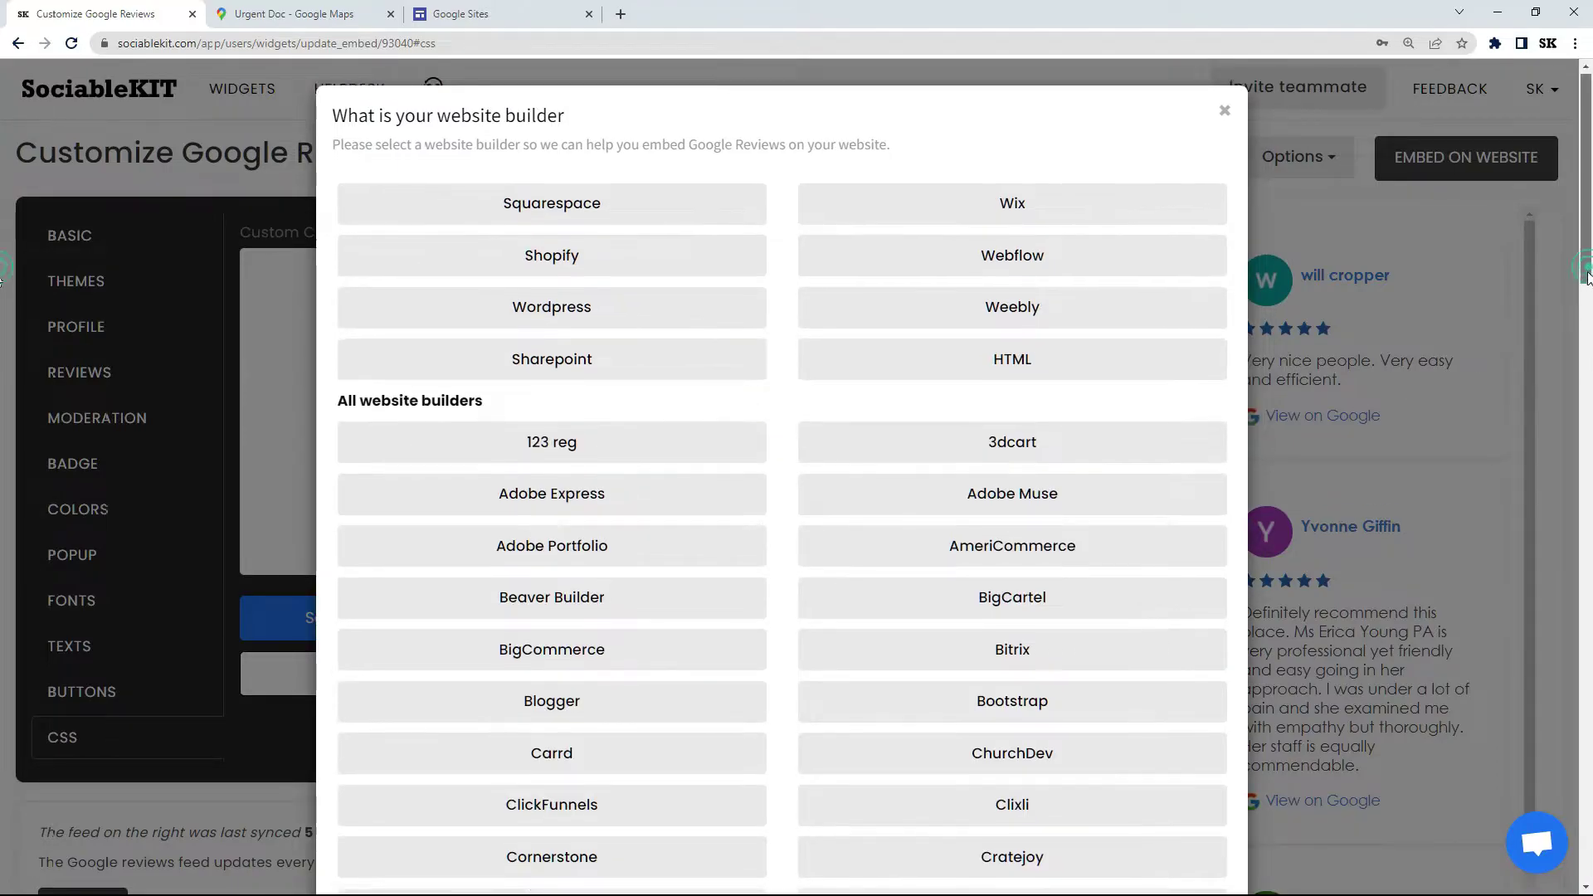
left_click_drag(1575, 416, 1577, 490)
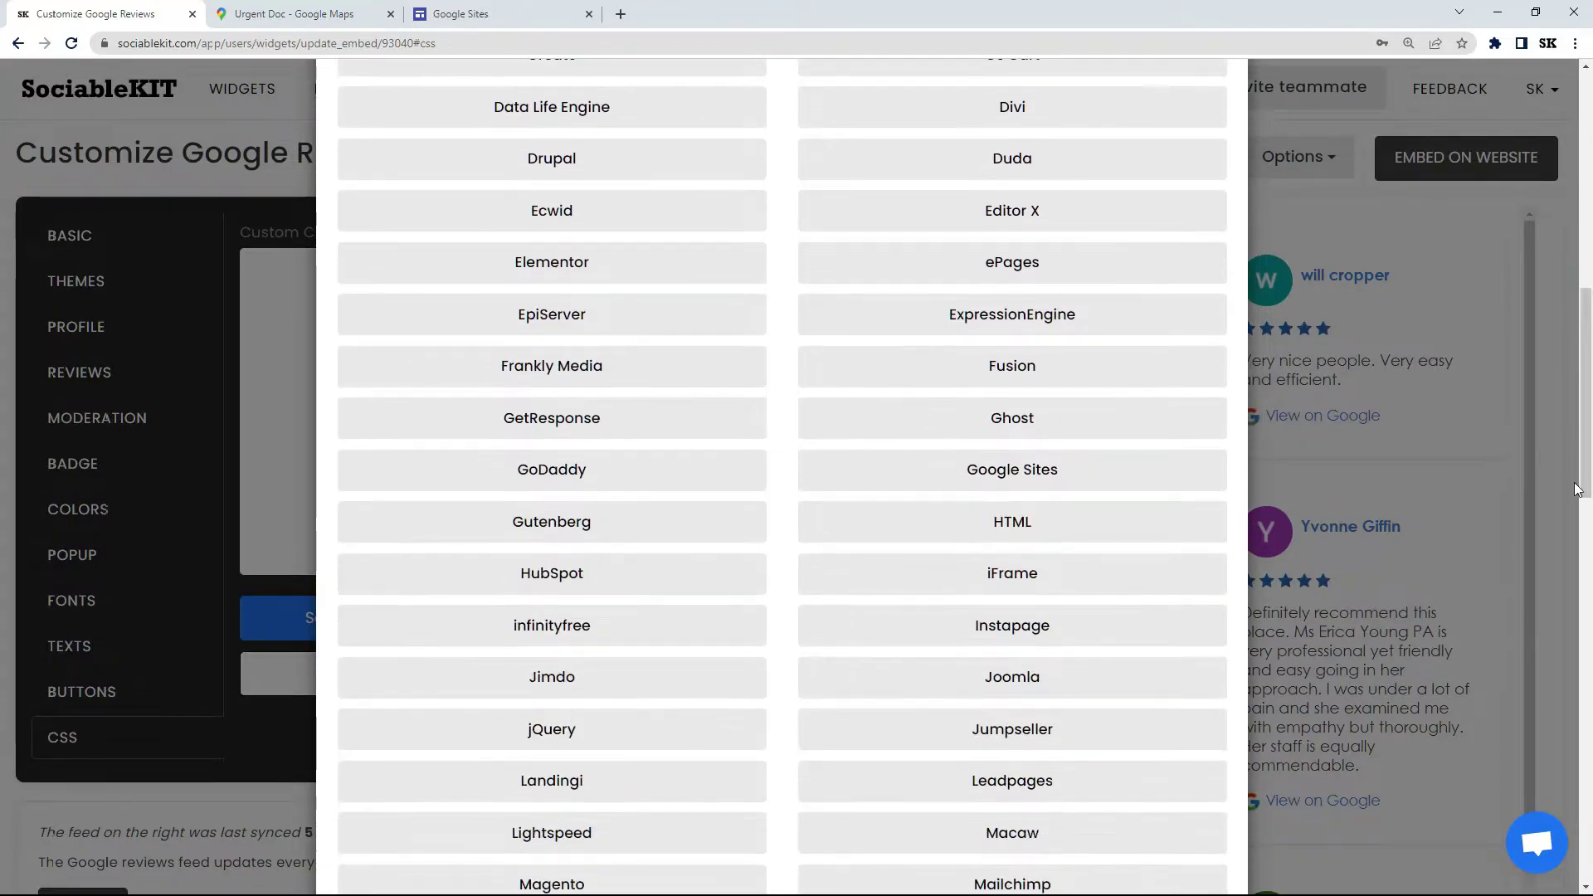
left_click(1013, 470)
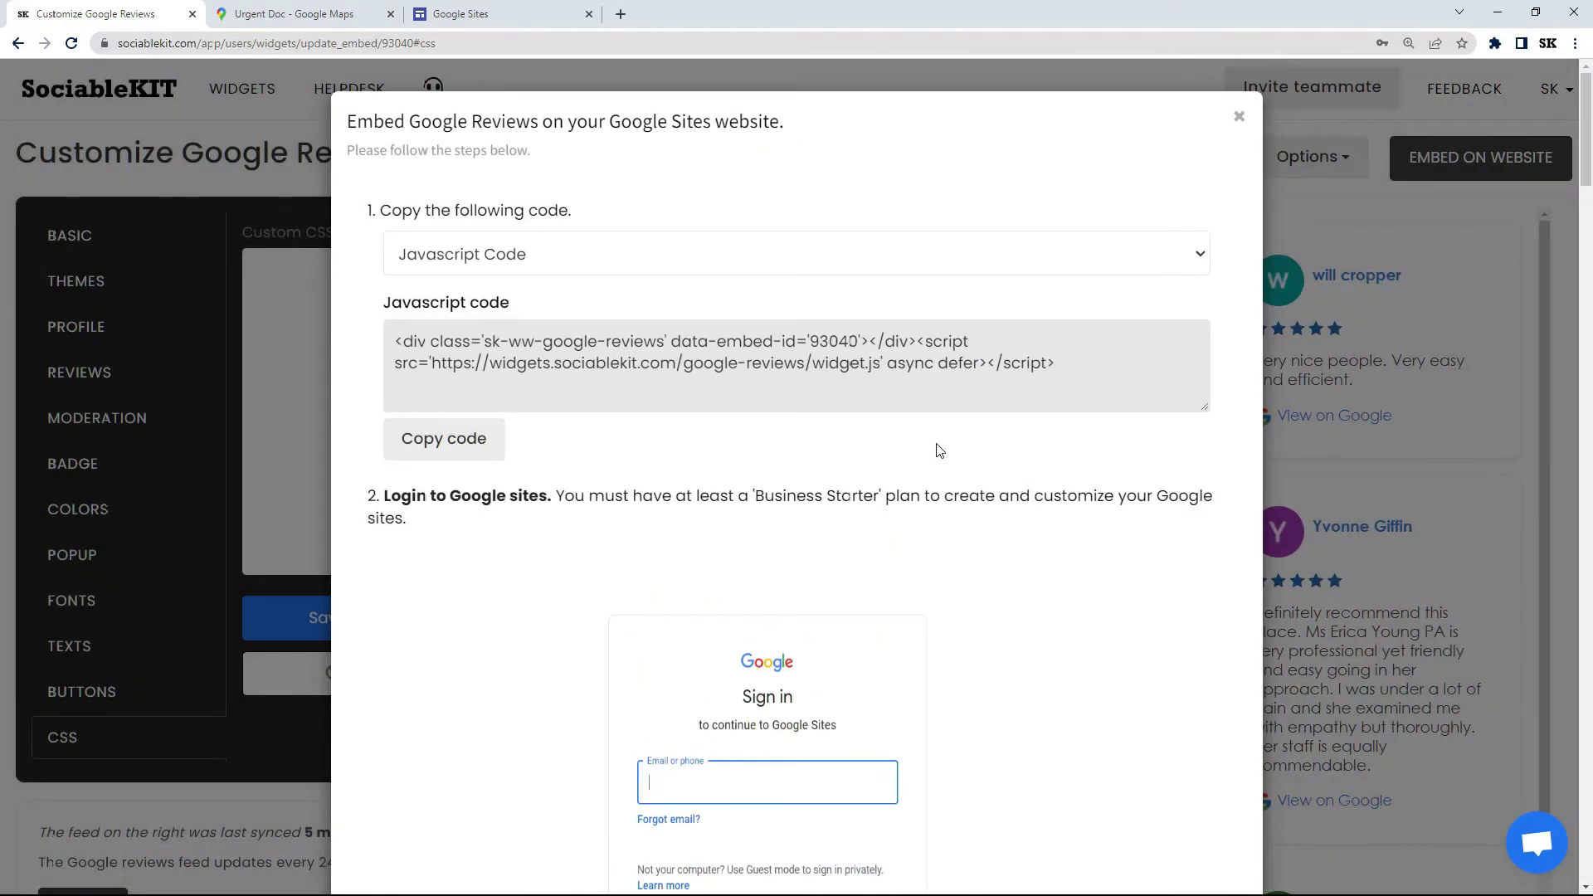
Copy the widget's JavaScript embed code, then switch to Google Sites and open the recent SociableKIT site for editing.
left_click(452, 439)
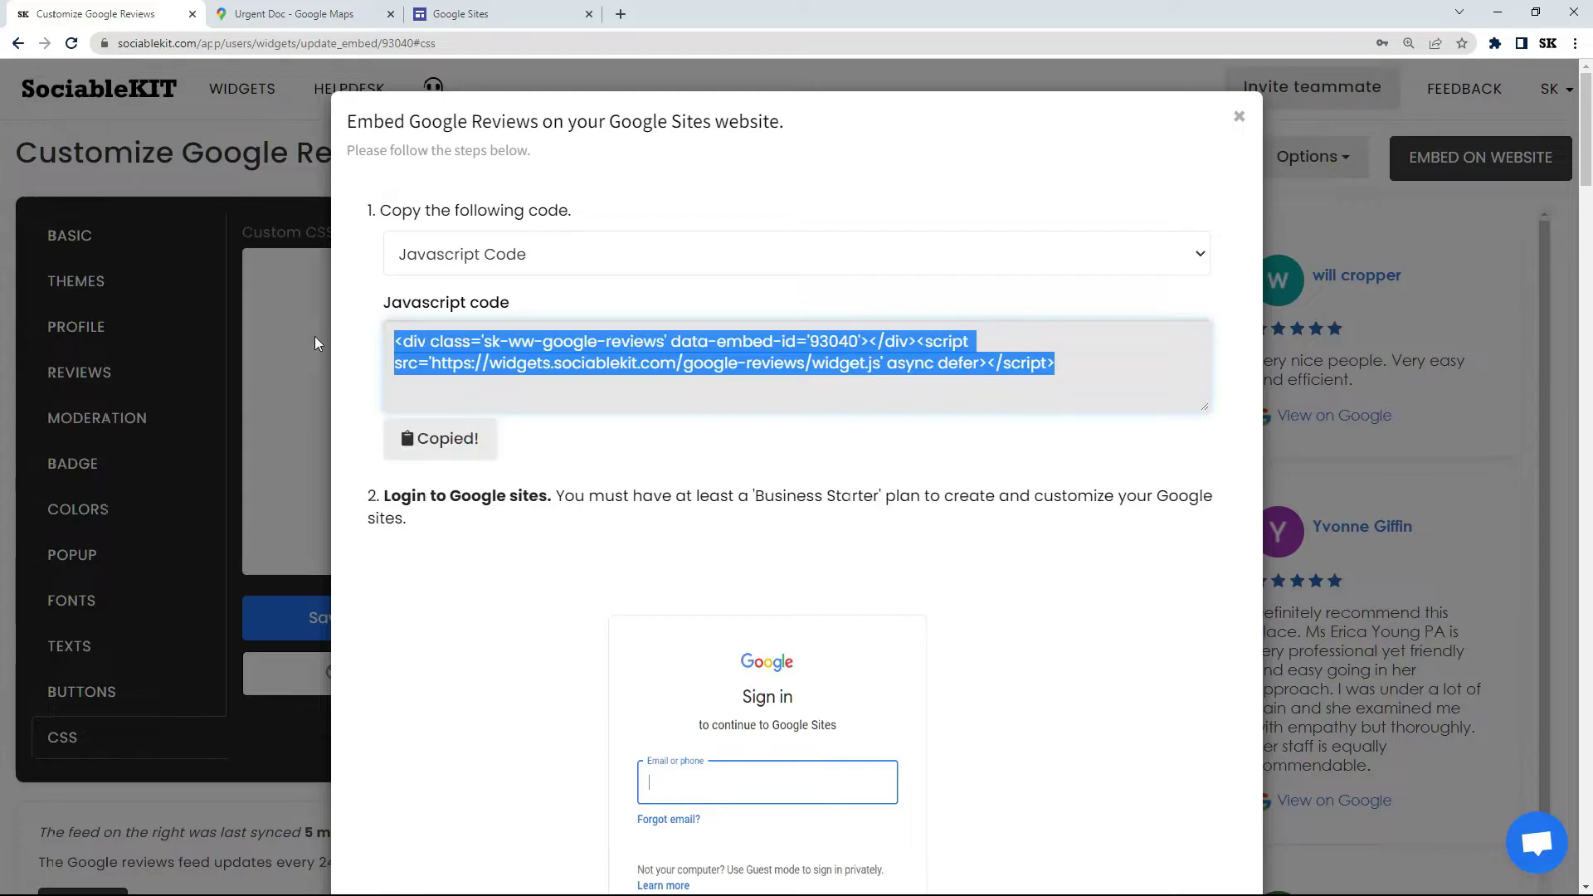
left_click(487, 15)
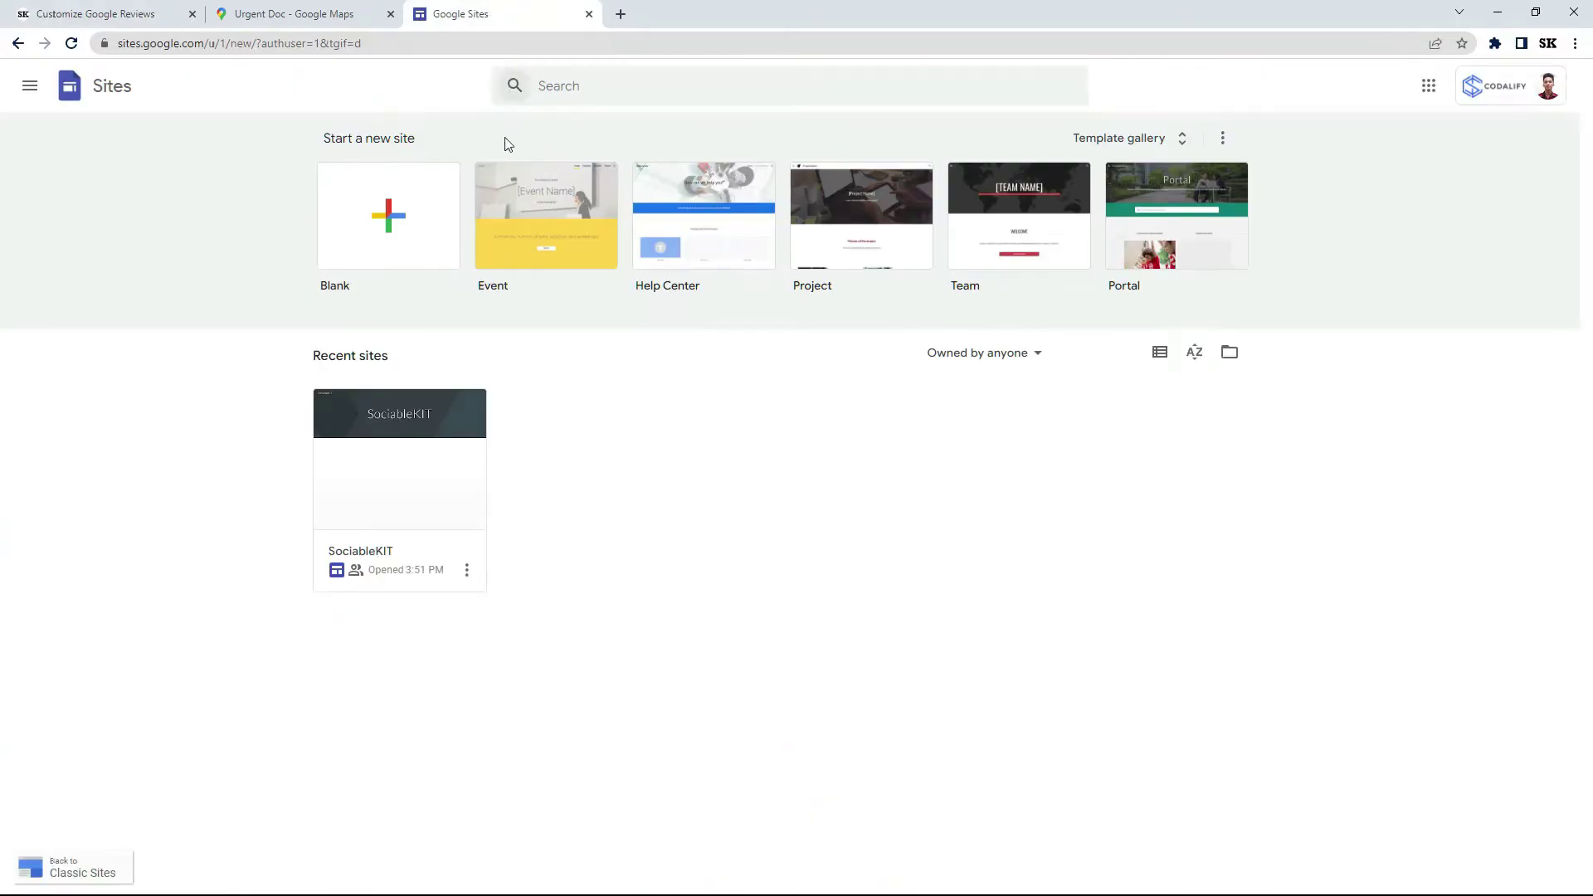
left_click(414, 480)
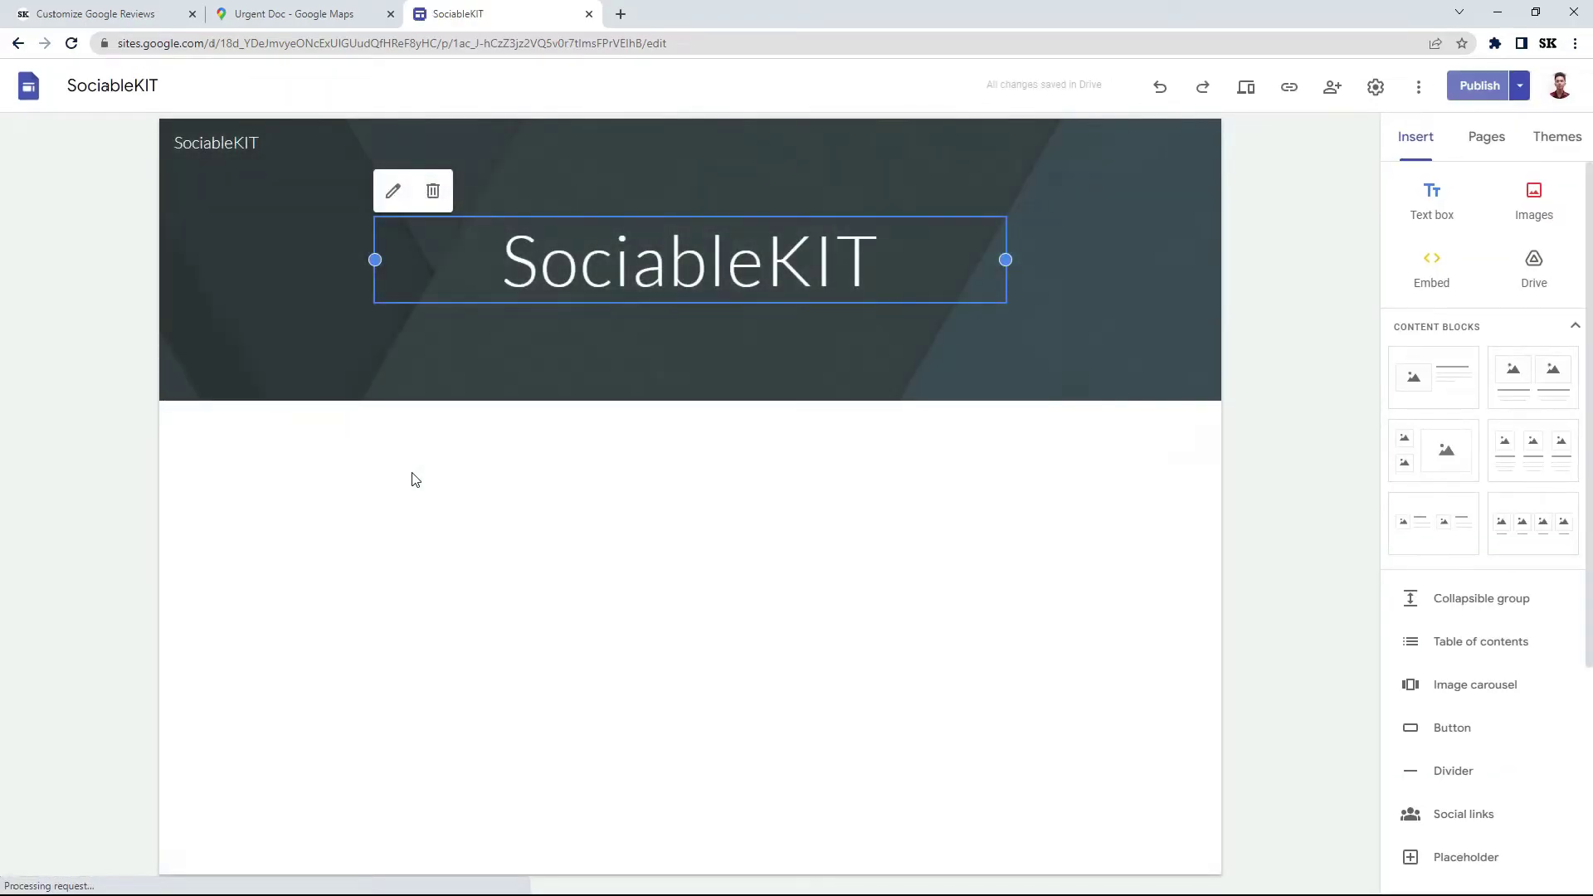
Insert the copied widget code as an embed on the page and enlarge it to span nearly the full content width.
left_click(1432, 270)
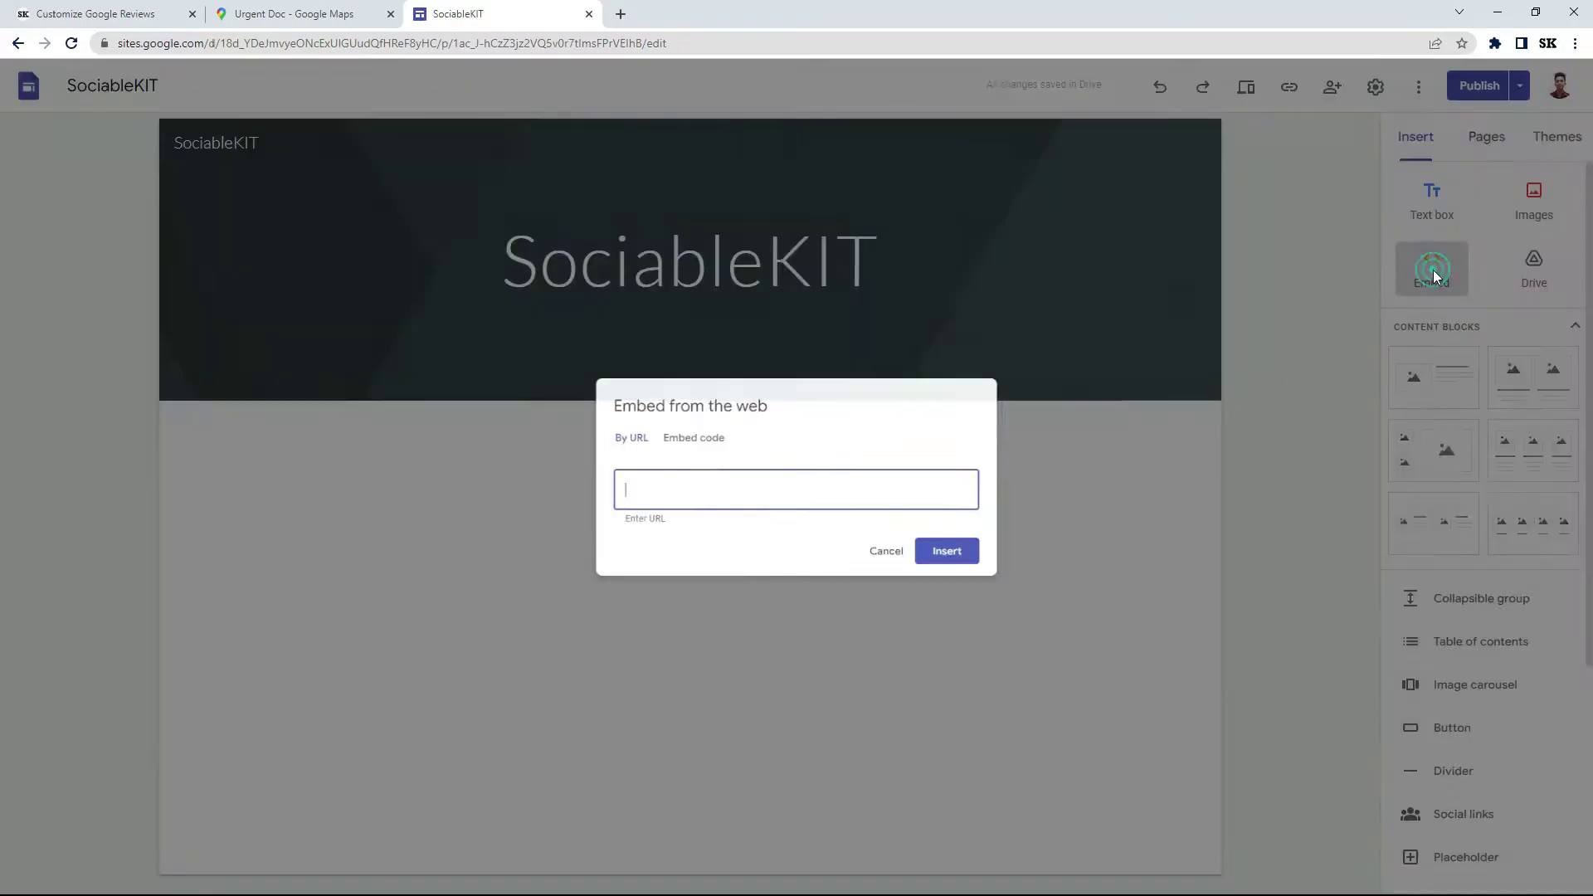
left_click(675, 435)
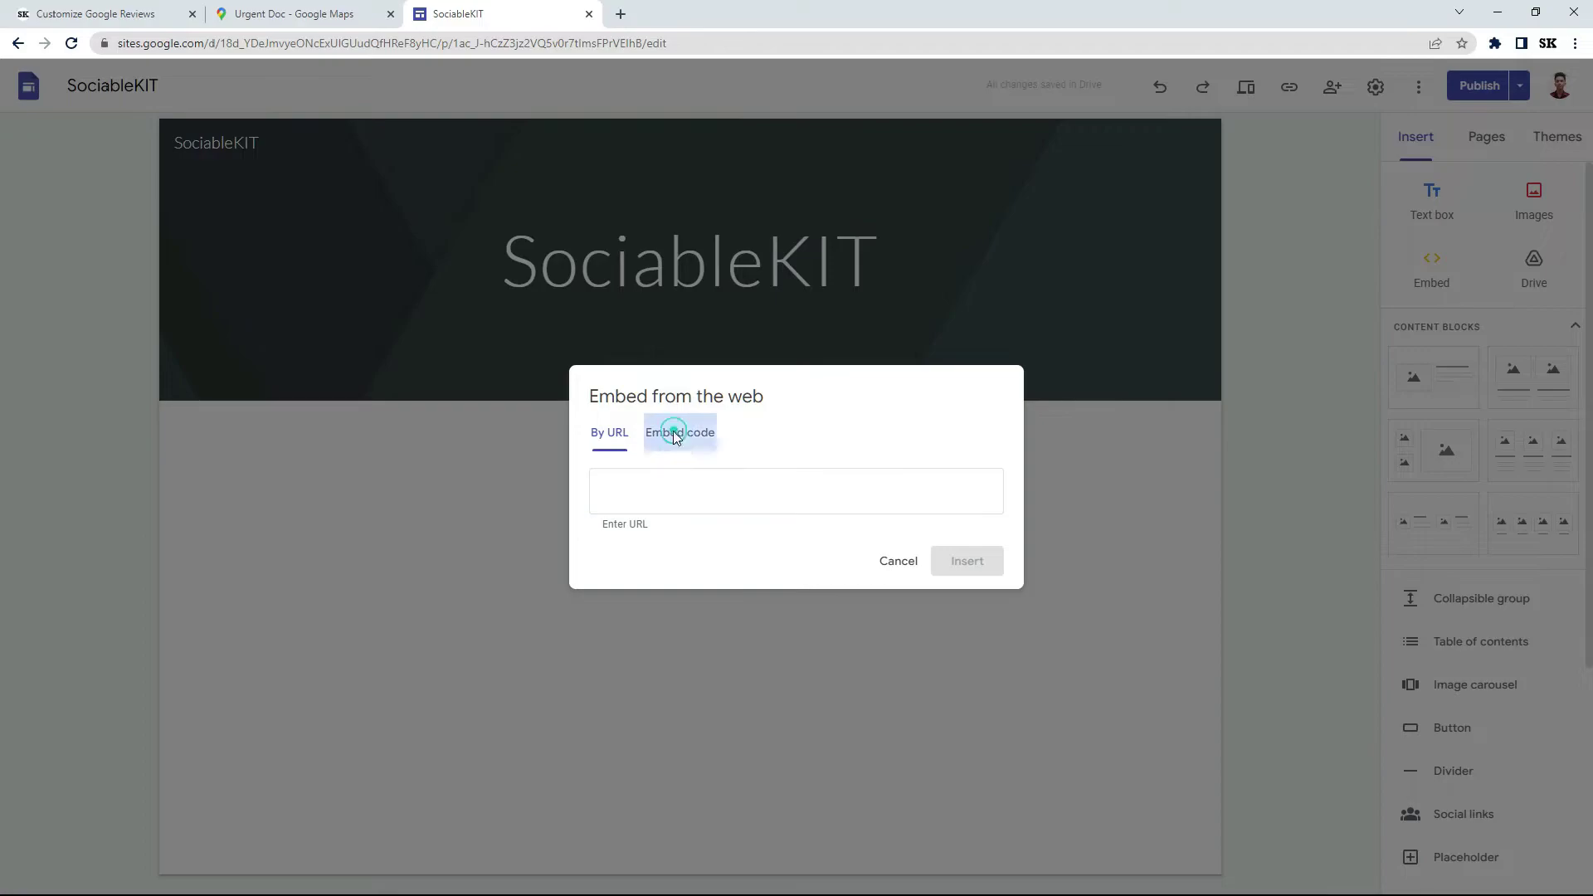
right_click(627, 460)
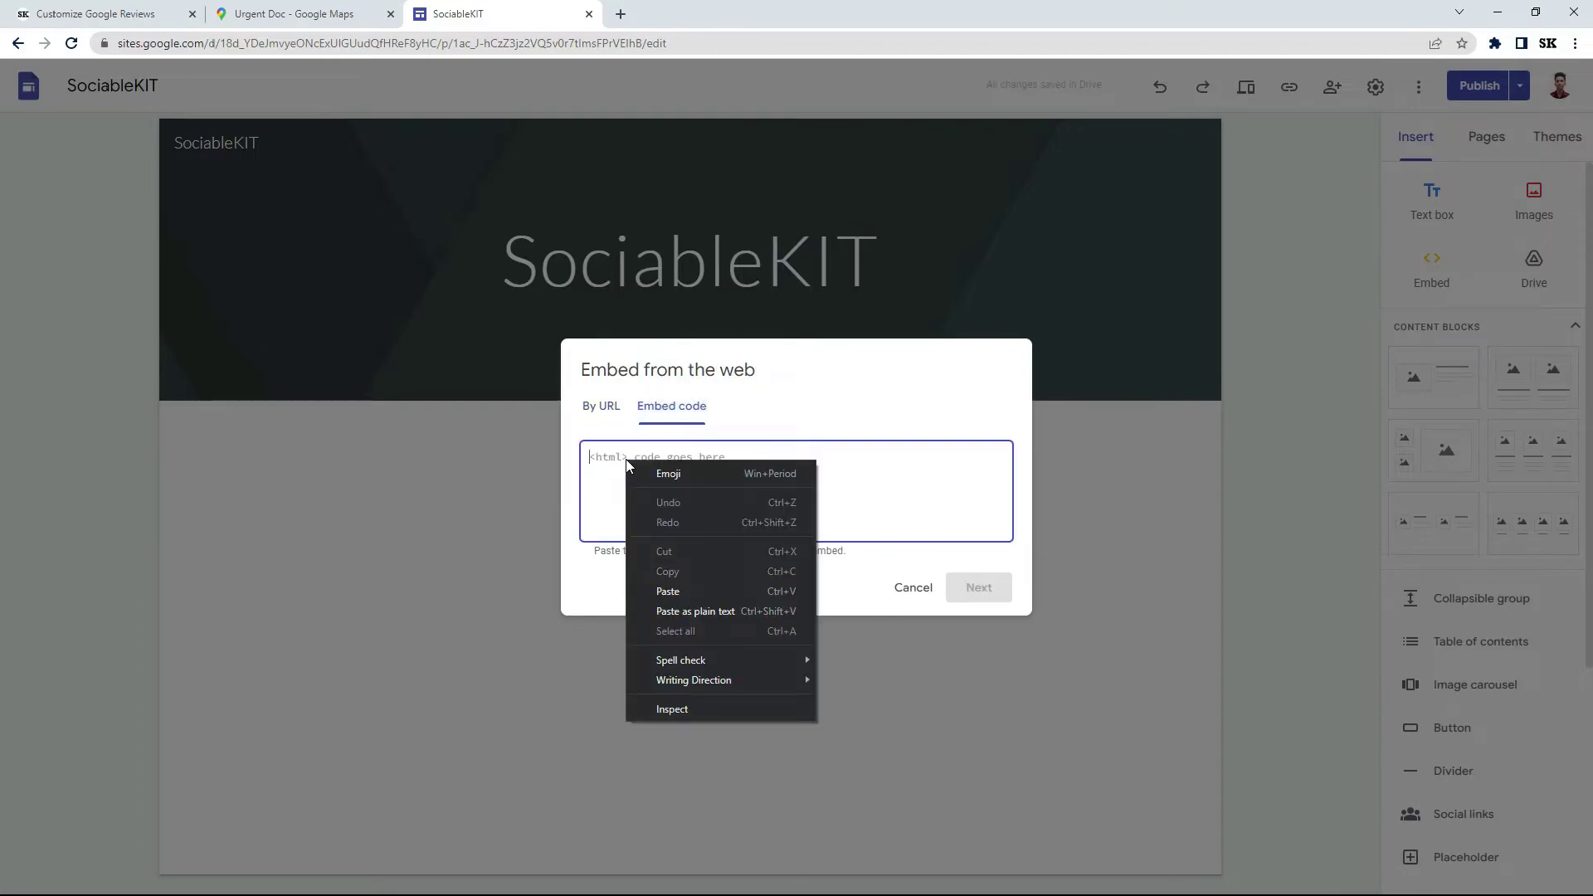
left_click(670, 589)
left_click(980, 590)
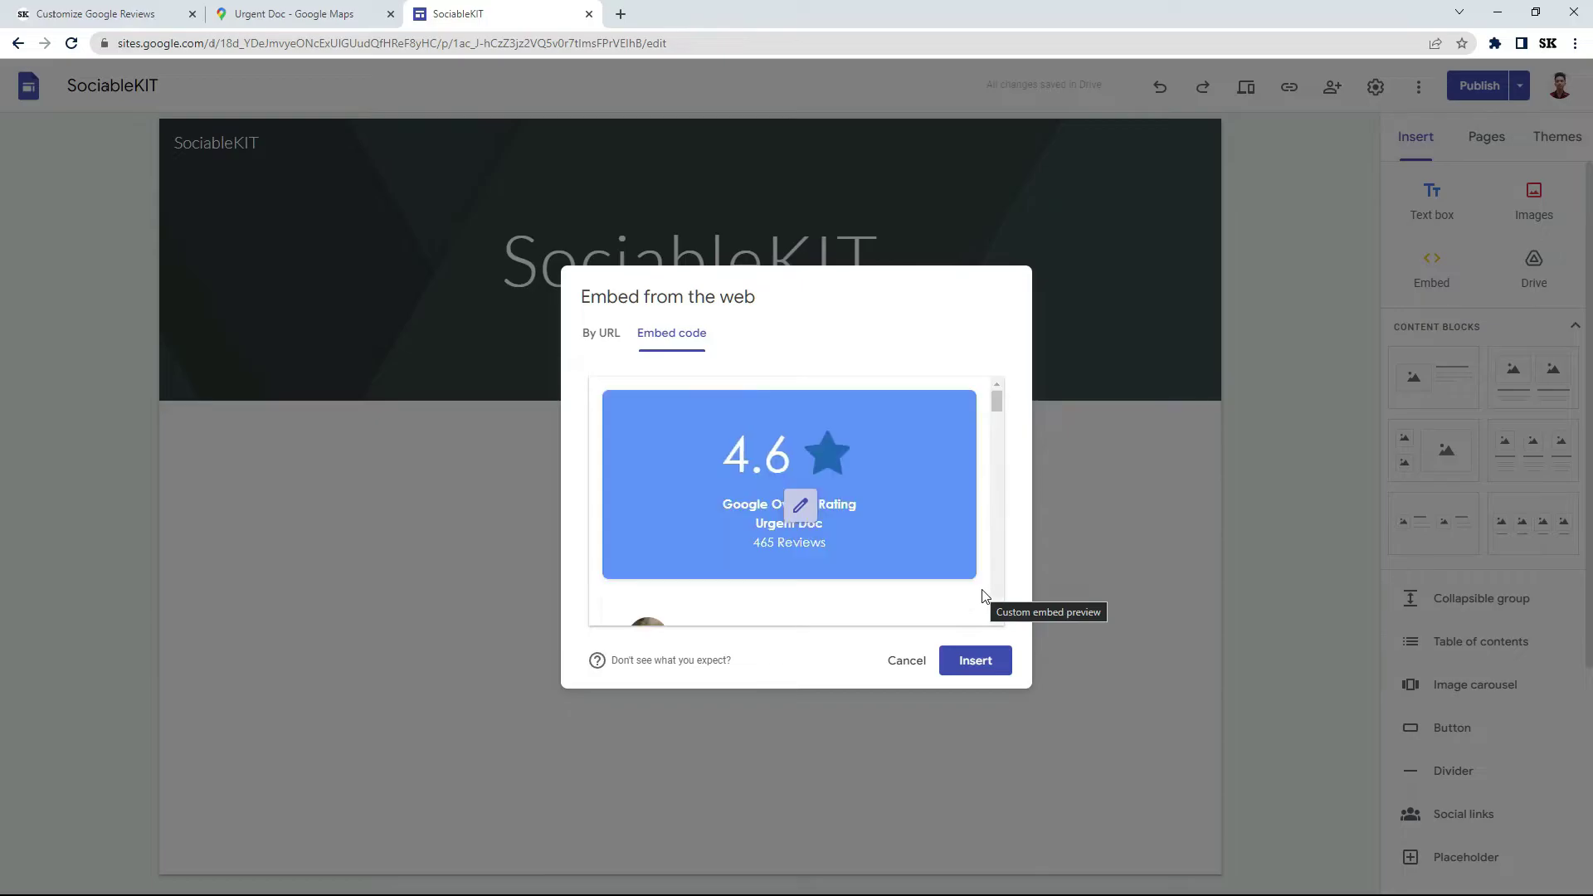
left_click(976, 660)
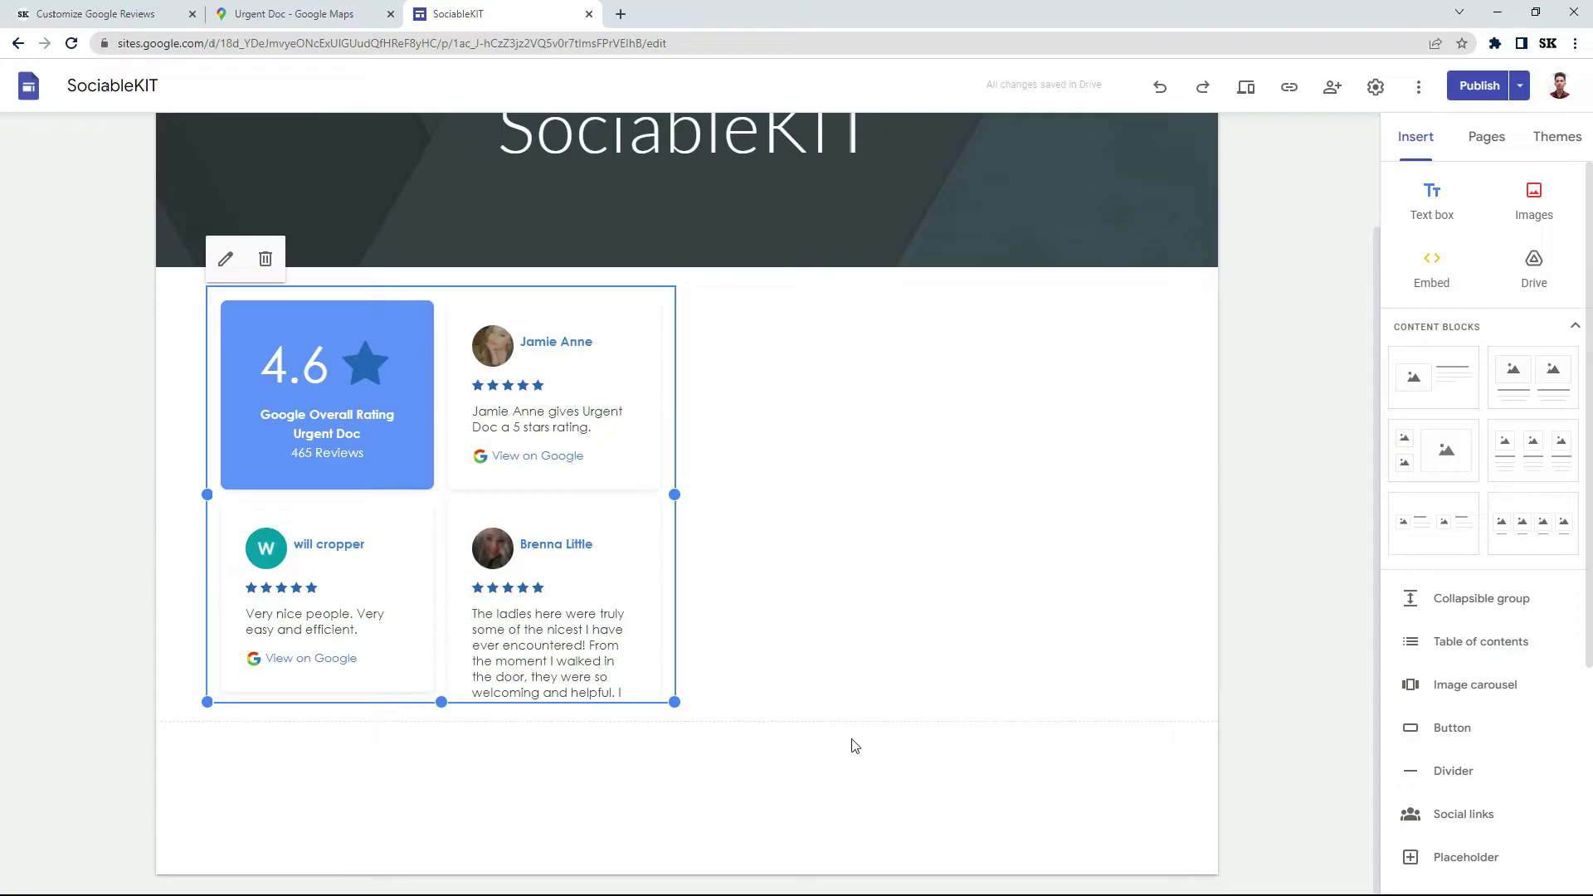
left_click_drag(674, 701, 1167, 799)
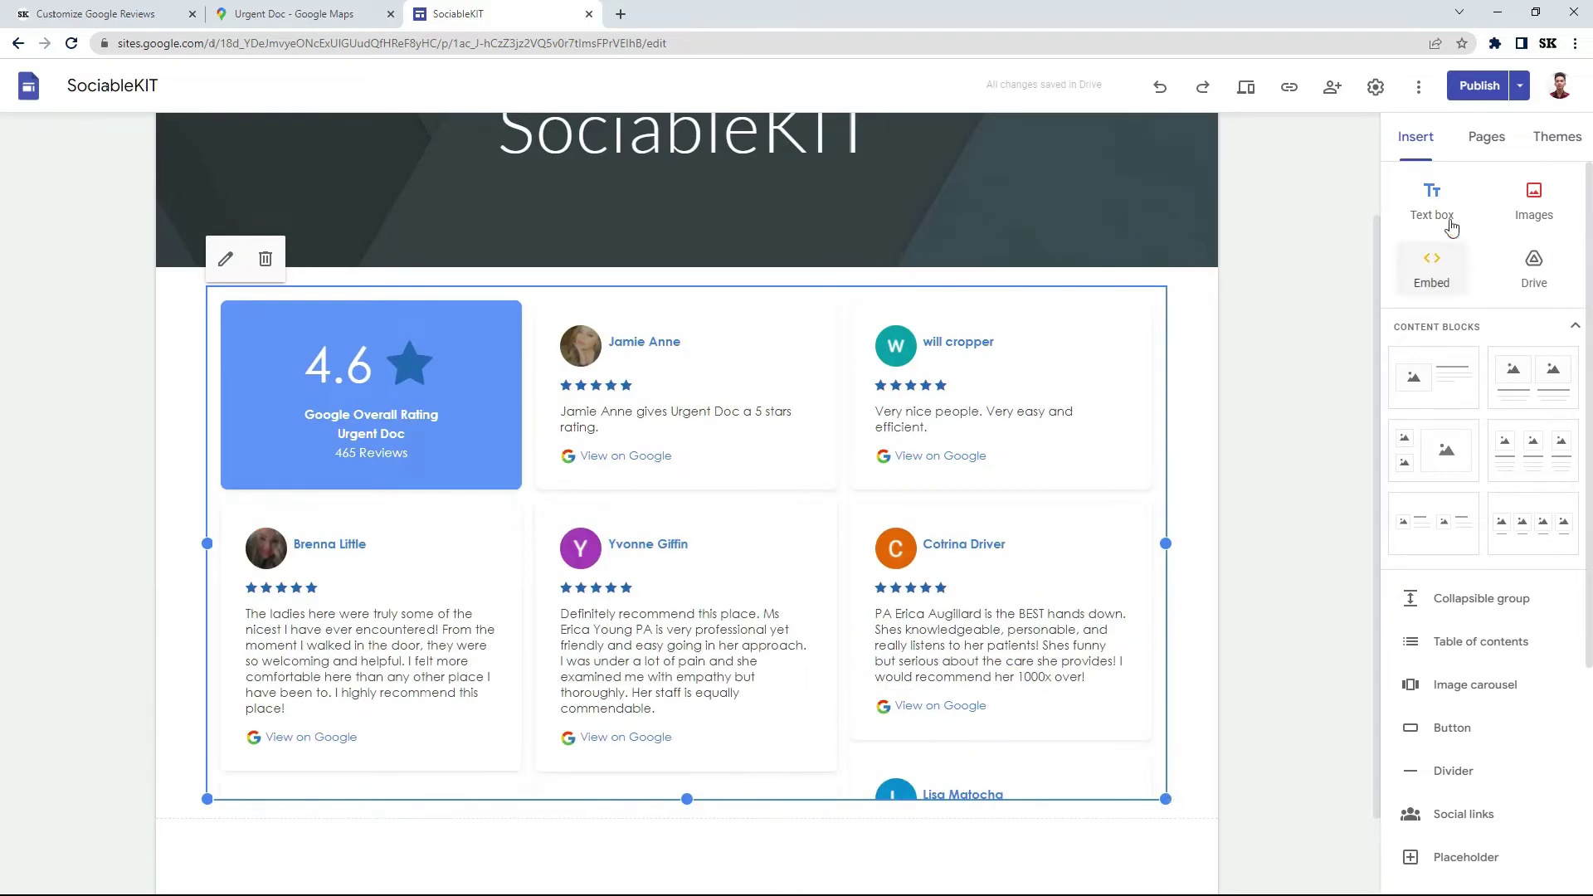
Publish the updated Home page and open the published site.
left_click(1480, 87)
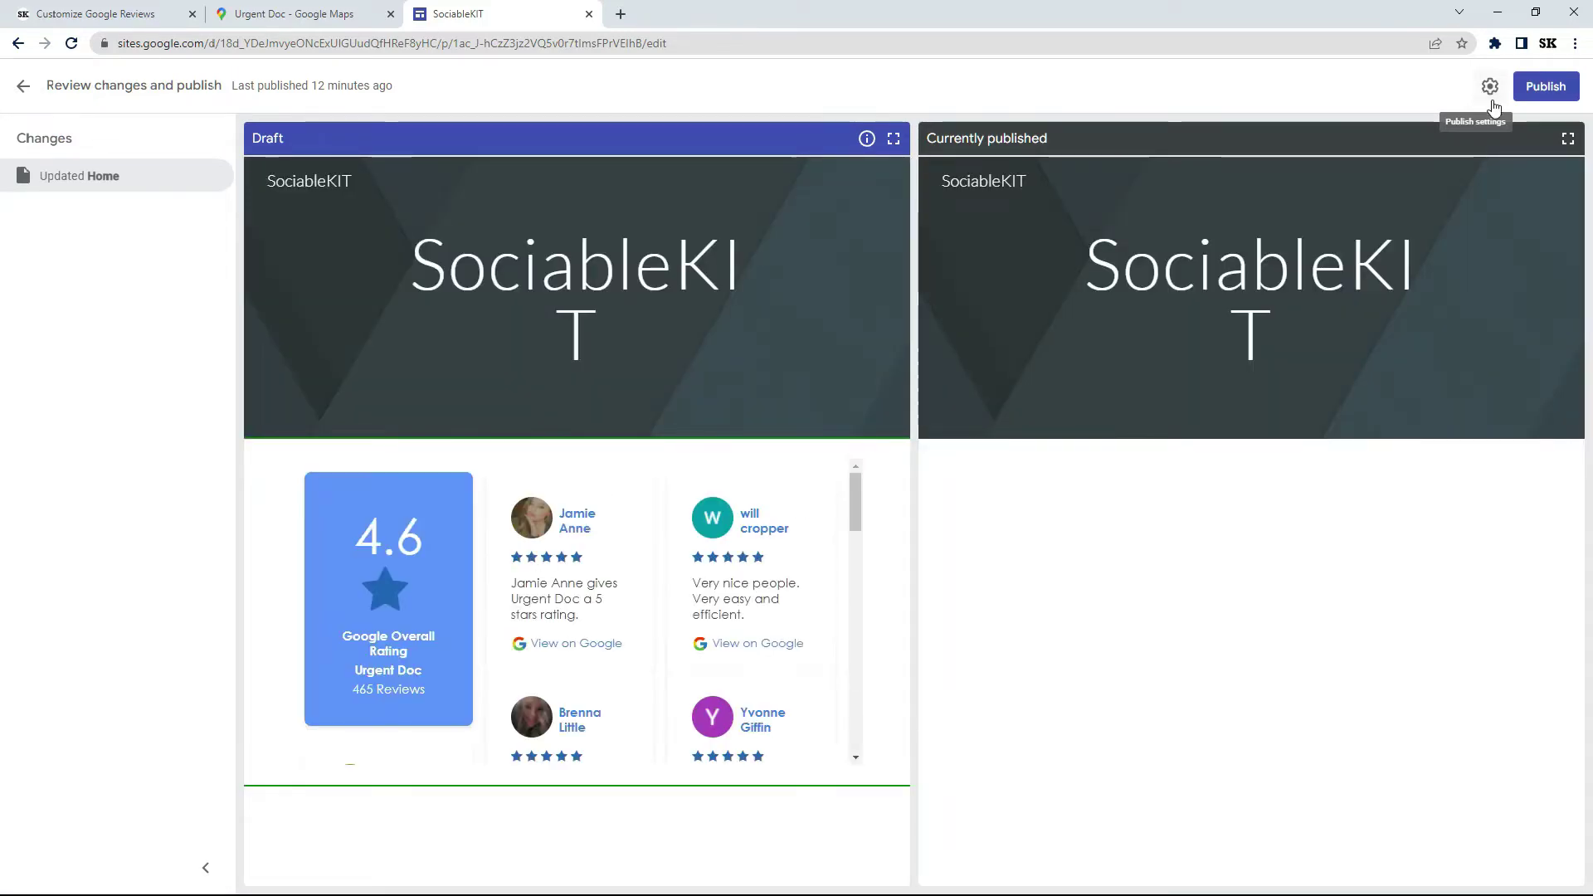
left_click(1541, 92)
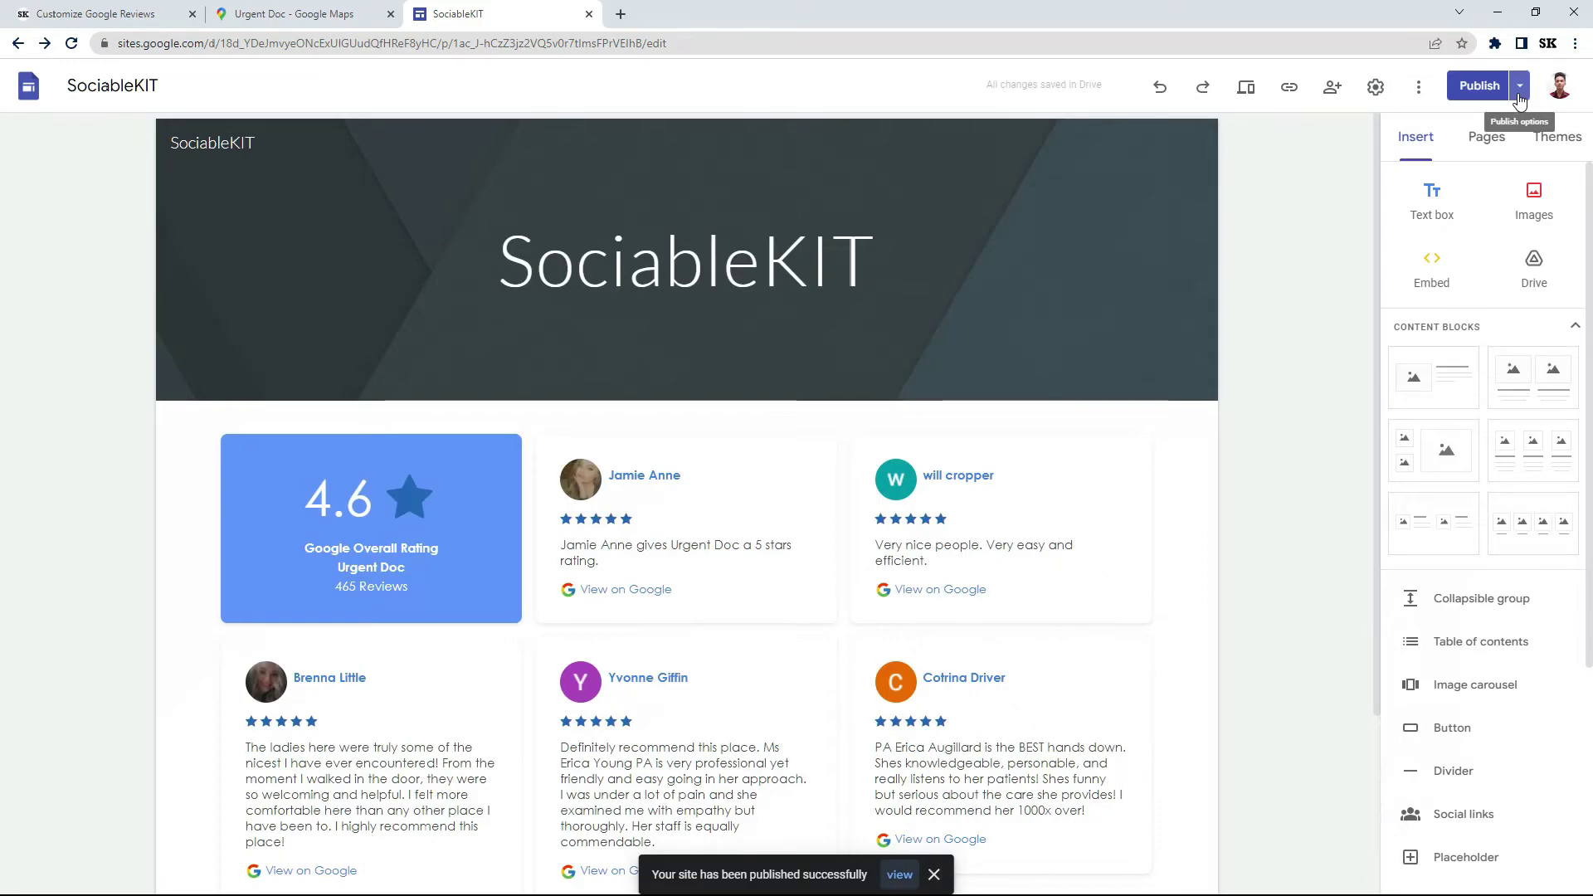
left_click(1519, 91)
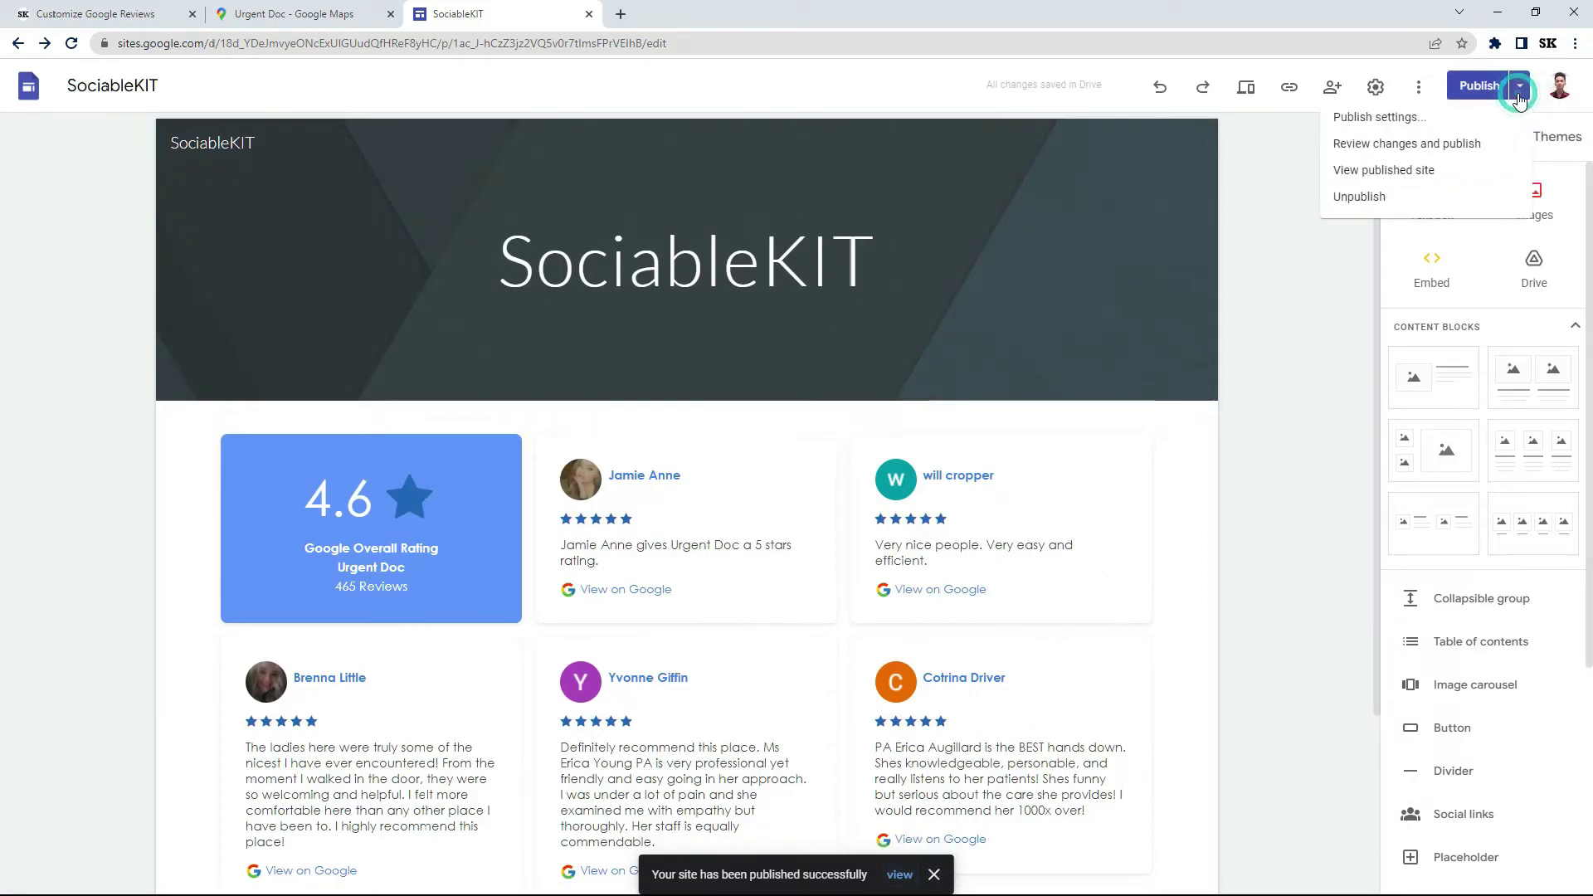
left_click(1379, 174)
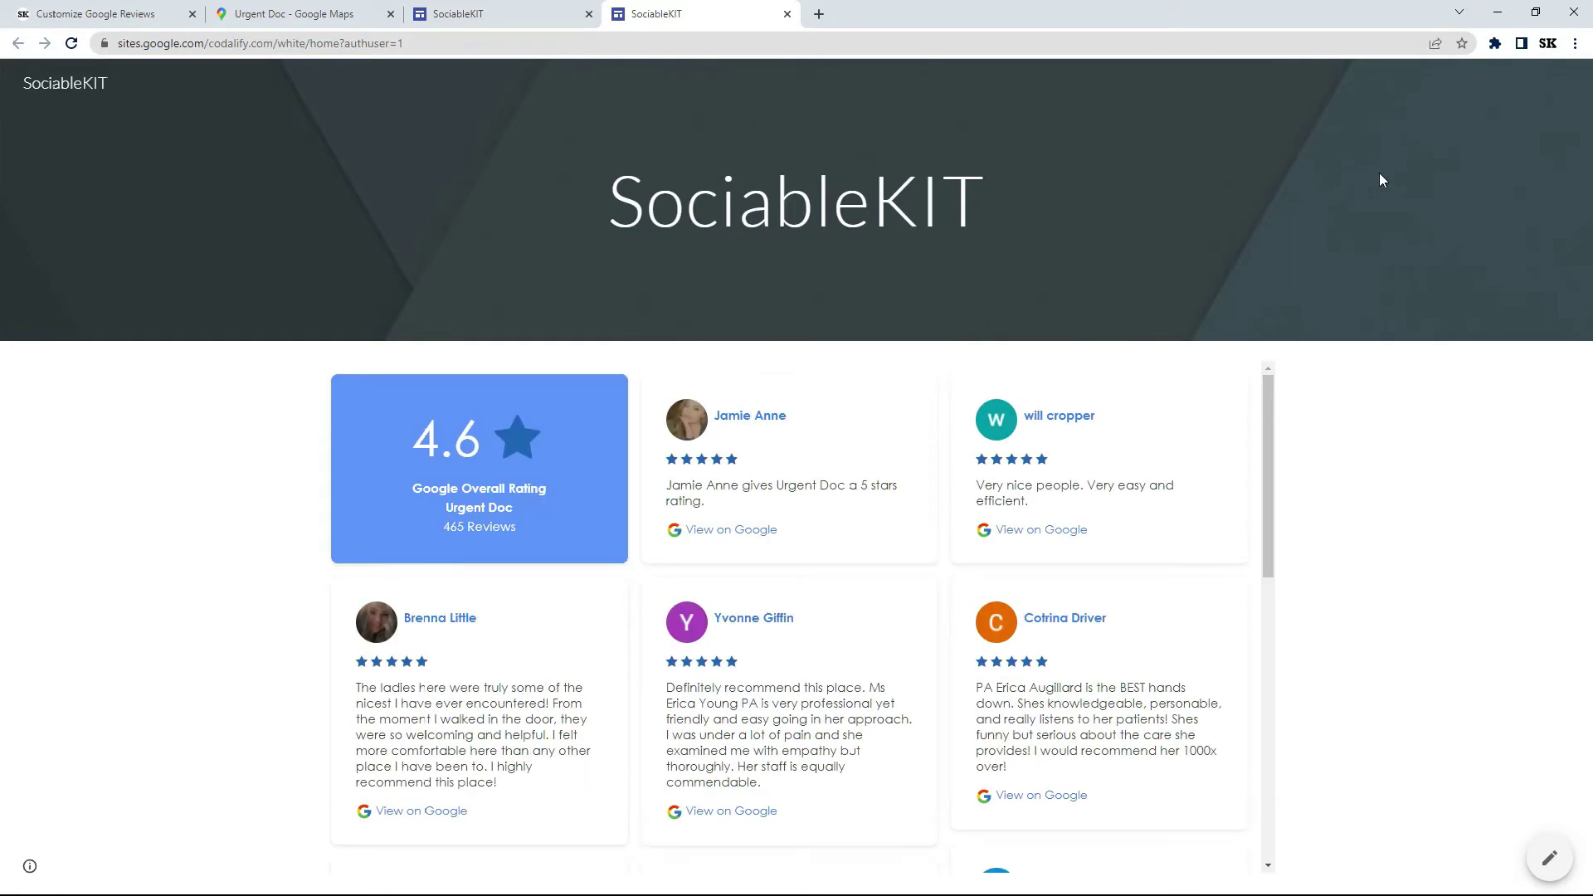
Load more reviews at the end of the published feed and look through the added ones.
left_click_drag(1272, 414, 1259, 720)
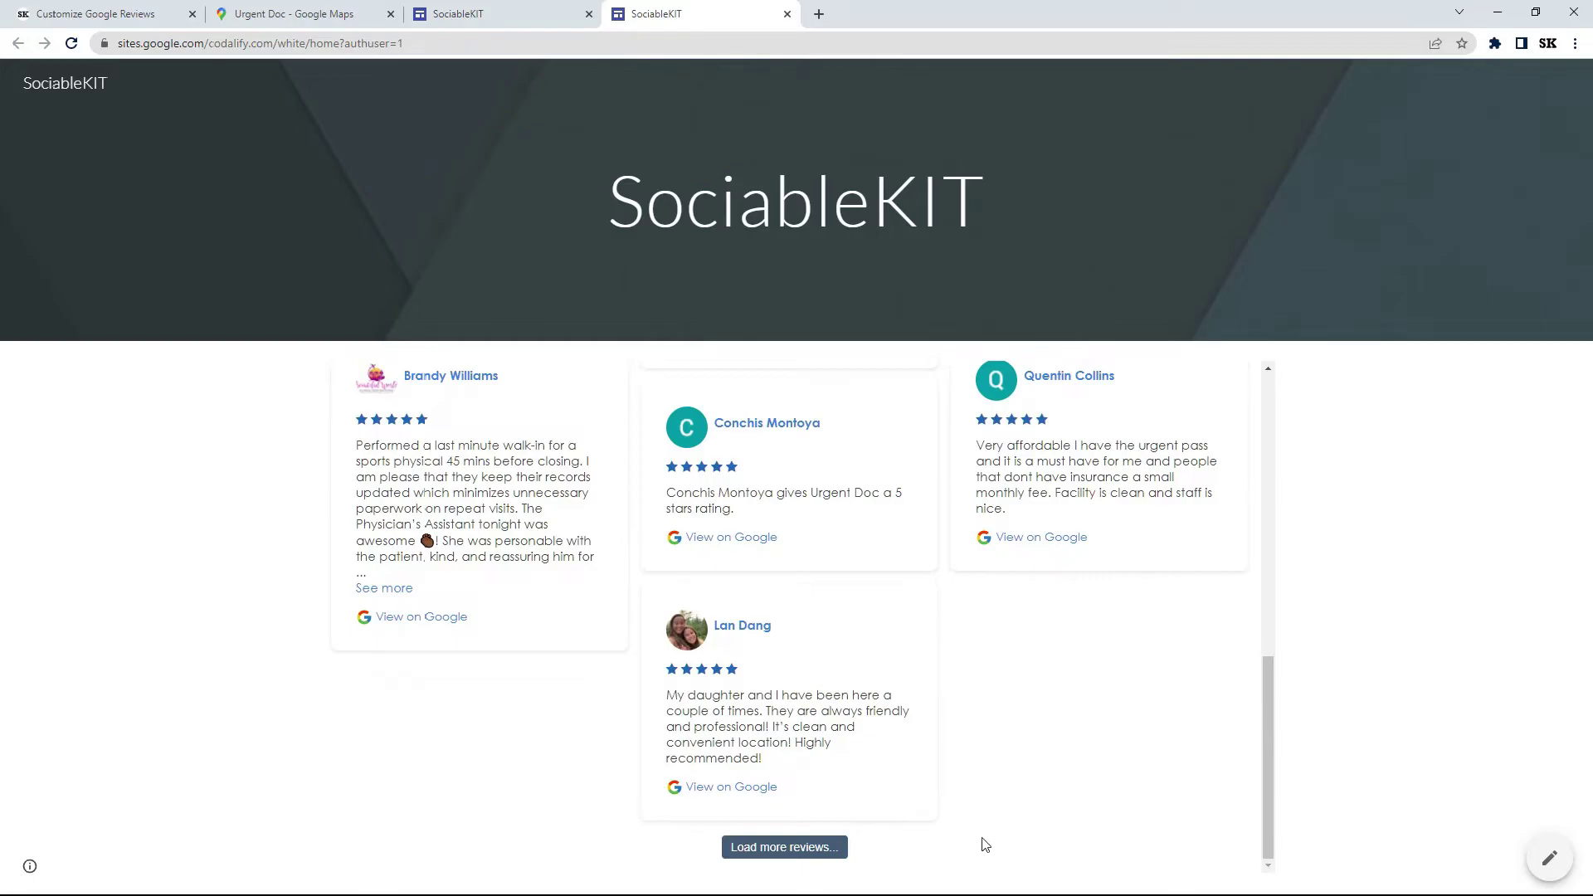
left_click(813, 848)
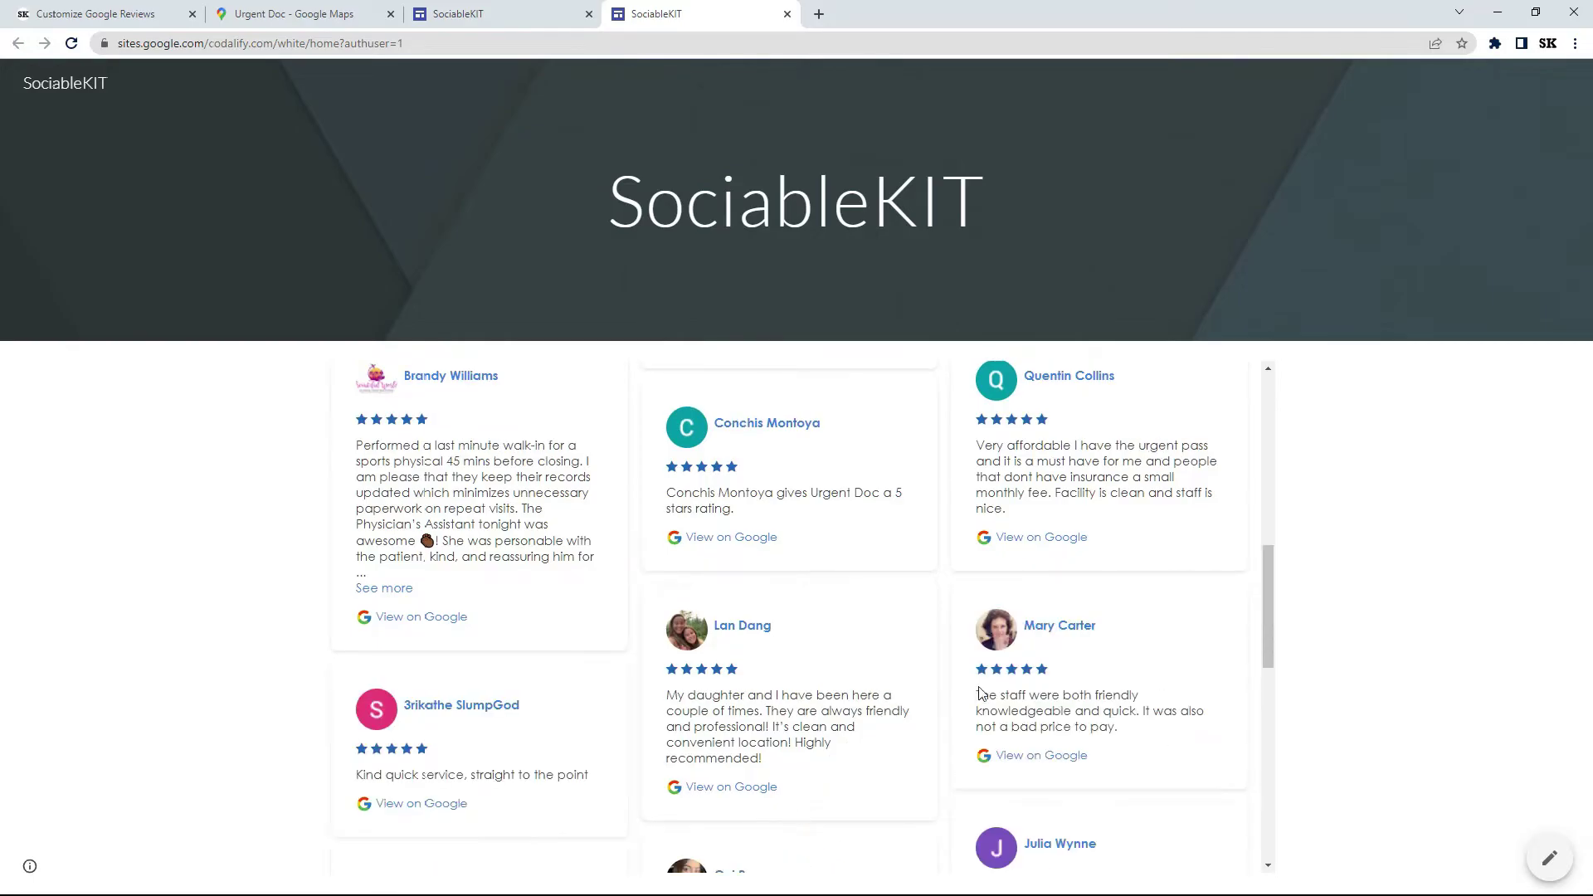
mouse_move(1266, 566)
left_mouse_down()
mouse_move(1256, 772)
mouse_move(1262, 584)
left_mouse_up()
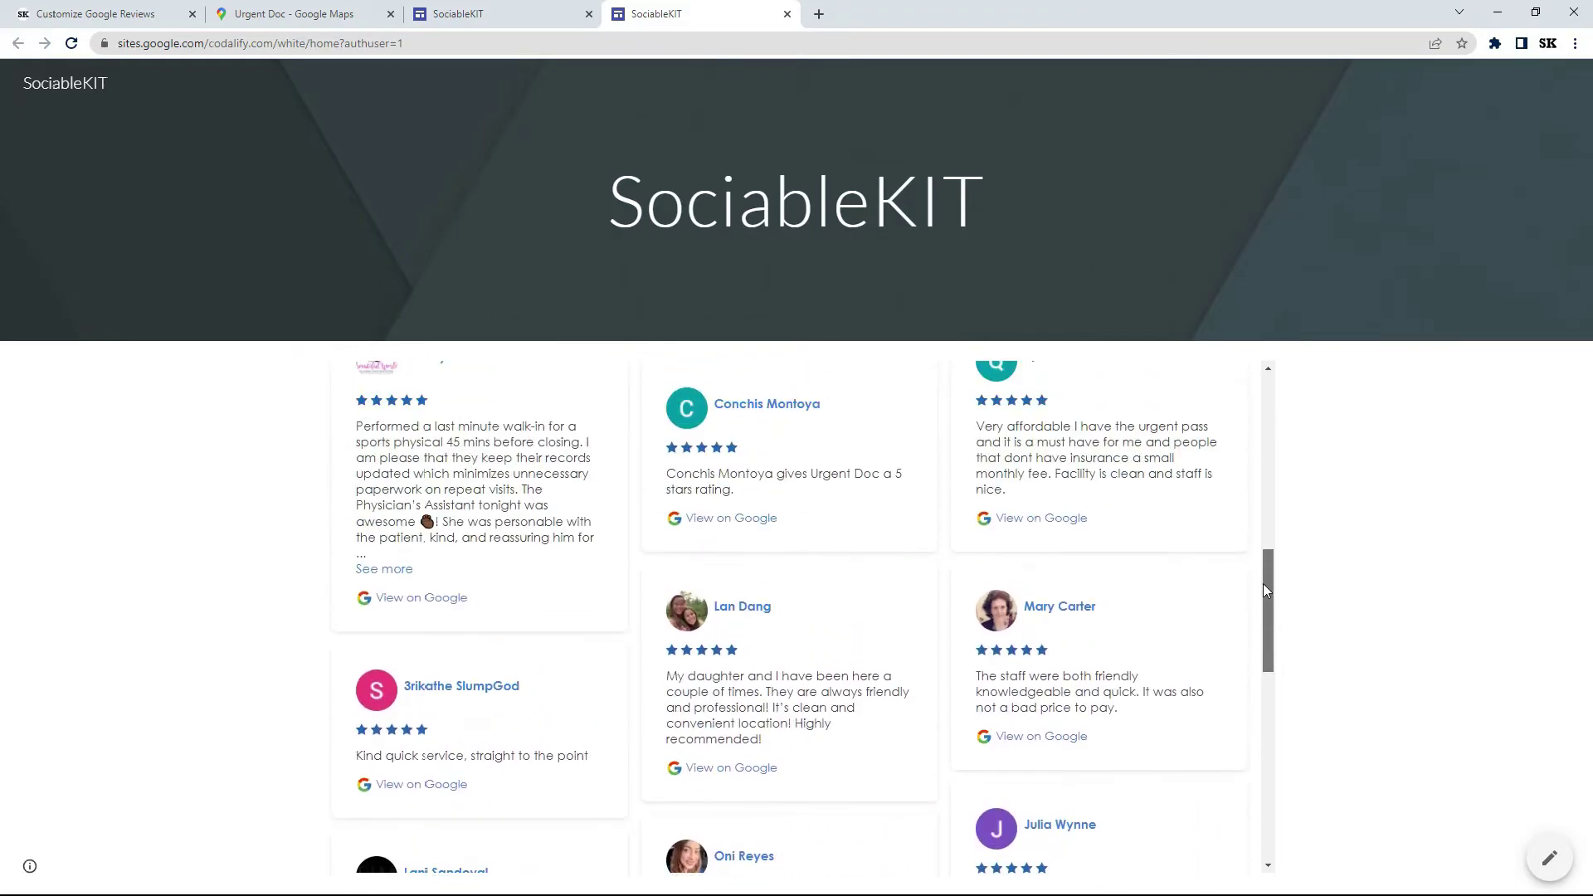
View a single review in its popup, advance to the next review, and close the popup.
left_click(748, 704)
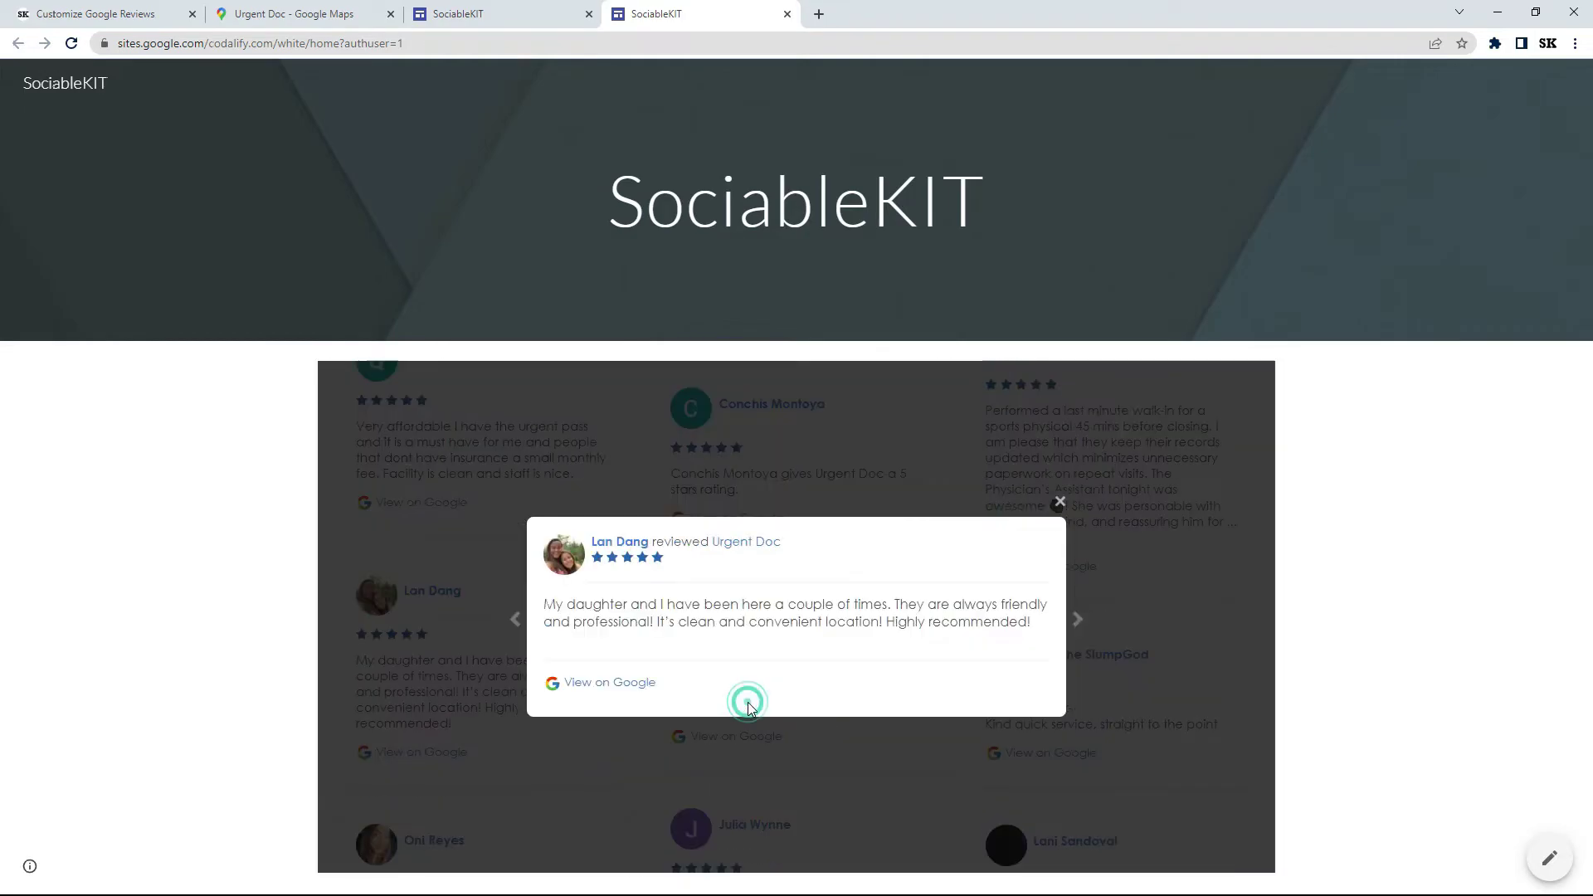
left_click(1077, 620)
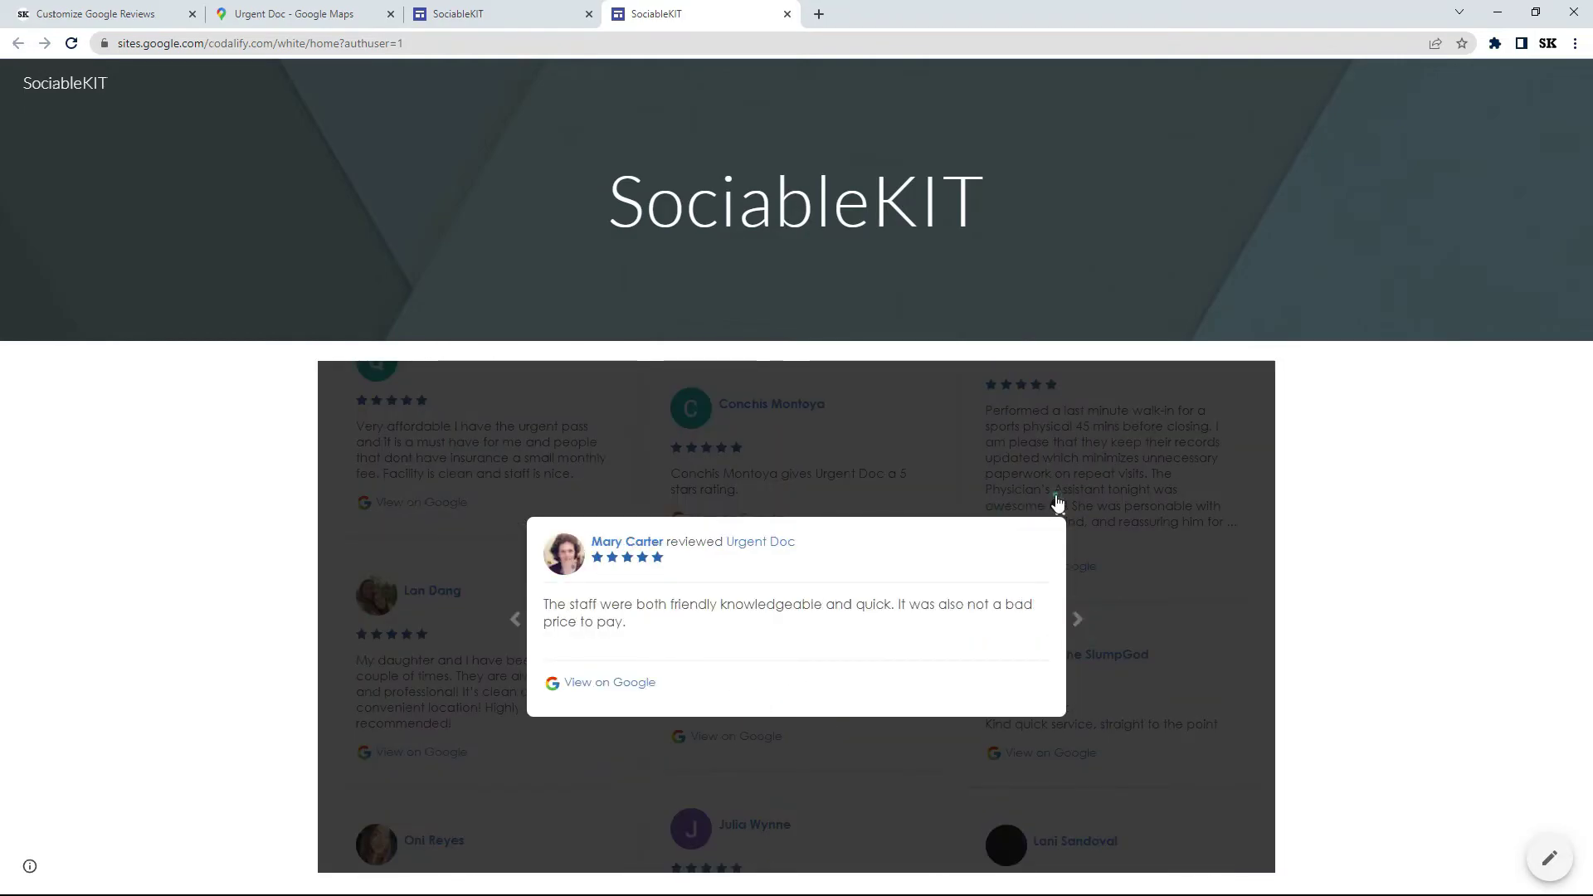
left_click(1058, 501)
Check the overall rating badge's link to the Urgent Doc listing on Google Maps, then close the listing.
left_click_drag(1259, 566, 1270, 383)
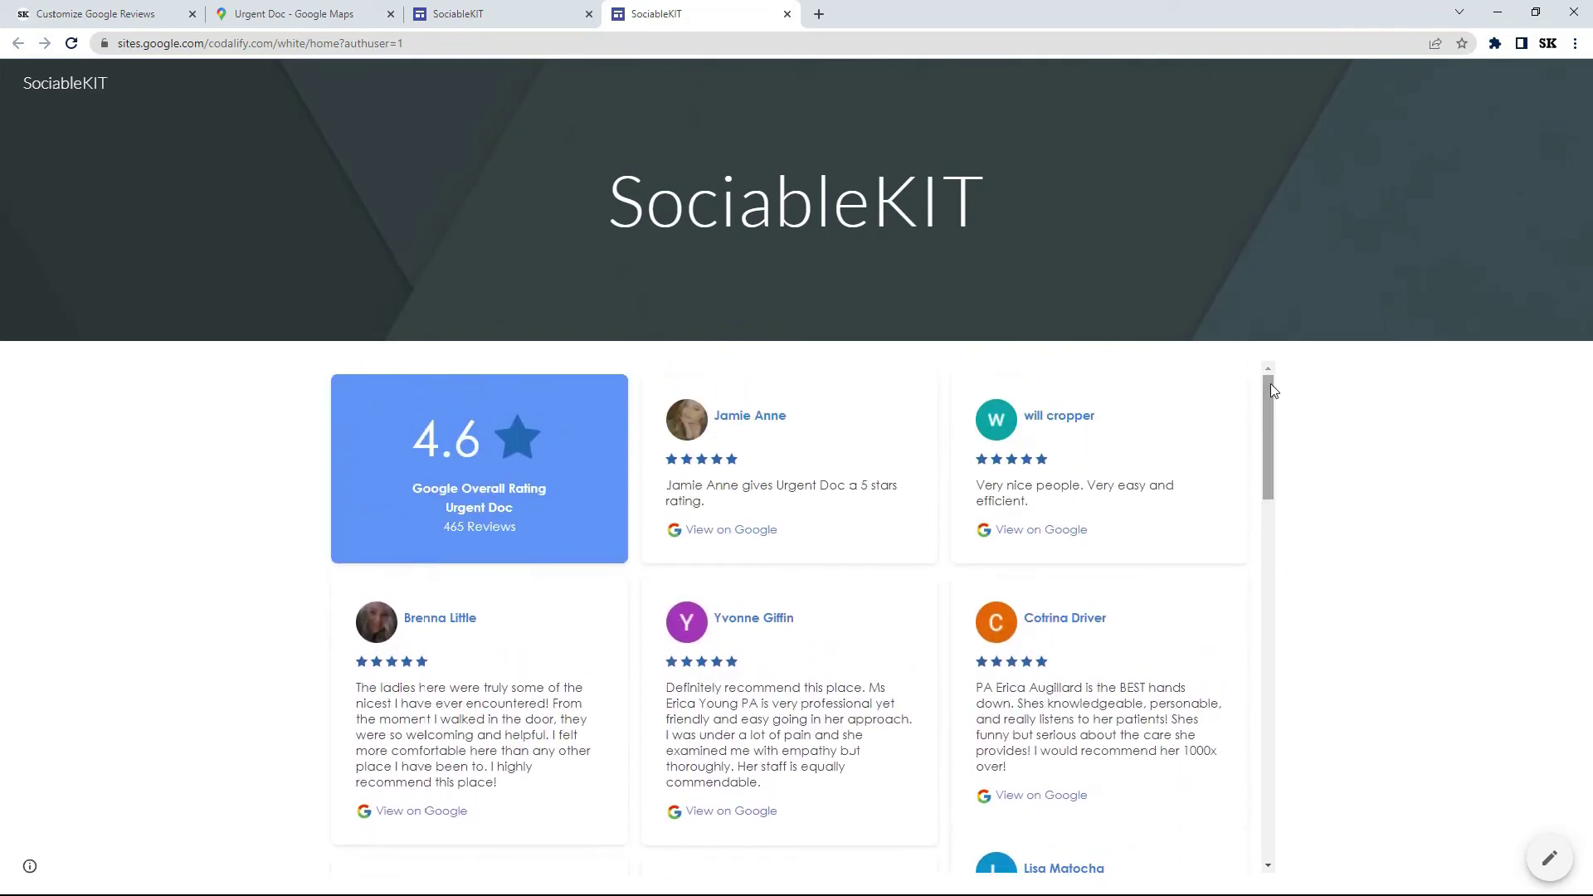
left_click(493, 496)
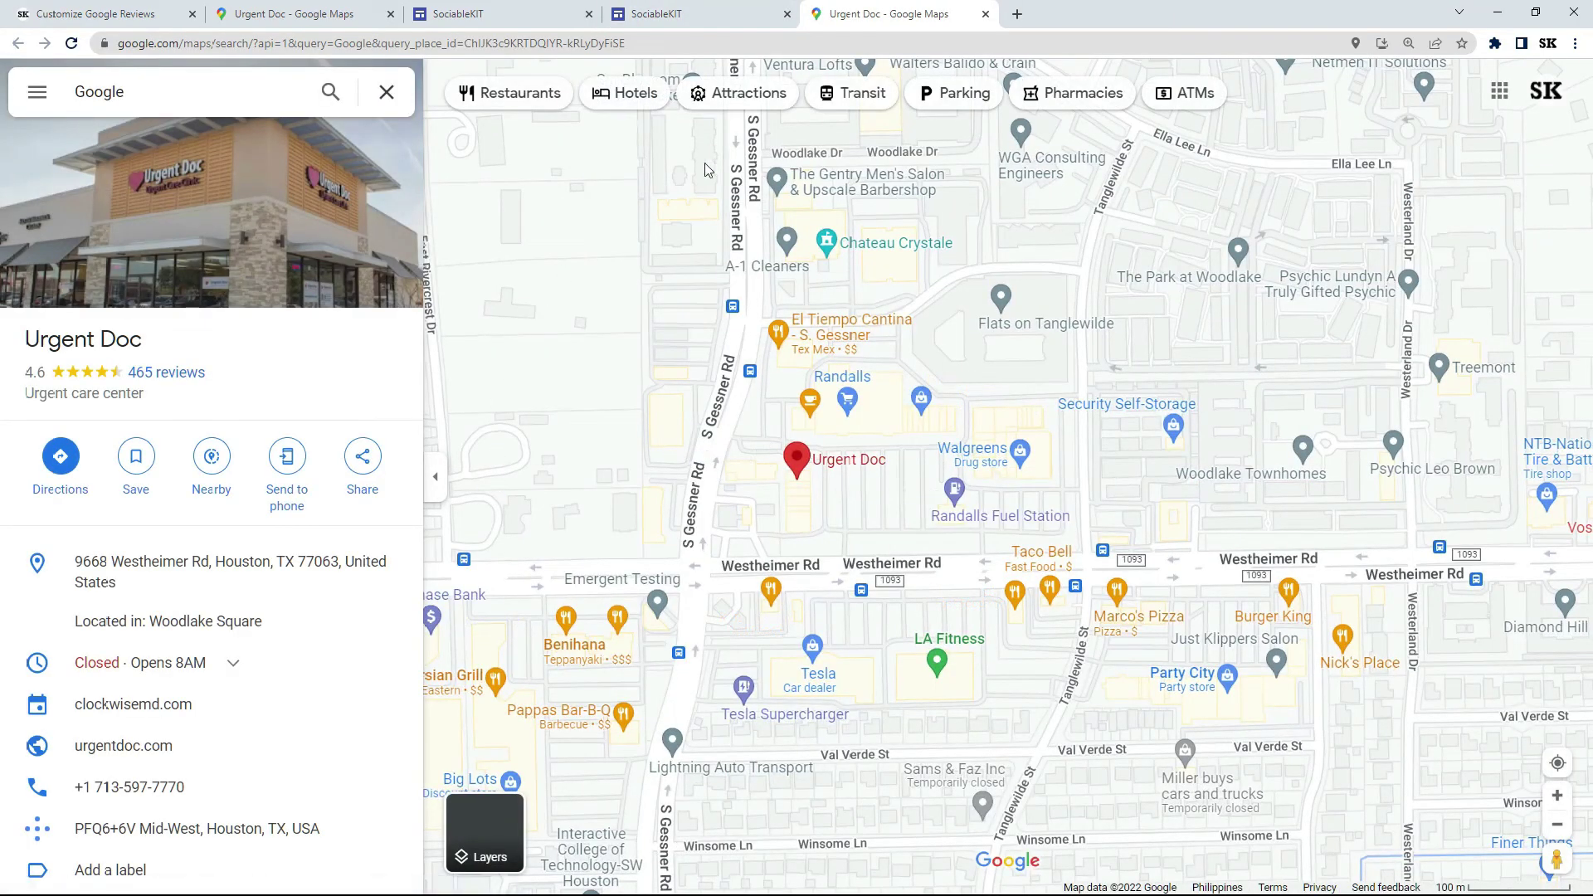
left_click(985, 15)
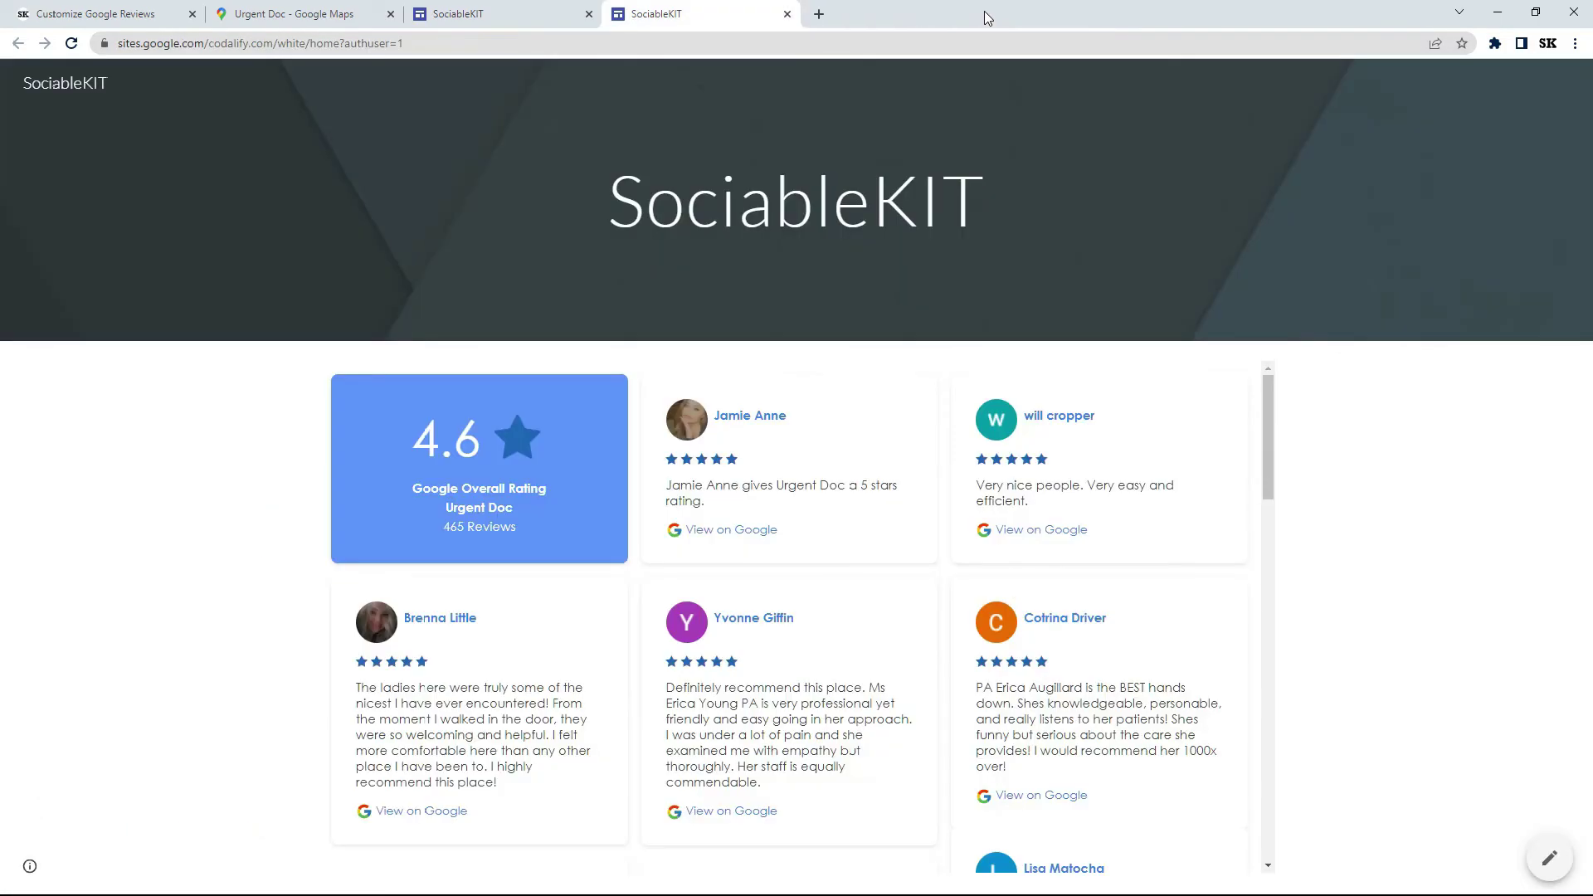